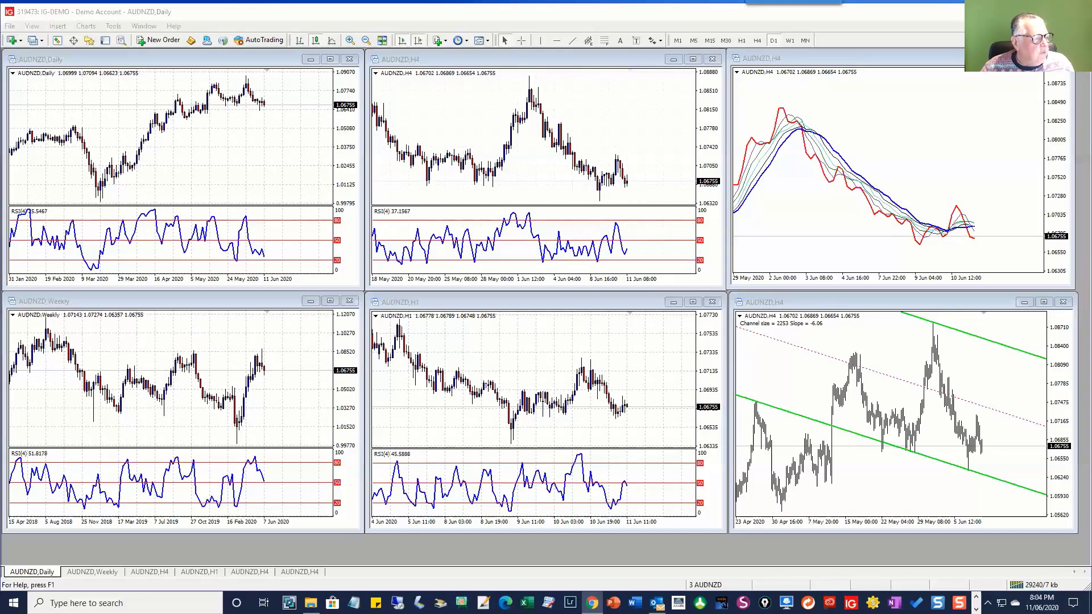
- Switch to the FX Blue portfolio page in the browser, maximize it and display the portfolio constituents from its statement
key("alt+Tab")
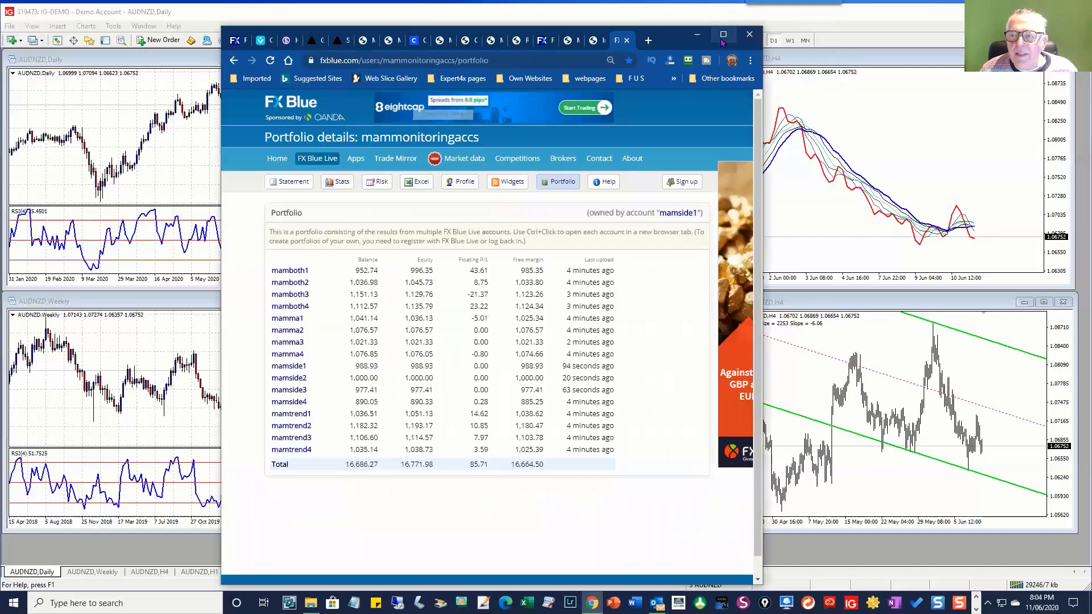
left_click(722, 37)
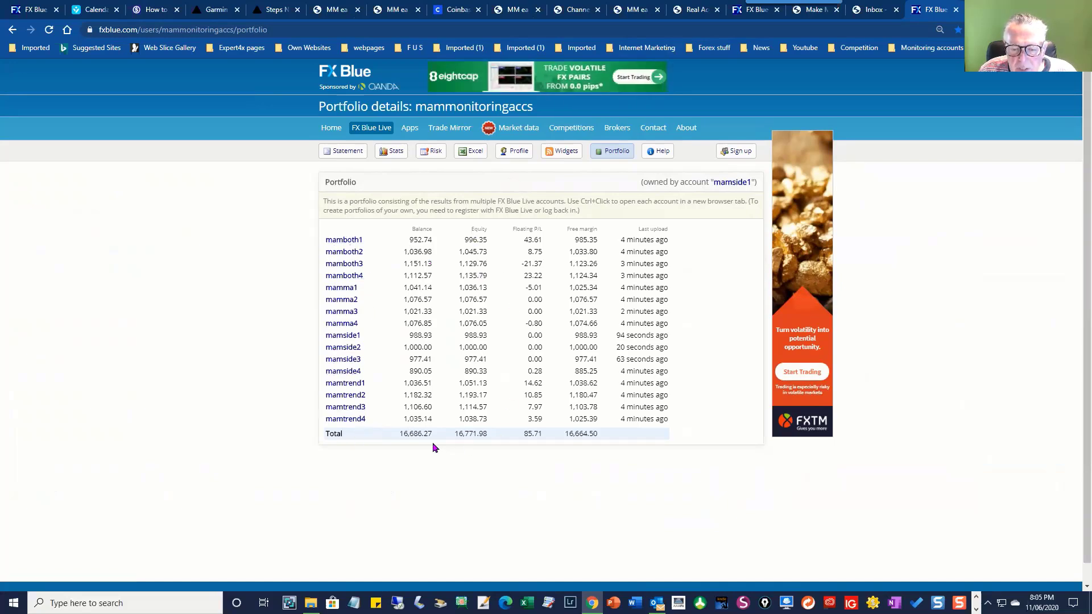
left_click(344, 153)
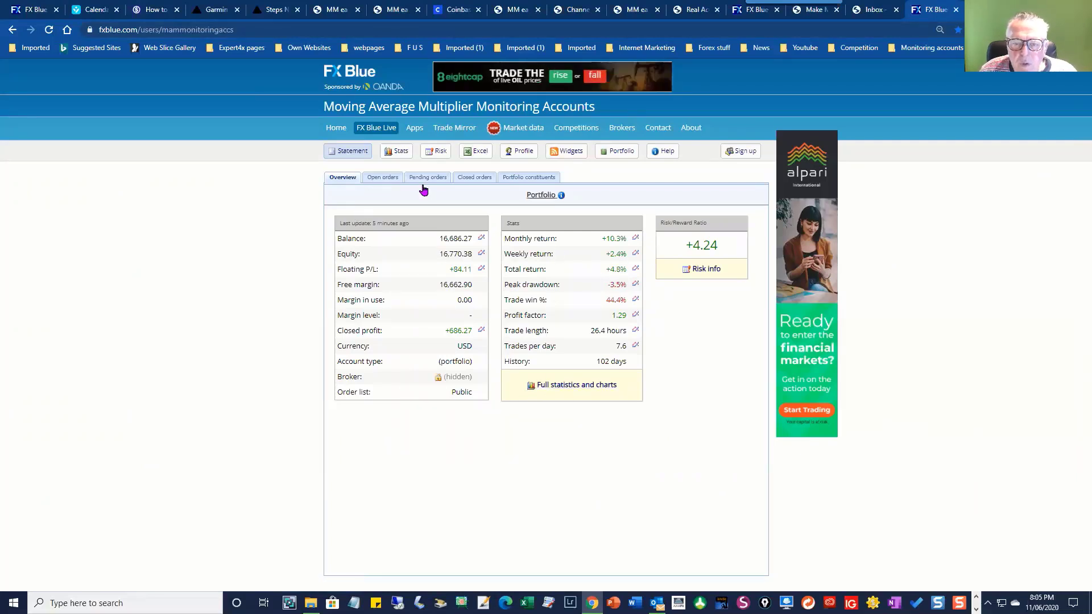
left_click(514, 177)
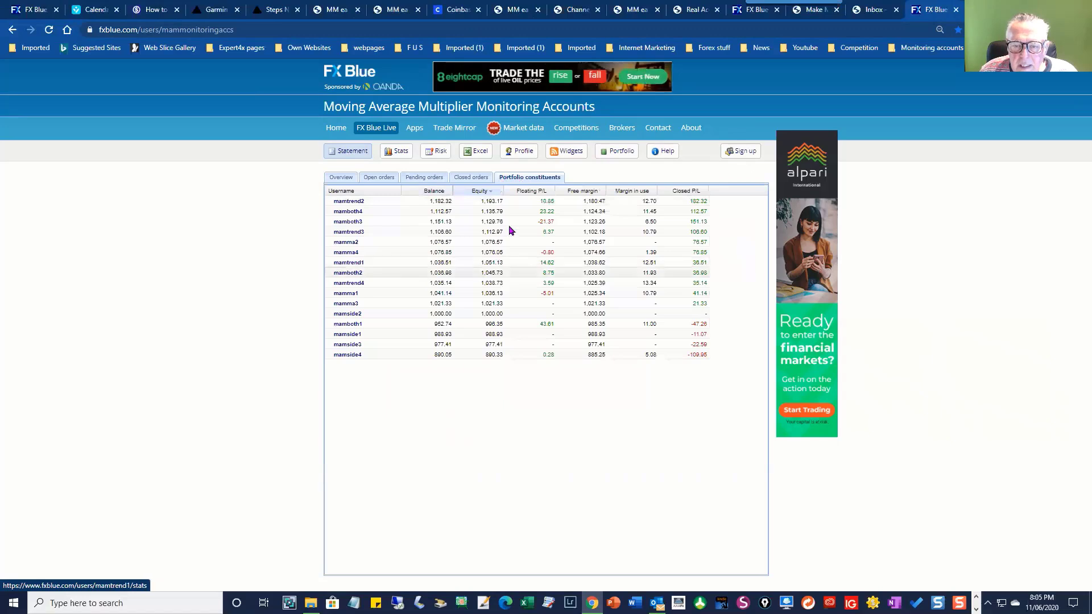
- Open the mamtrend2 account from the constituents and examine the balance chart on its statement overview
left_click(349, 202)
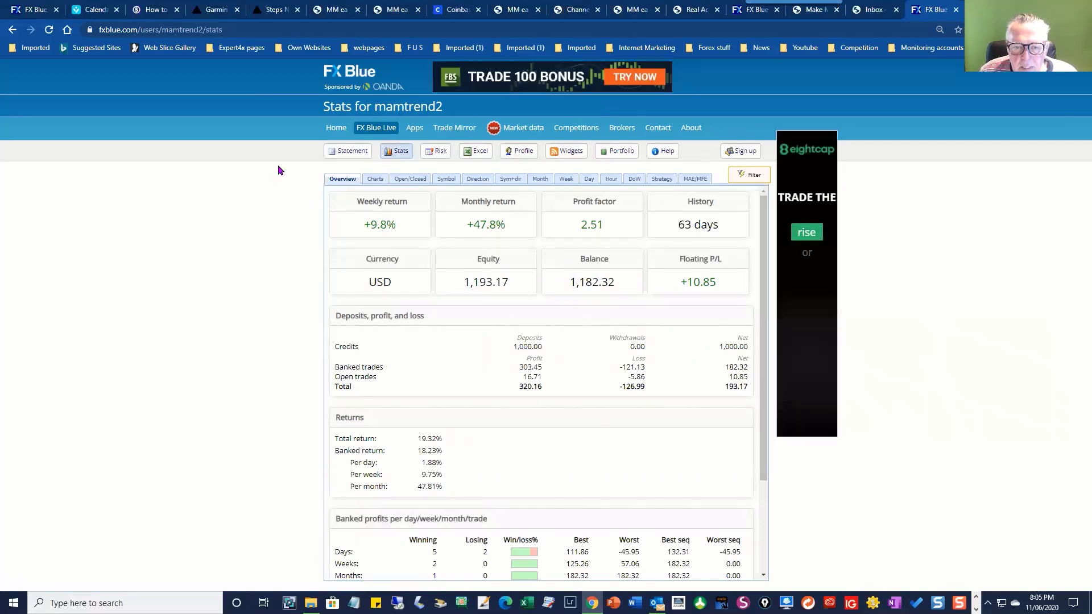
left_click(342, 151)
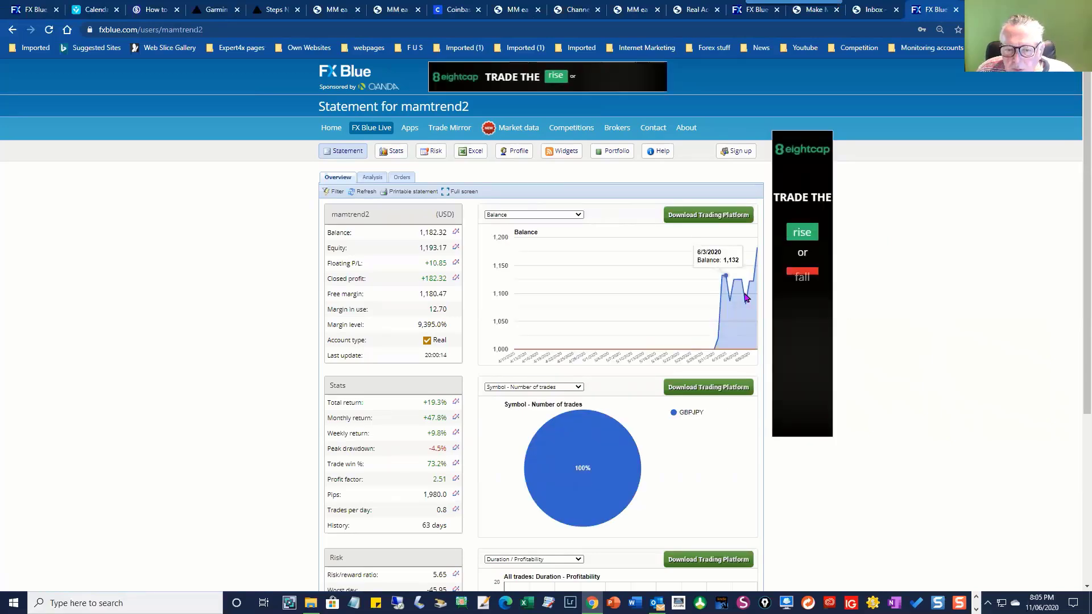
mouse_move(721, 353)
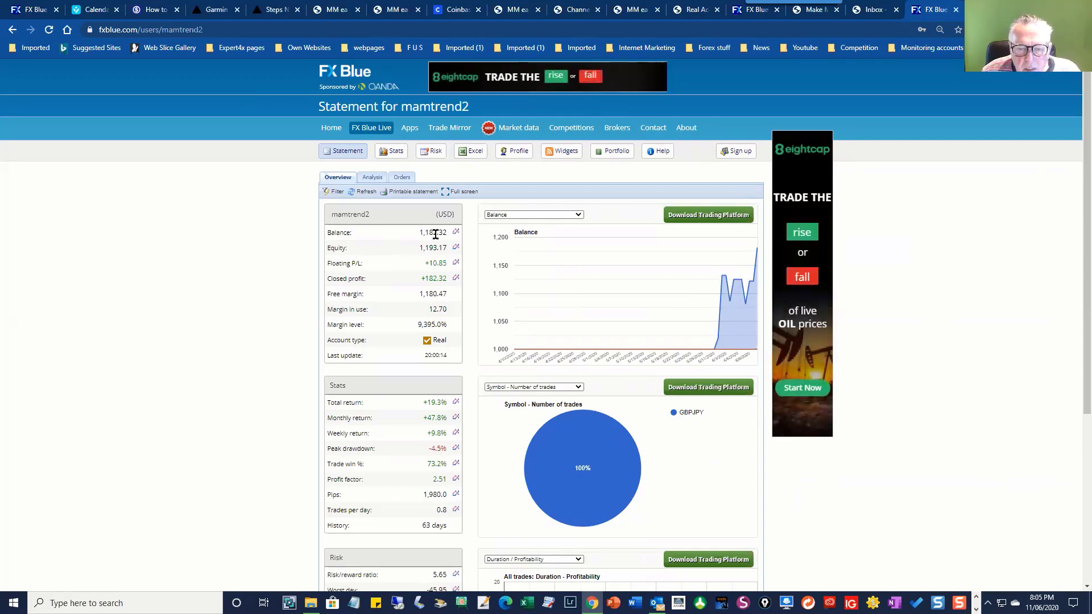
- Filter the mamtrend2 statement to orders opened from 2020/05/01 until 2020/05/30 and review the filtered analysis and overview
left_click(334, 193)
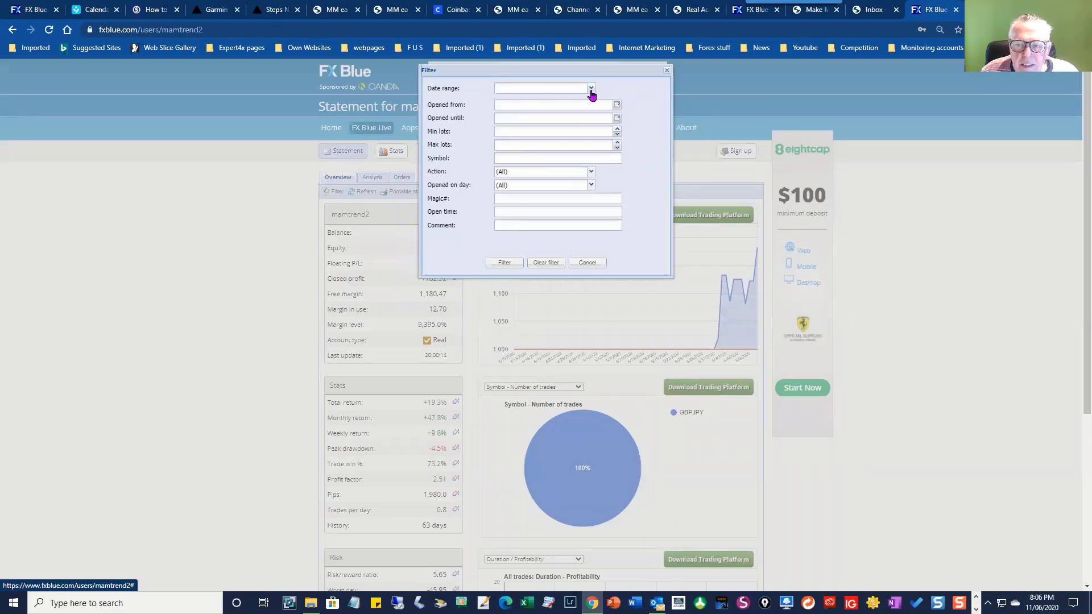
left_click(591, 90)
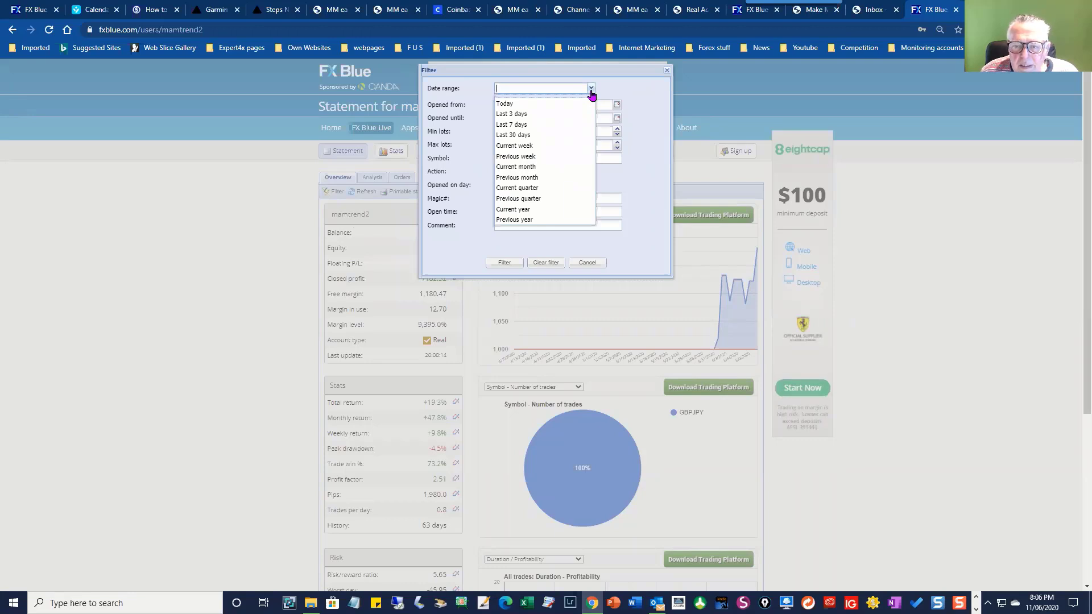
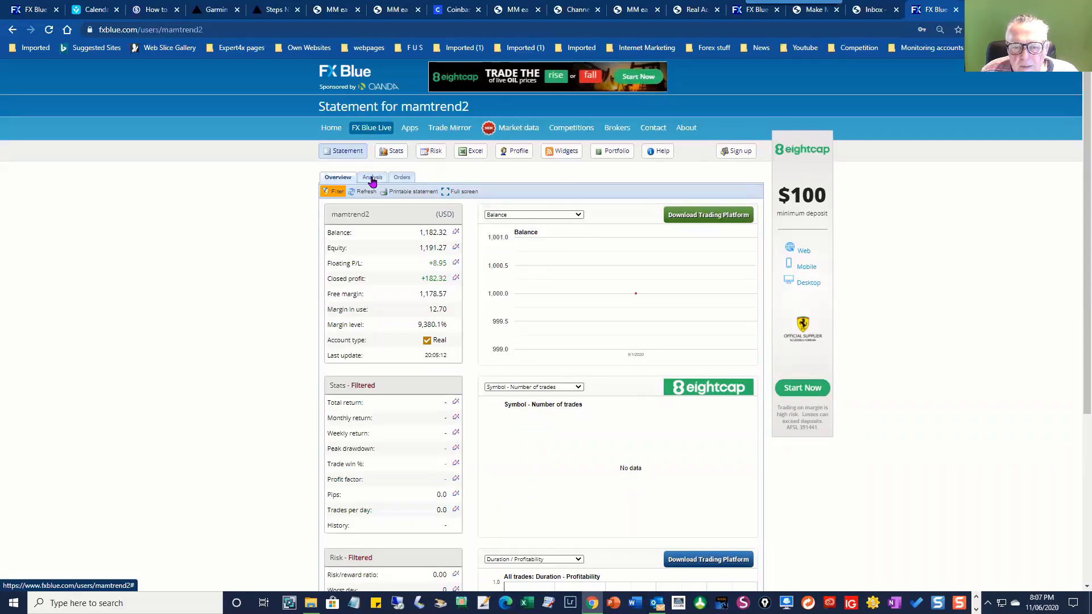
left_click(399, 177)
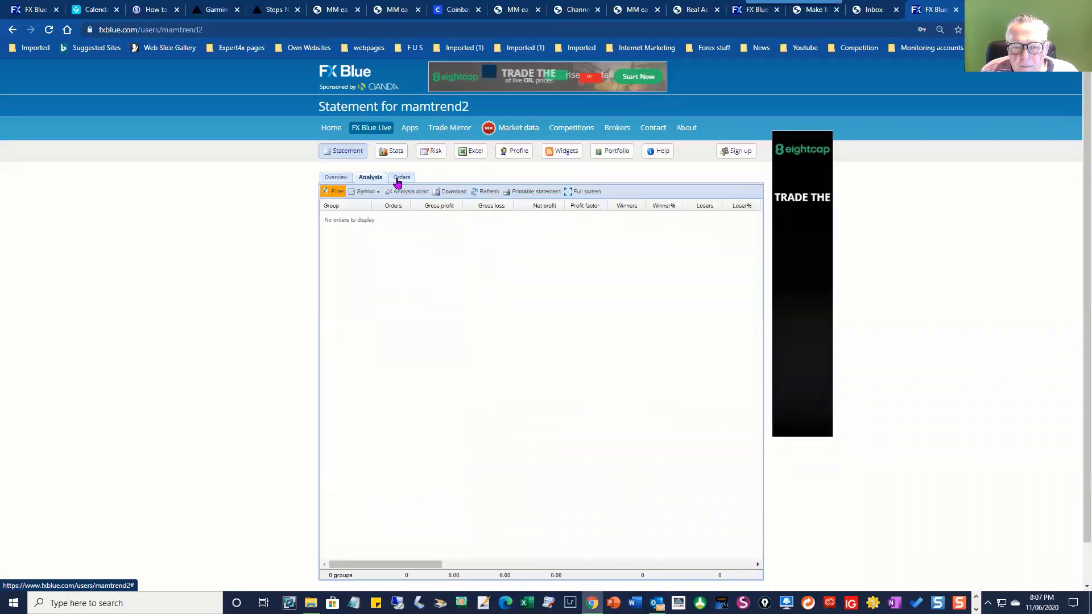
left_click(335, 179)
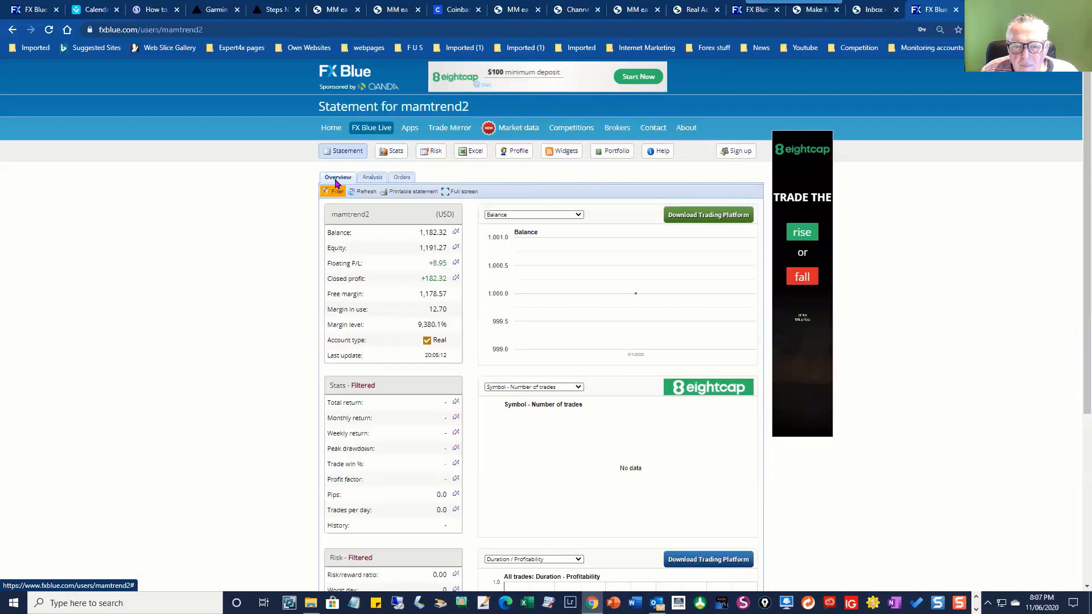
left_click(336, 192)
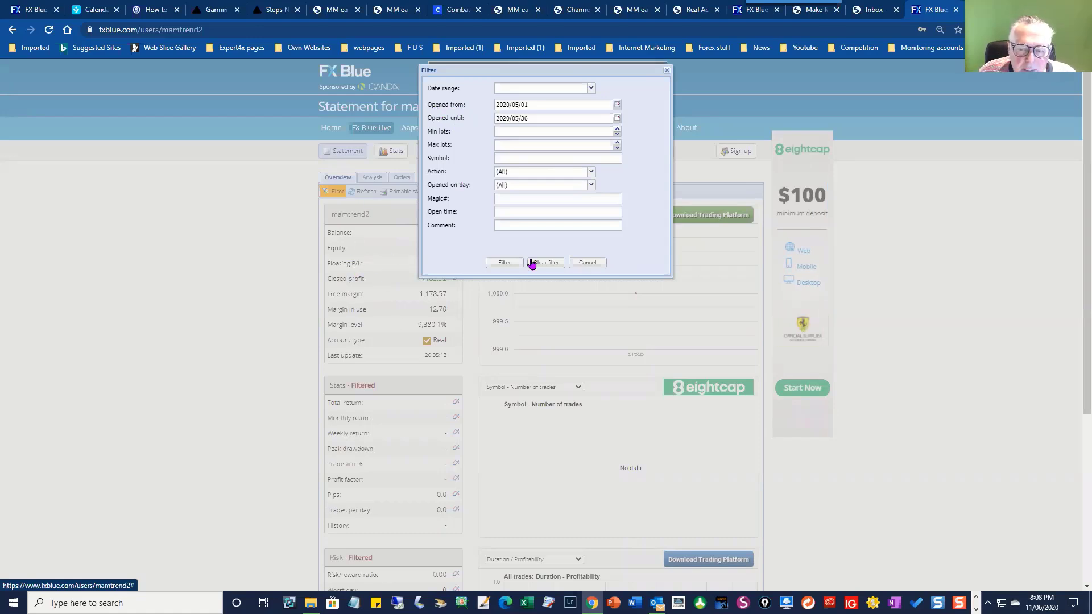
left_click(668, 71)
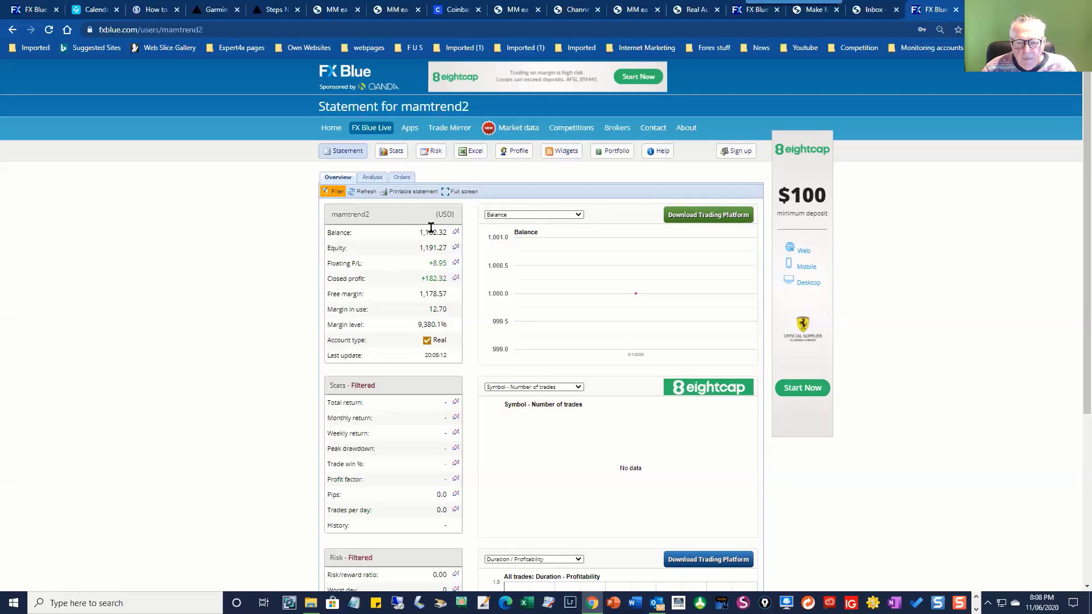
mouse_move(436, 354)
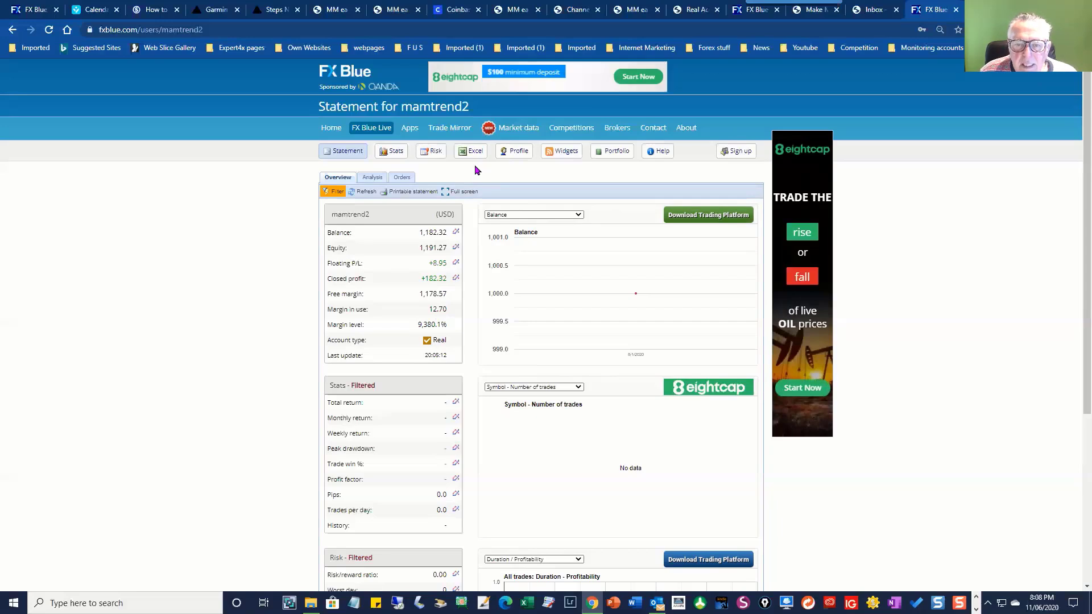
- View the FX Blue Live login and registration options, dismissing the RoboForm autofill window, and look at the site's home page
left_click(367, 131)
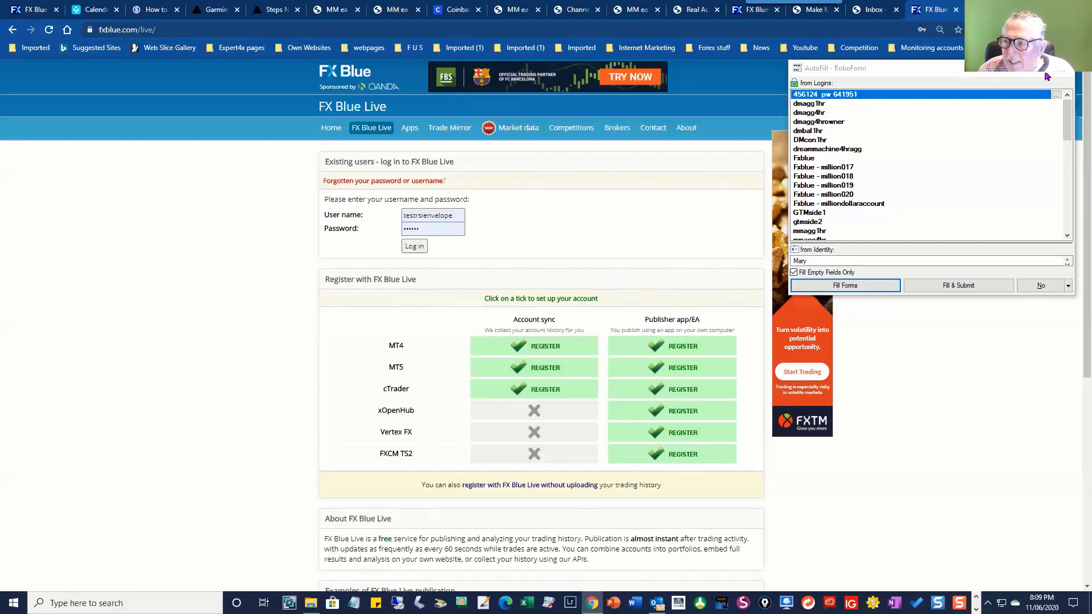
left_click(1069, 80)
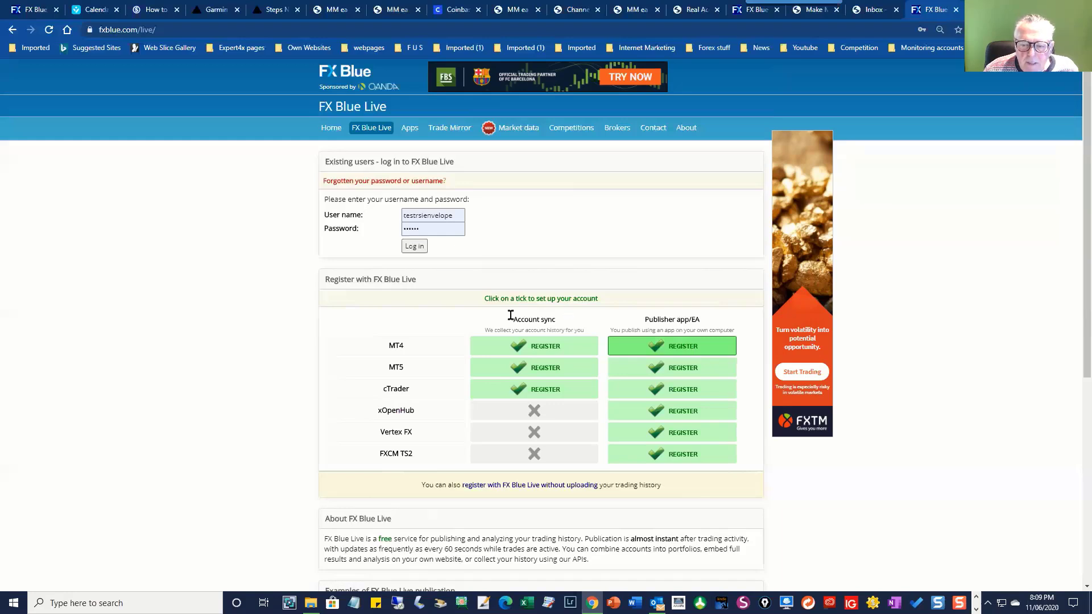
left_click(332, 129)
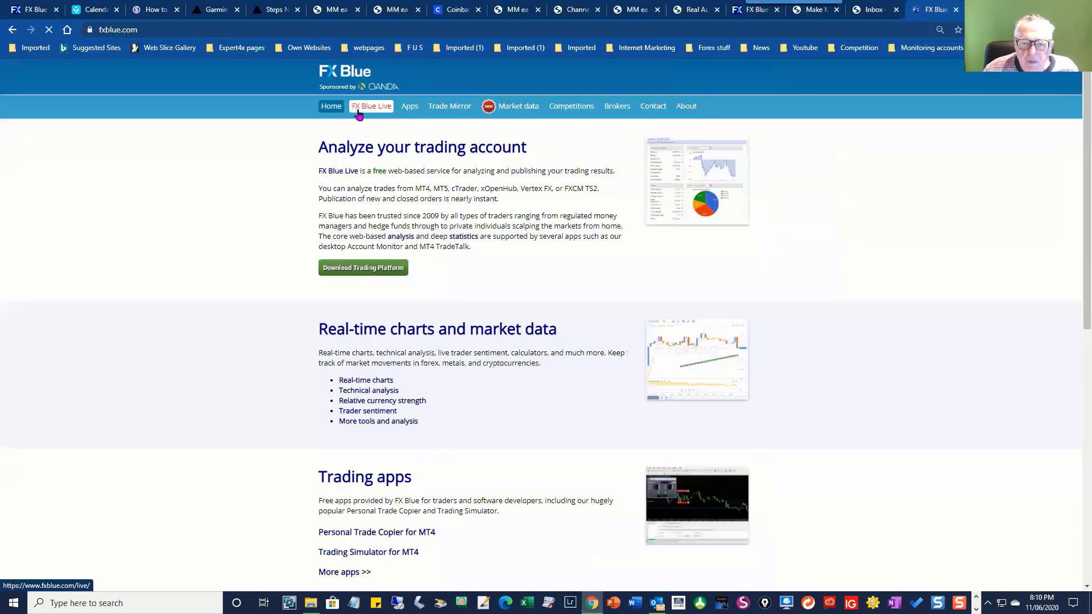
left_click(358, 108)
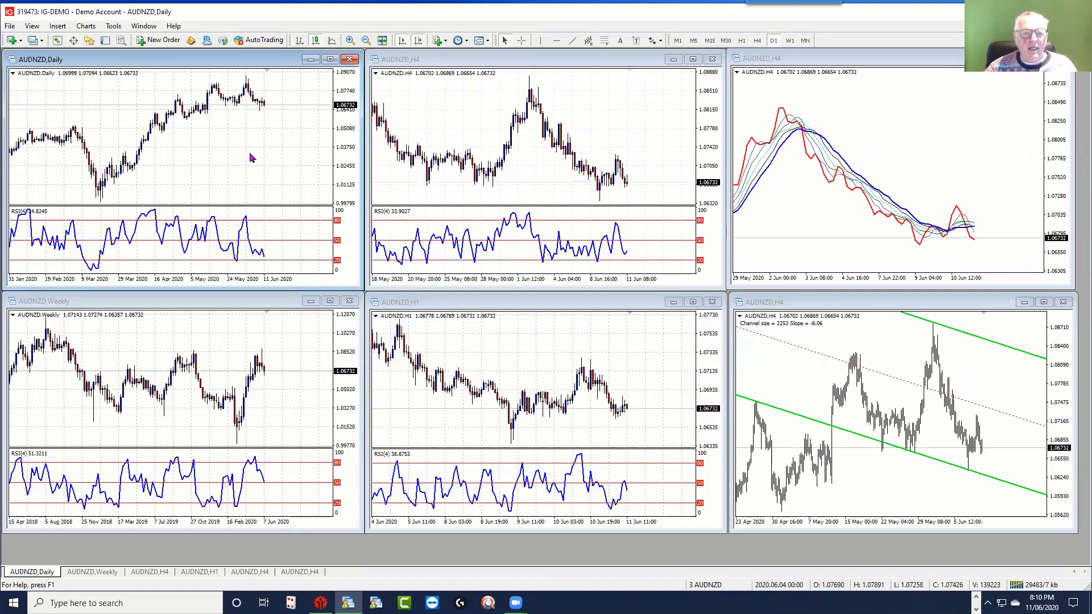
- Switch to MetaTrader 4, load the 3 EURUSD profile and set the chart with three horizontal lines to the H1 timeframe at its newest bars
left_click(33, 41)
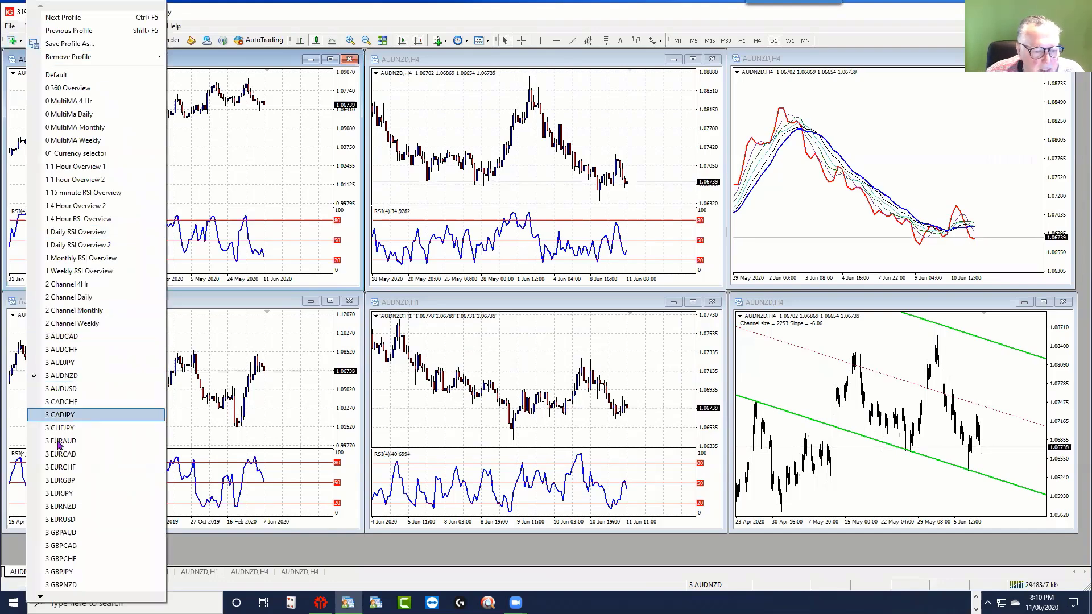
left_click(64, 520)
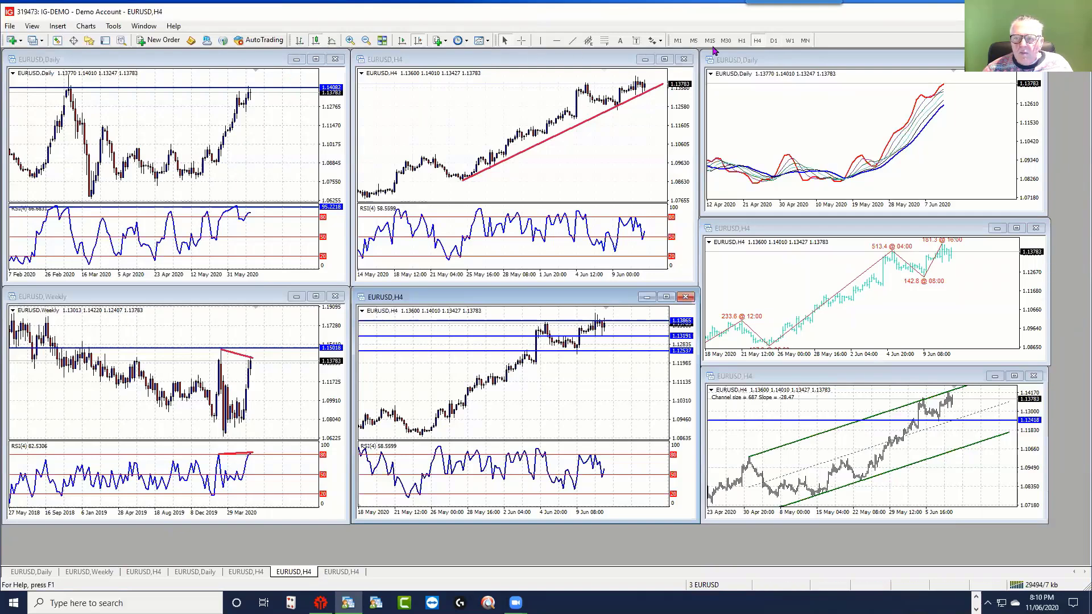
left_click(742, 41)
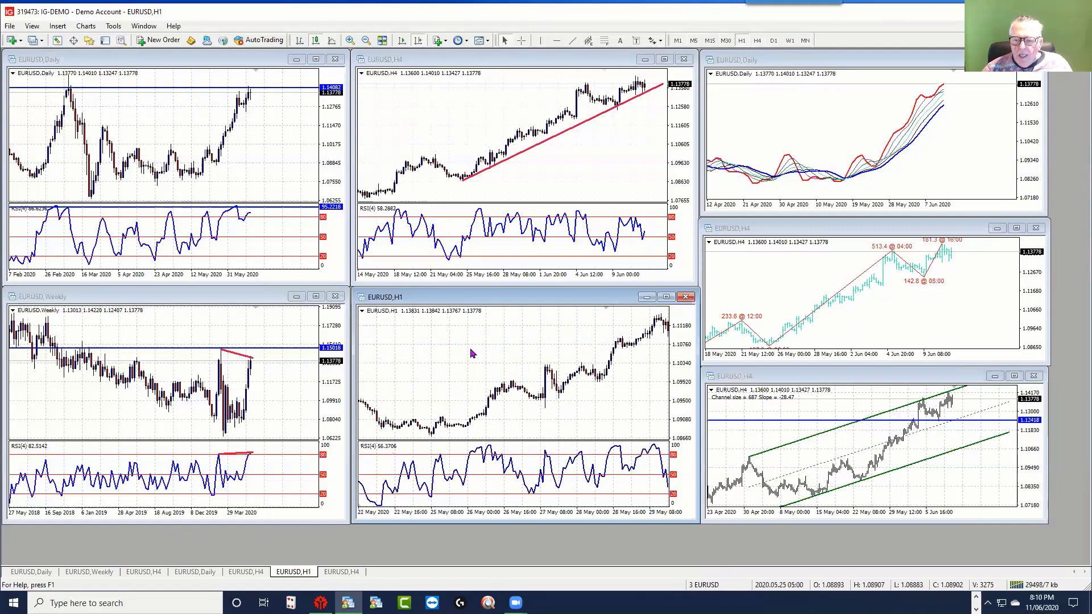
left_click(417, 43)
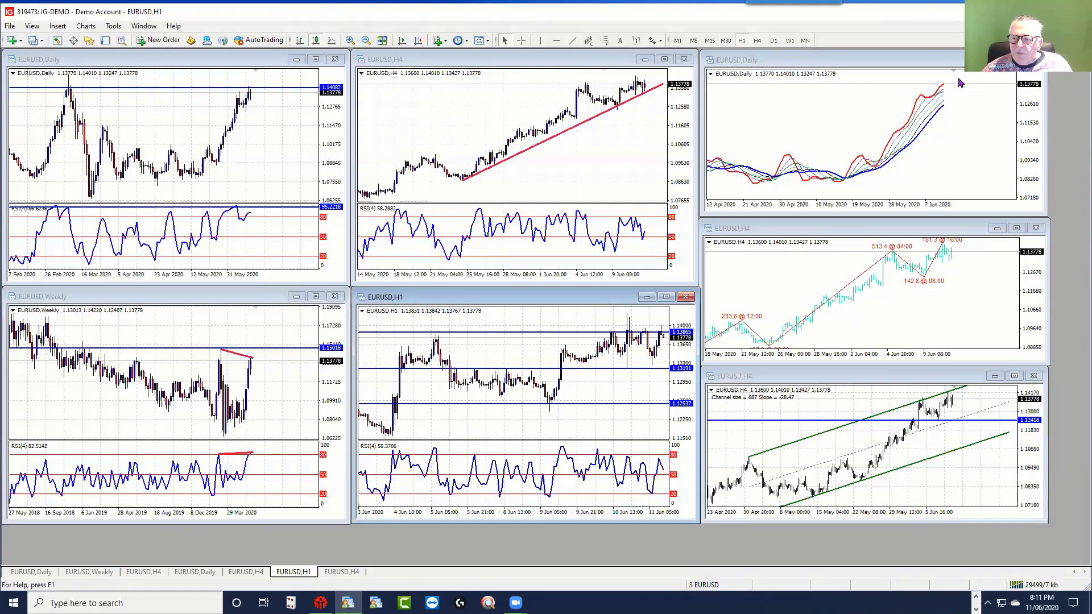
- Compress the vertical price scales of the EURUSD H4 zigzag chart and the H4 channel chart to fit their full patterns
left_click(996, 279)
left_click_drag(1040, 287, 1040, 335)
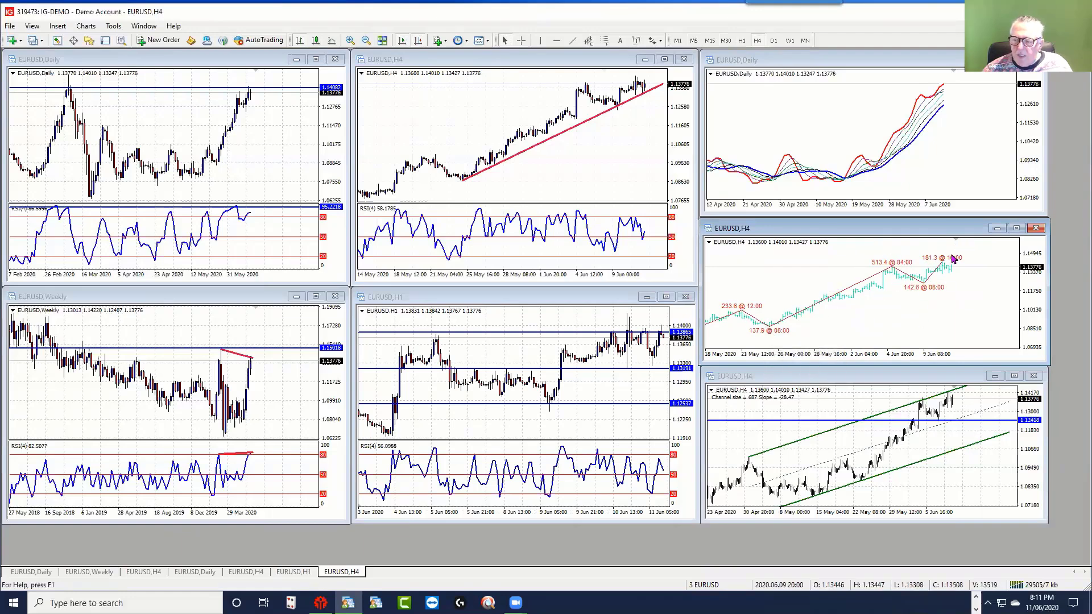
left_click_drag(1031, 455, 1034, 508)
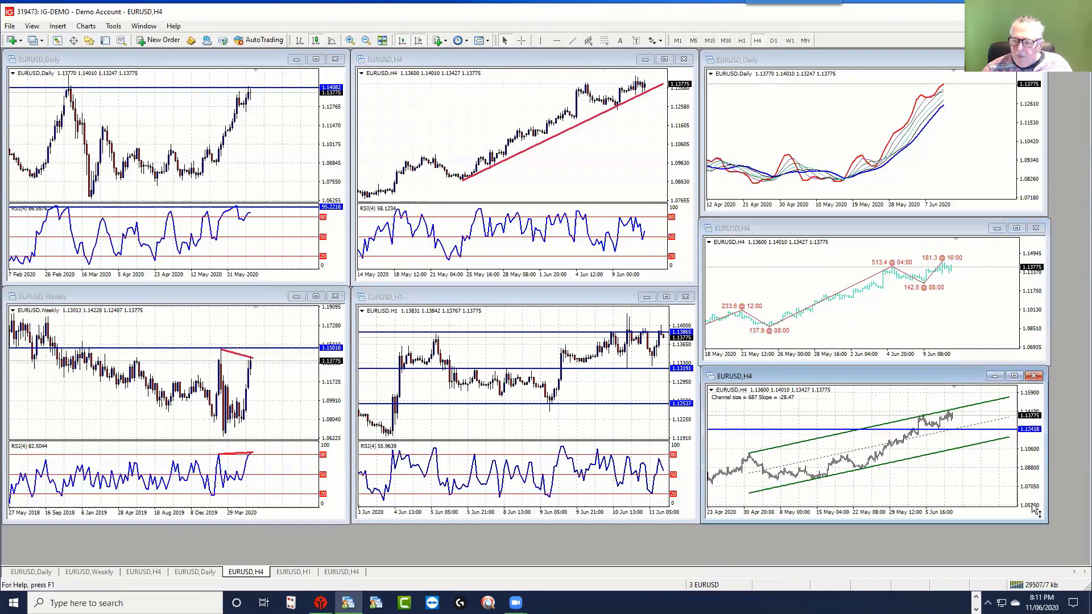
- Delete the blue horizontal line from the EURUSD H4 channel chart and slightly readjust that chart's price scale
double_click(886, 432)
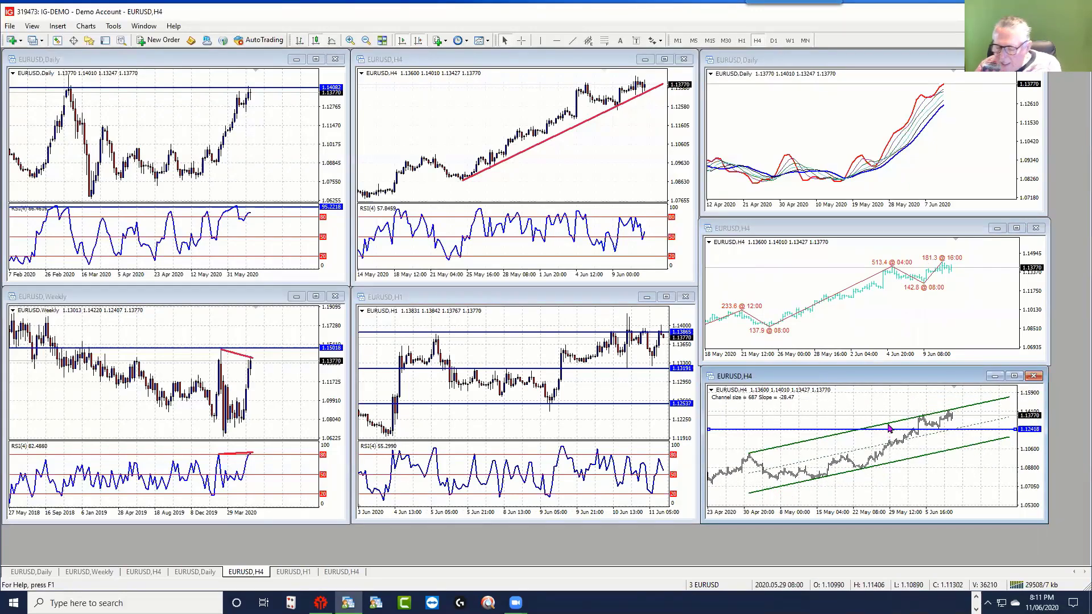
key("Delete")
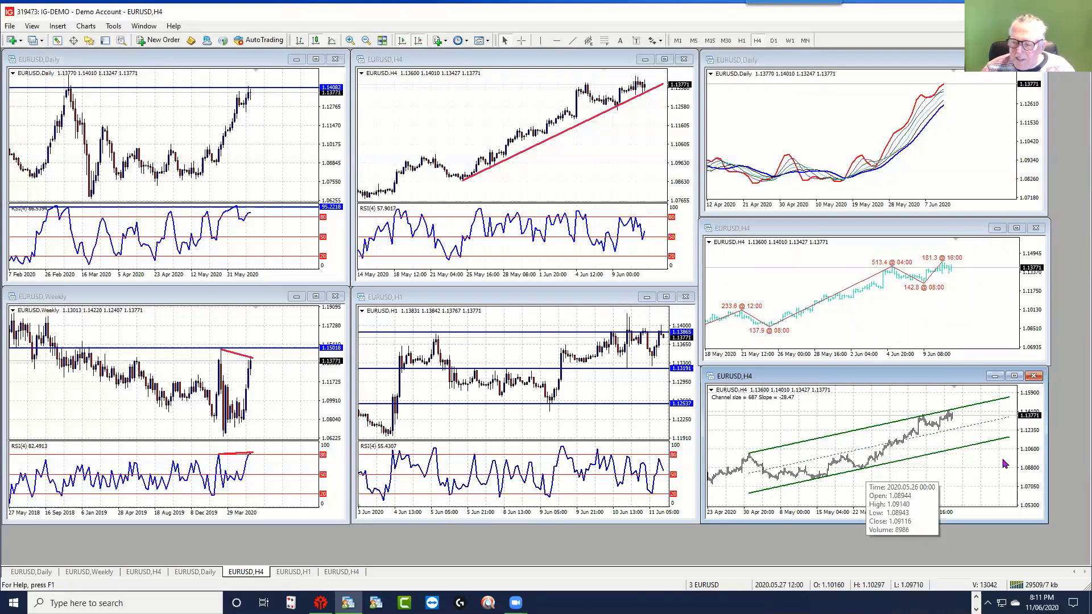
mouse_move(1032, 456)
left_mouse_down()
mouse_move(1034, 431)
mouse_move(1031, 455)
left_mouse_up()
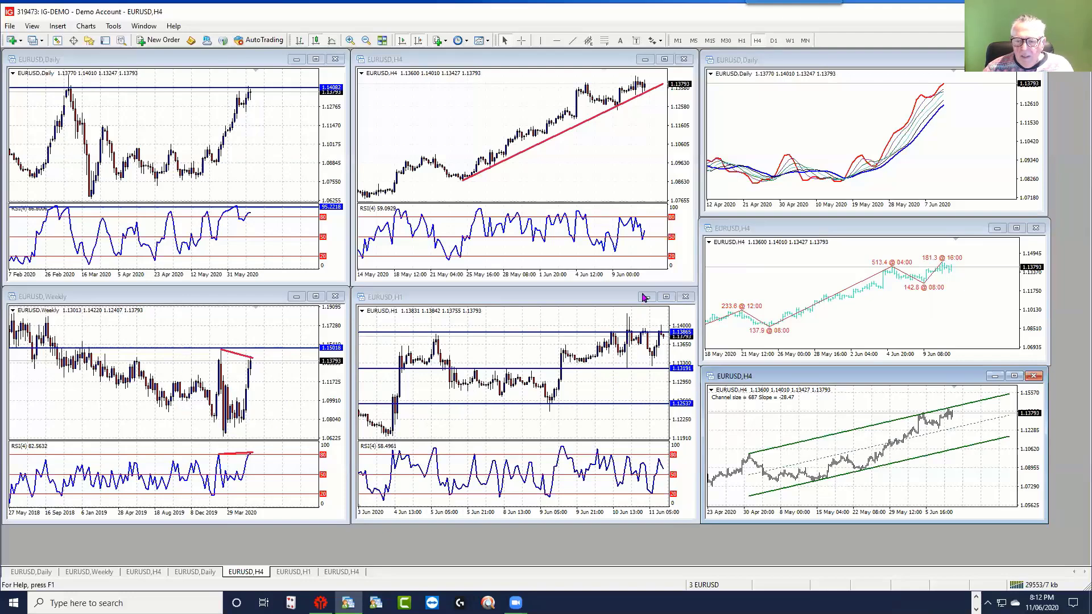
- Maximize the EURUSD H1 chart and turn on chart shift to leave empty space after the latest bar
left_click(666, 297)
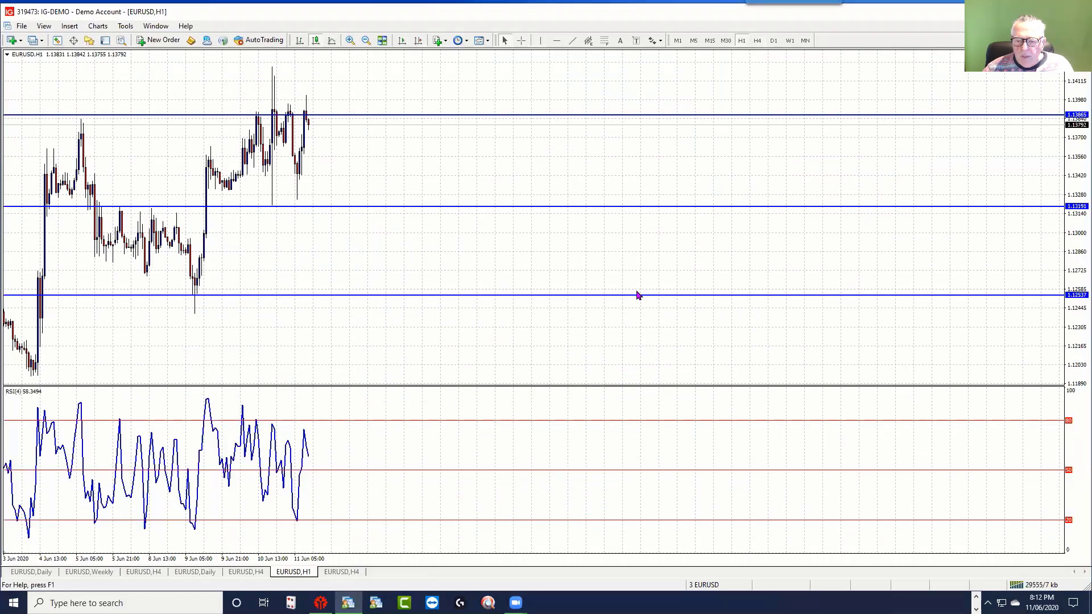
scroll(372, 350, "left", 10)
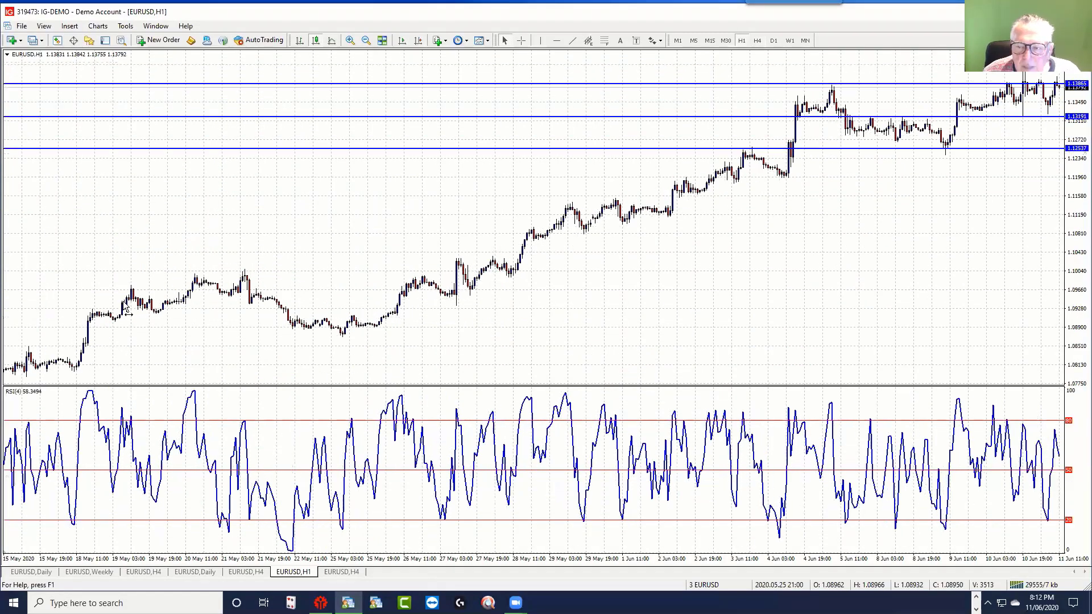
scroll(573, 370, "left", 2)
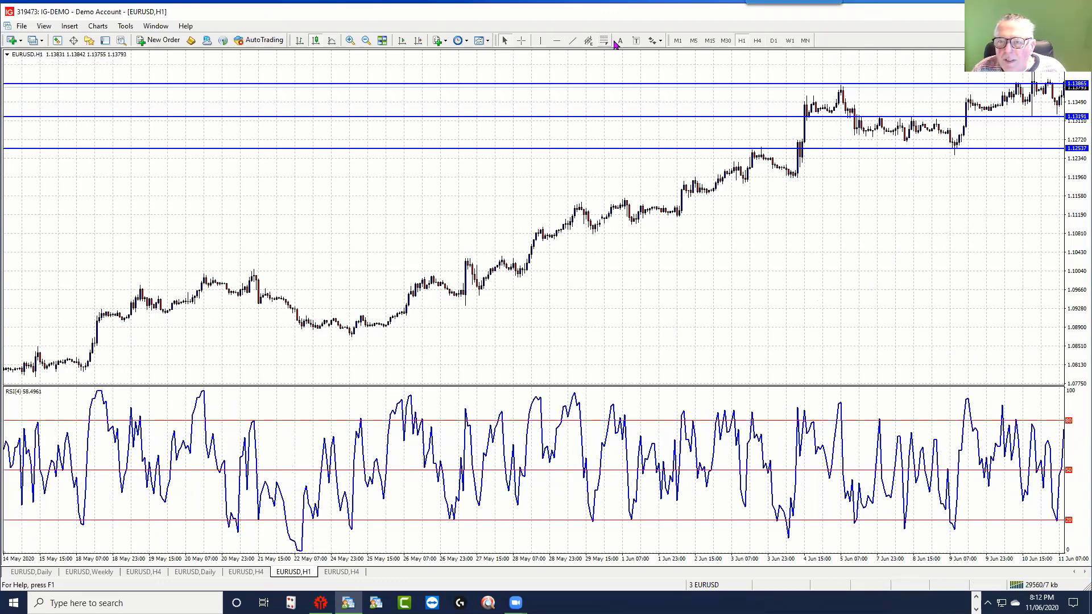
left_click(418, 40)
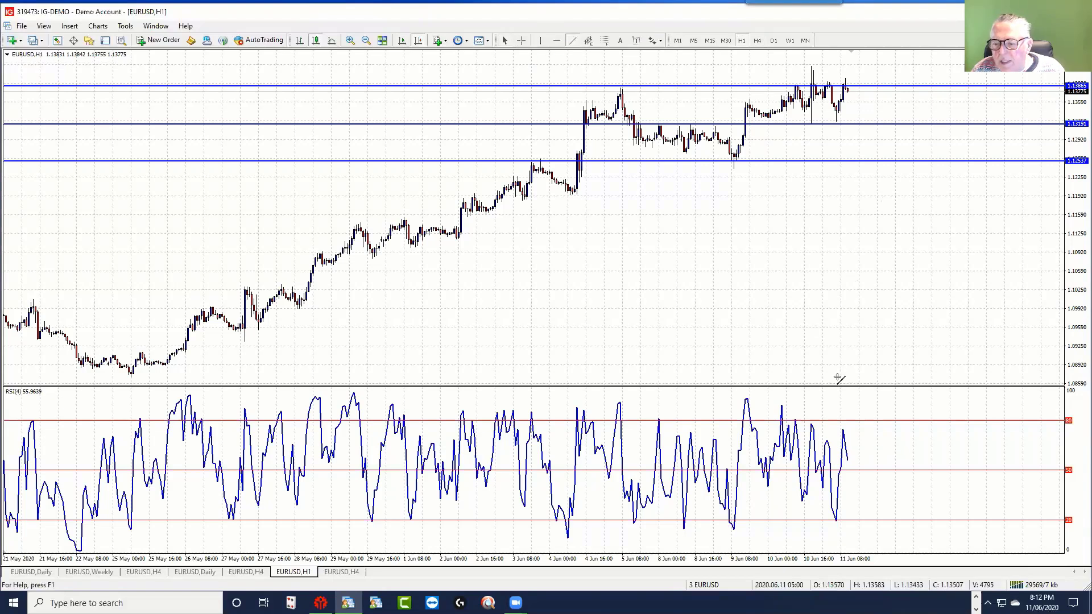
- Draw a falling trendline across the 10–11 June RSI peaks and a rising trendline over the corresponding price highs
left_click_drag(781, 407, 858, 437)
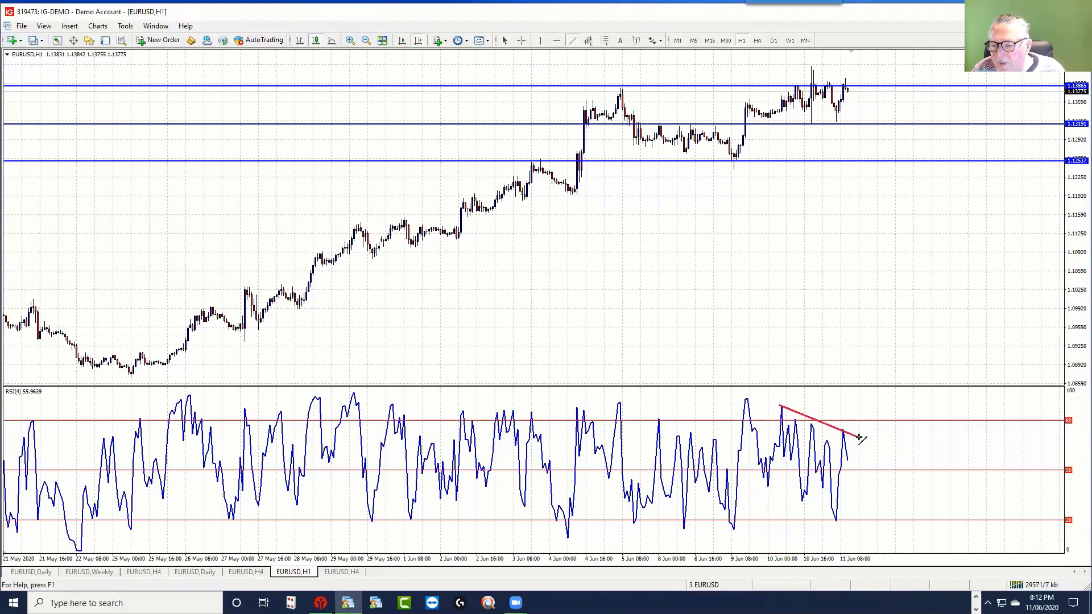
left_click(573, 42)
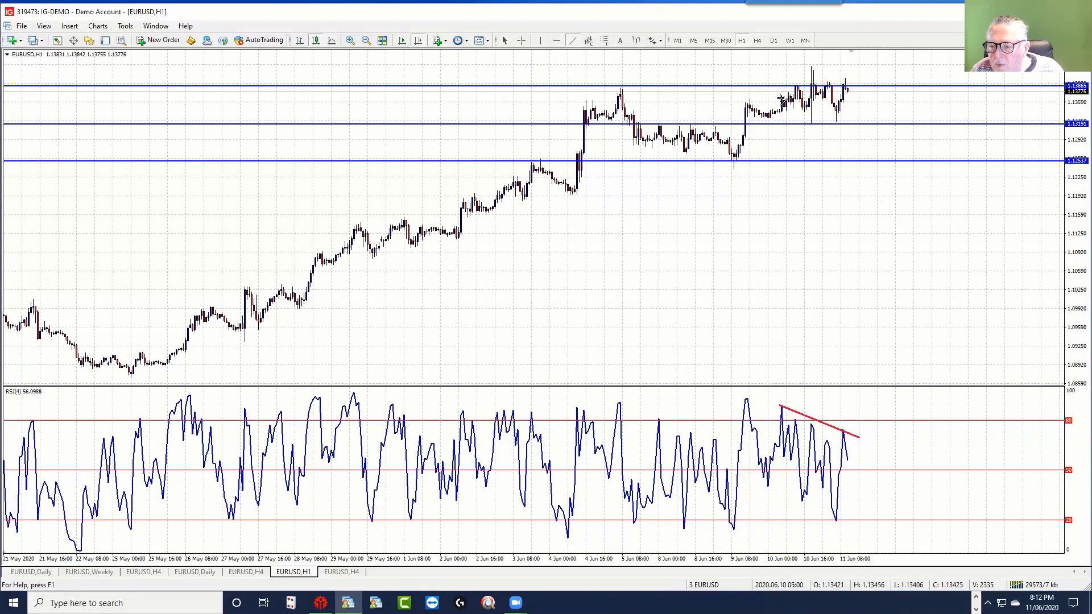
left_click_drag(780, 99, 848, 79)
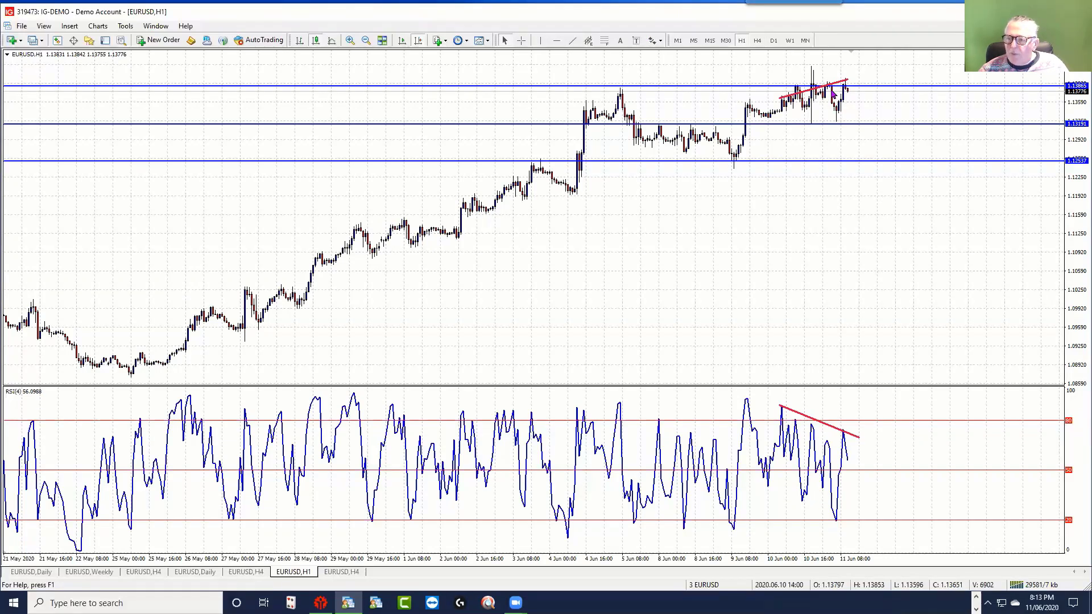
- Tilt the EURUSD H1 price trendline downward and the RSI trendline upward to illustrate the opposite divergence
double_click(782, 101)
left_click_drag(783, 100, 782, 70)
left_click_drag(850, 80, 850, 103)
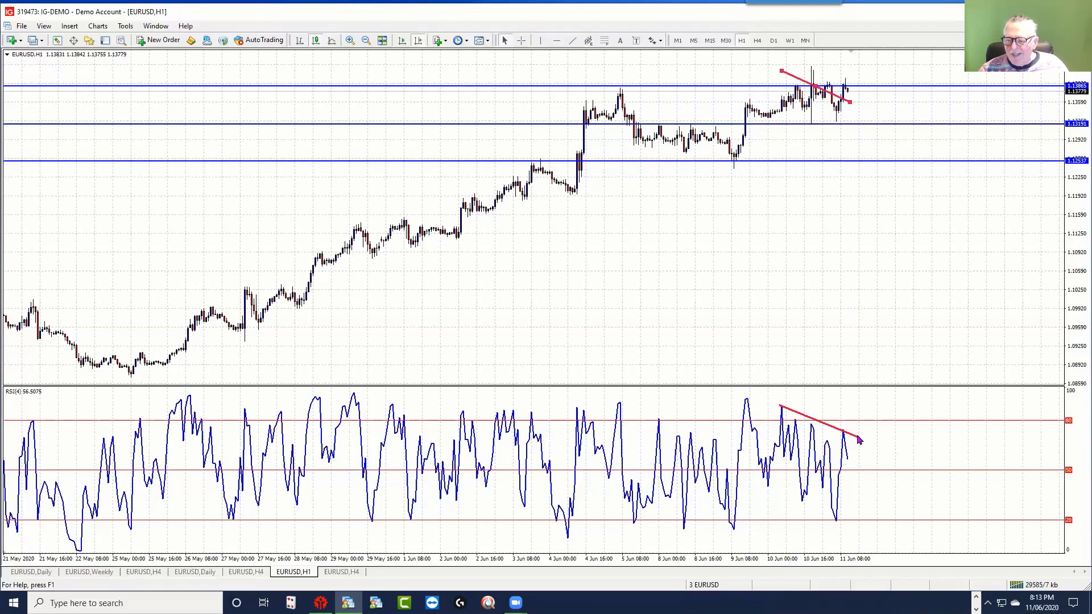
left_click_drag(859, 440, 873, 403)
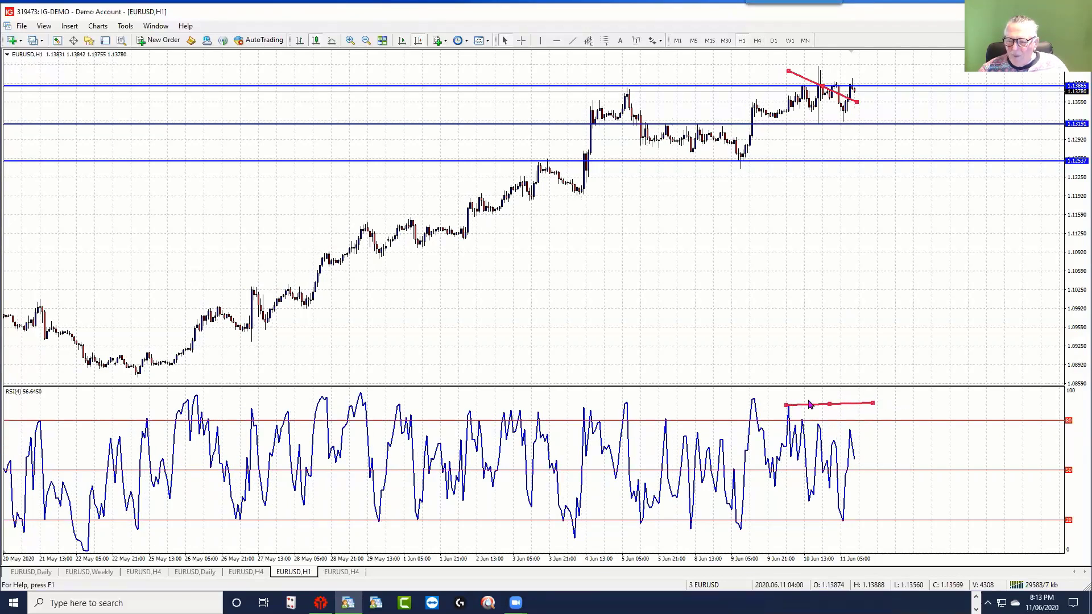
left_click_drag(787, 422, 786, 425)
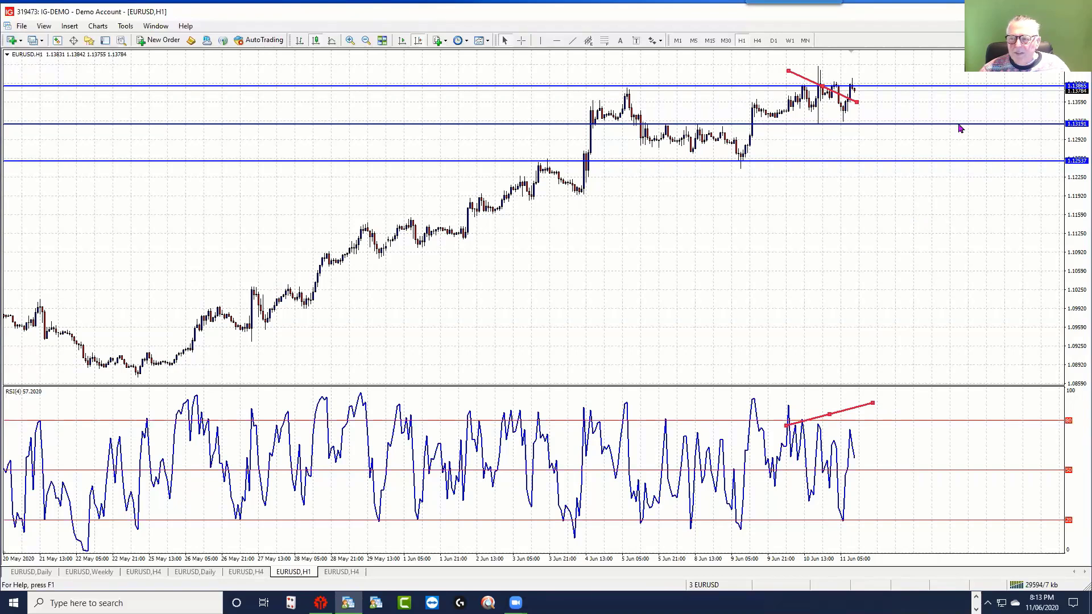
- Delete both red trendlines from the EURUSD H1 chart and restore the multi-chart layout
double_click(806, 81)
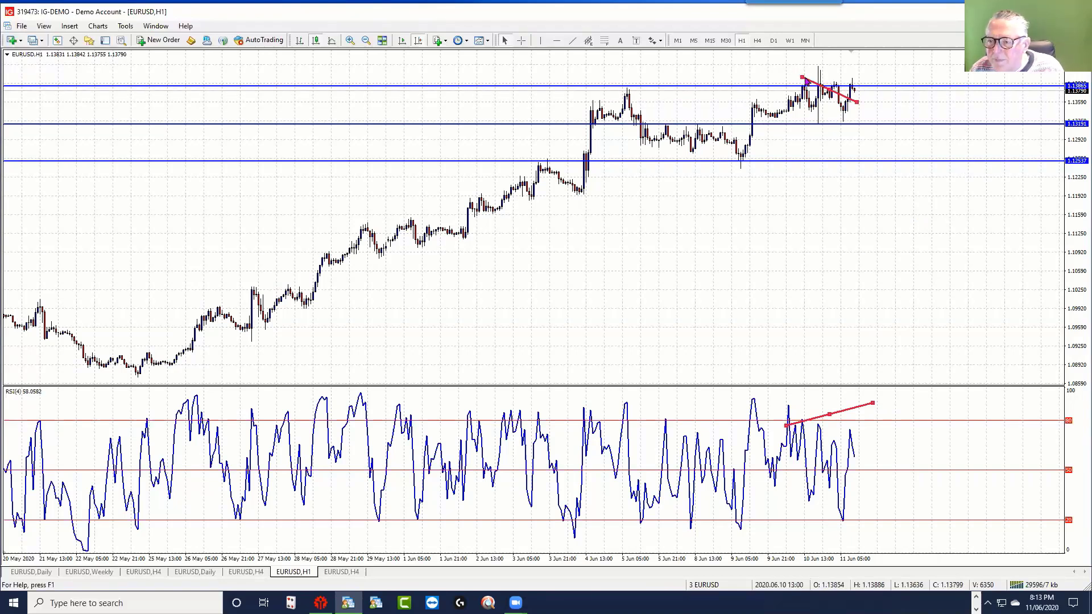
key("Delete")
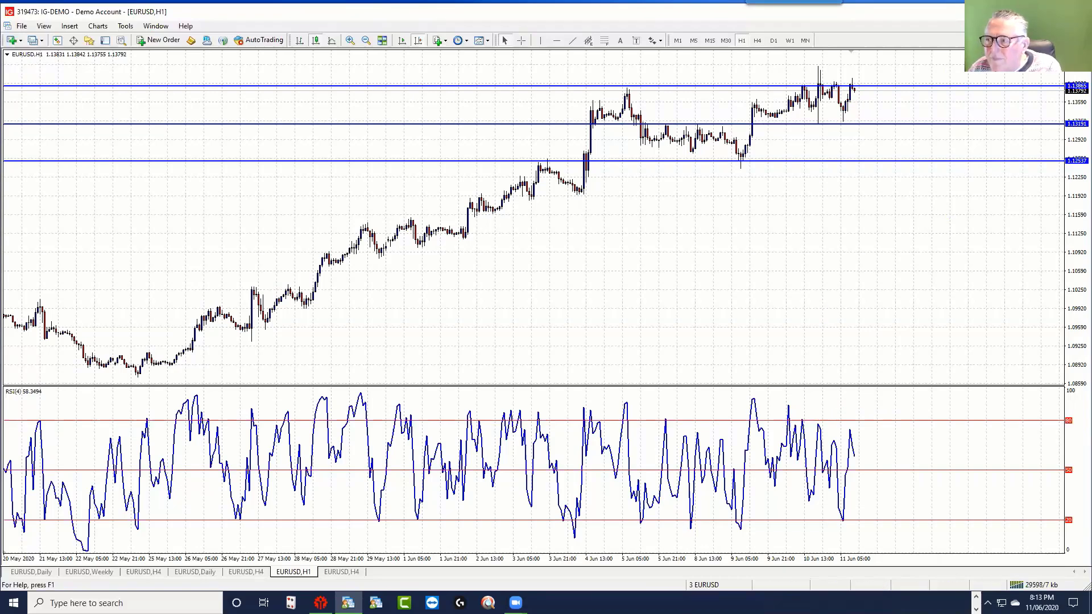
left_click(382, 40)
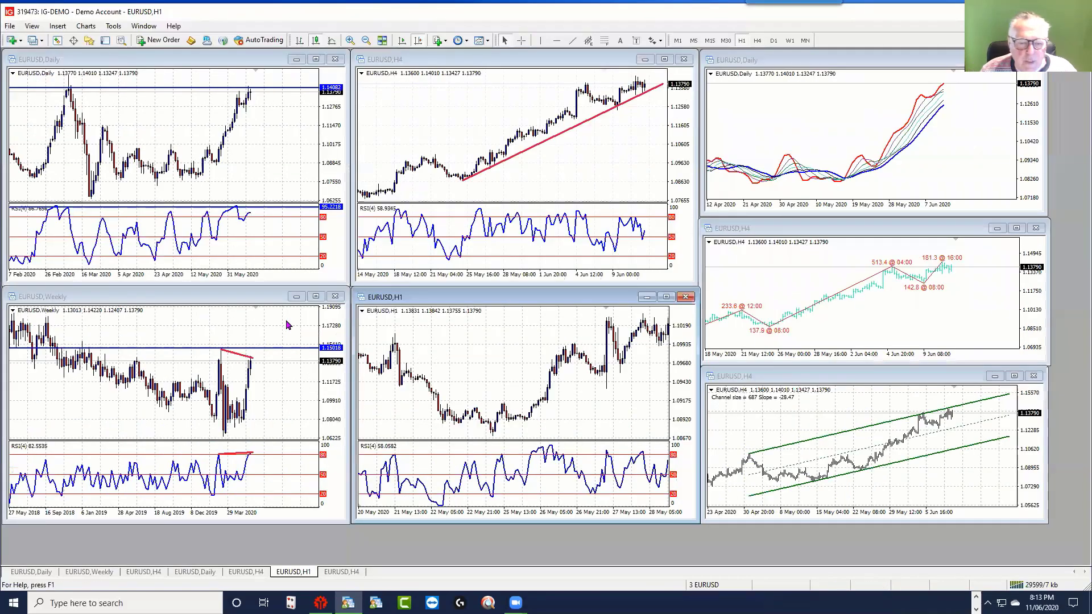
- Examine the marked price and RSI peaks on the enlarged EURUSD Weekly chart, then restore the multi-chart layout
left_click(316, 297)
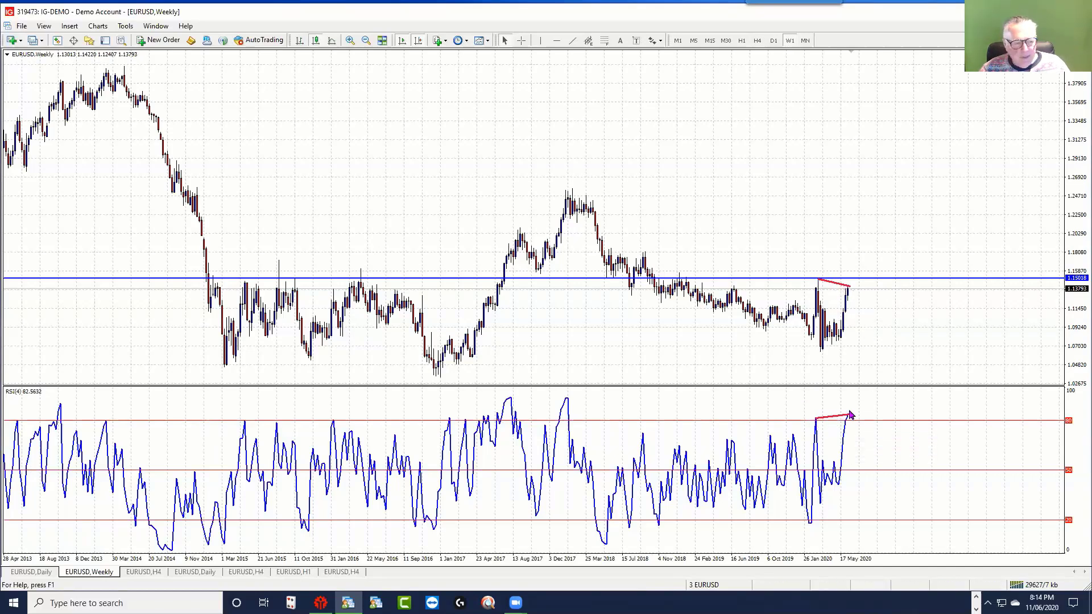
mouse_move(846, 427)
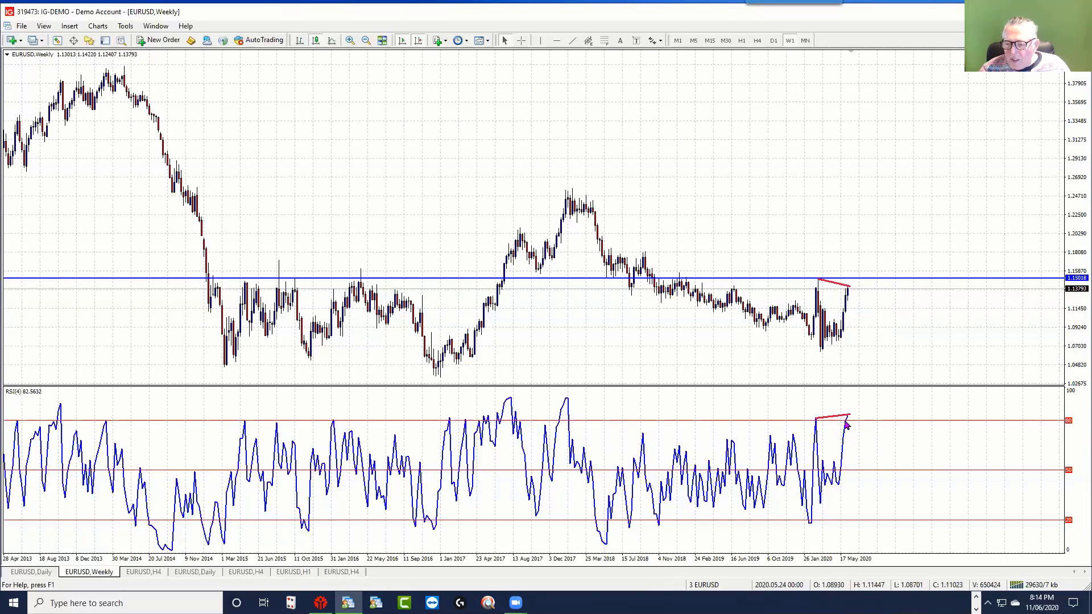
mouse_move(848, 293)
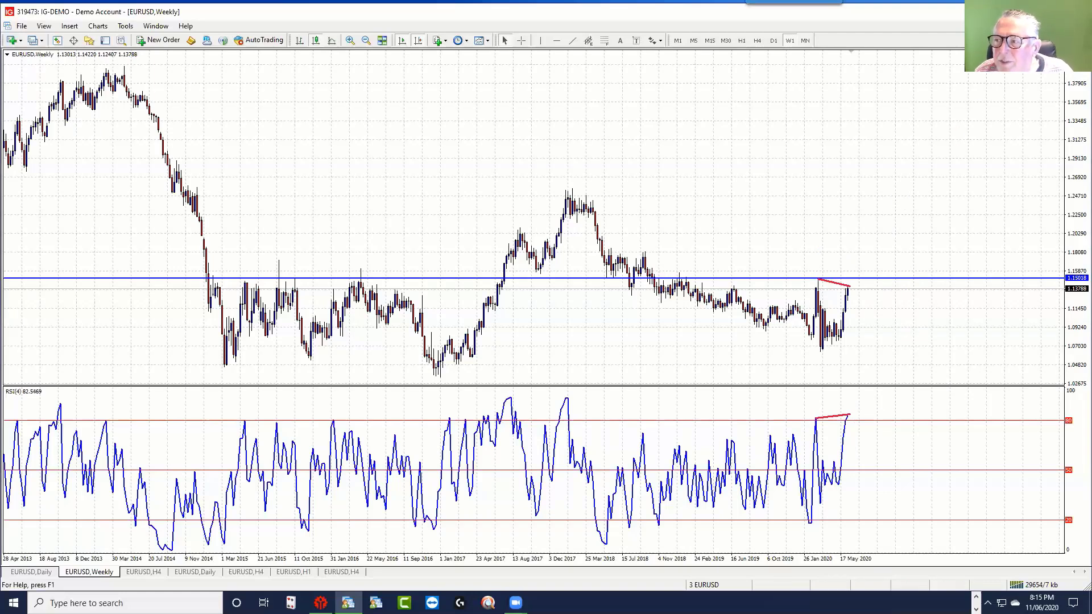
key("alt+r")
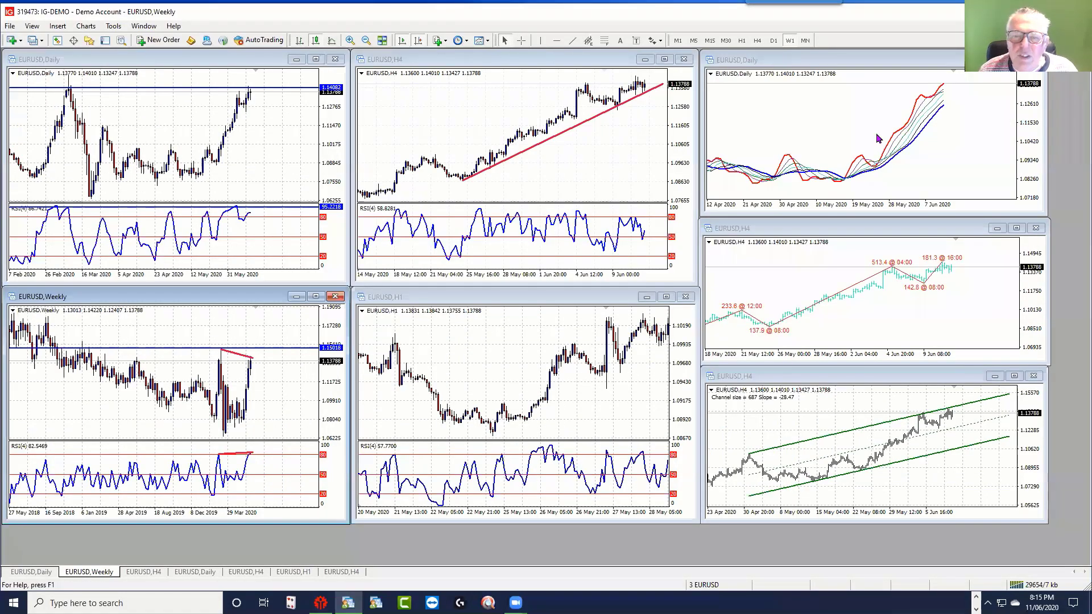
mouse_move(247, 460)
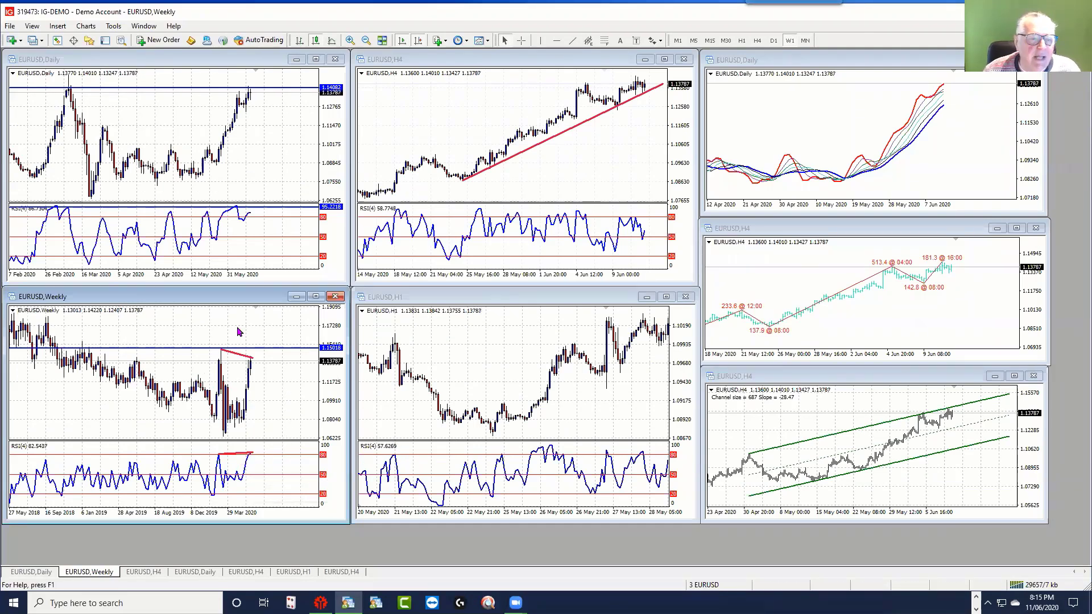
- Load the 3 GBPUSD chart profile
left_click(33, 42)
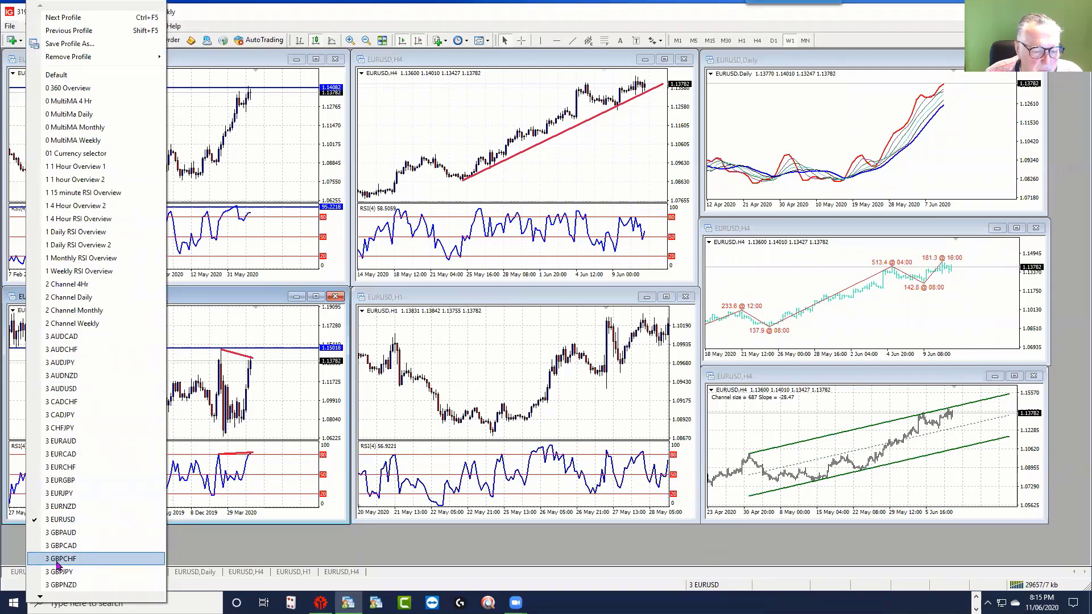
mouse_move(40, 596)
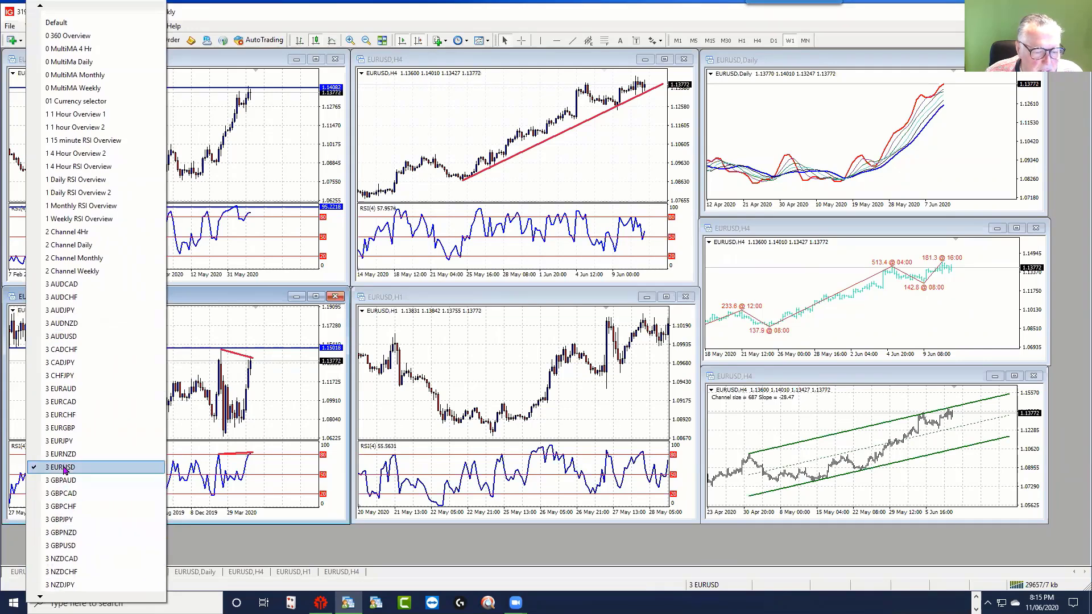
left_click(74, 546)
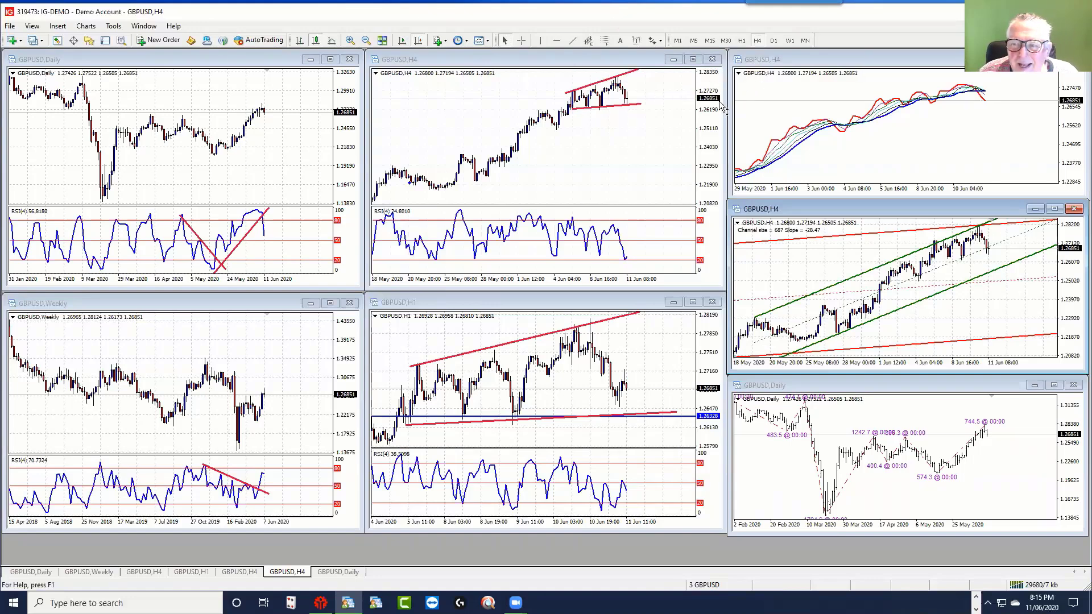
- Compress the vertical price scales of the GBPUSD H4 candlestick chart and the GBPUSD H1 chart
left_click_drag(708, 124, 704, 157)
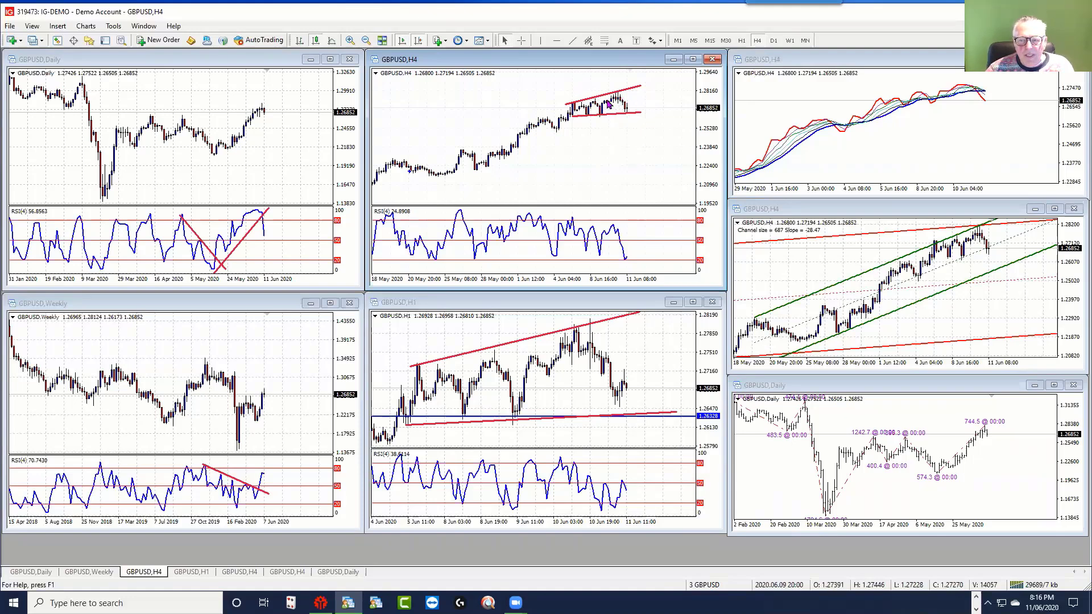
left_click_drag(710, 340, 711, 357)
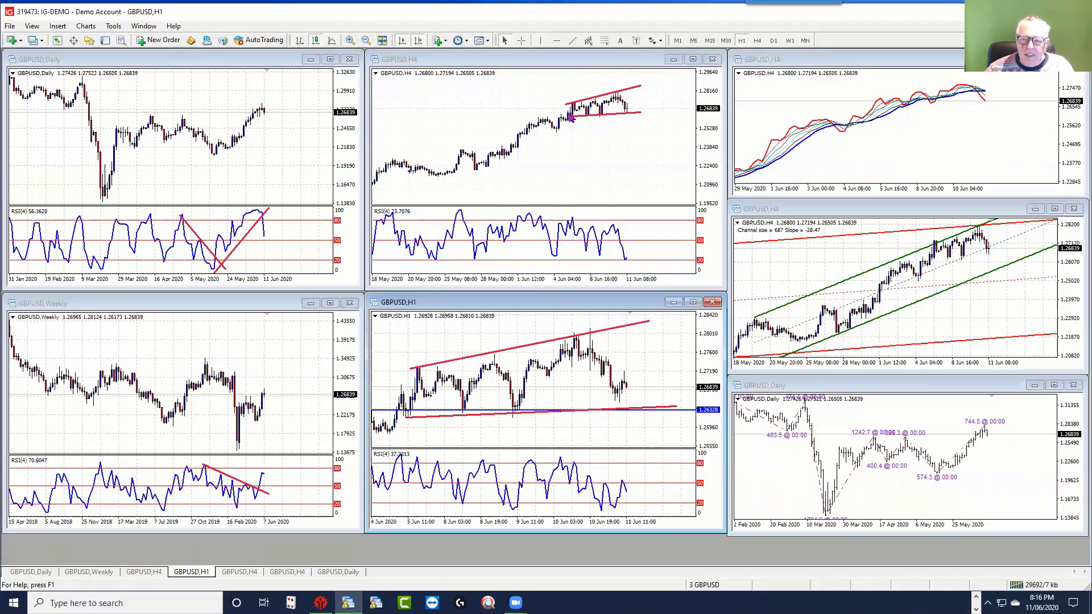
mouse_move(602, 126)
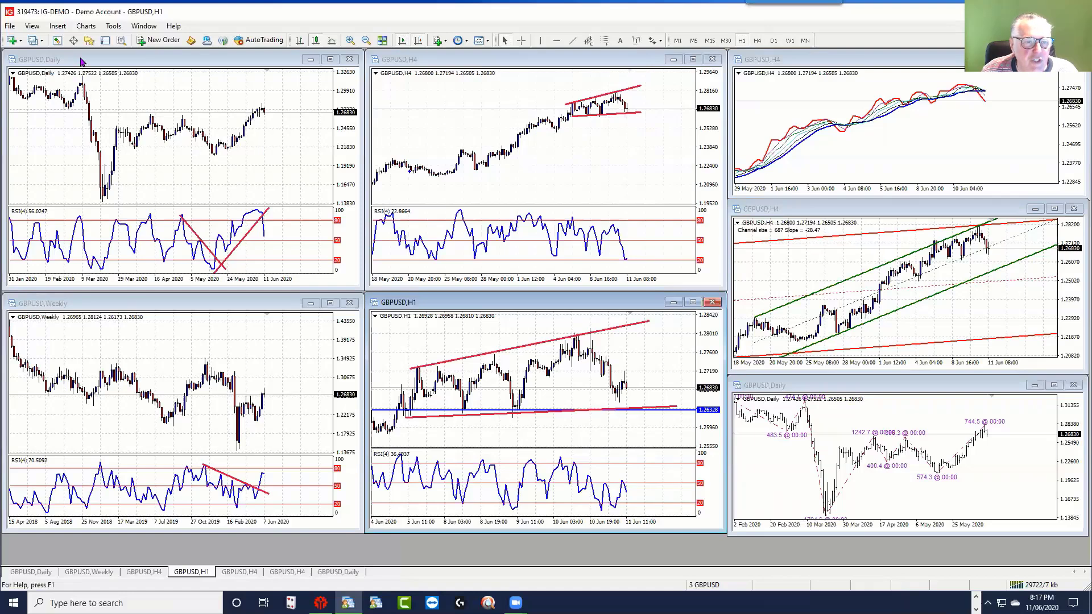
- Switch back to the 3 EURUSD chart profile
left_click(34, 46)
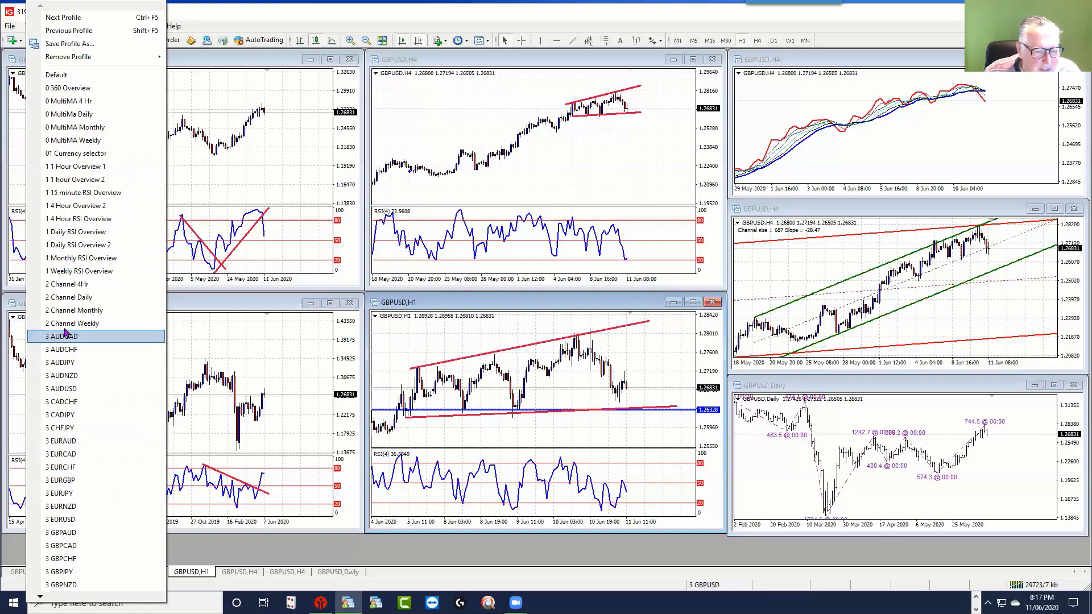
left_click(587, 168)
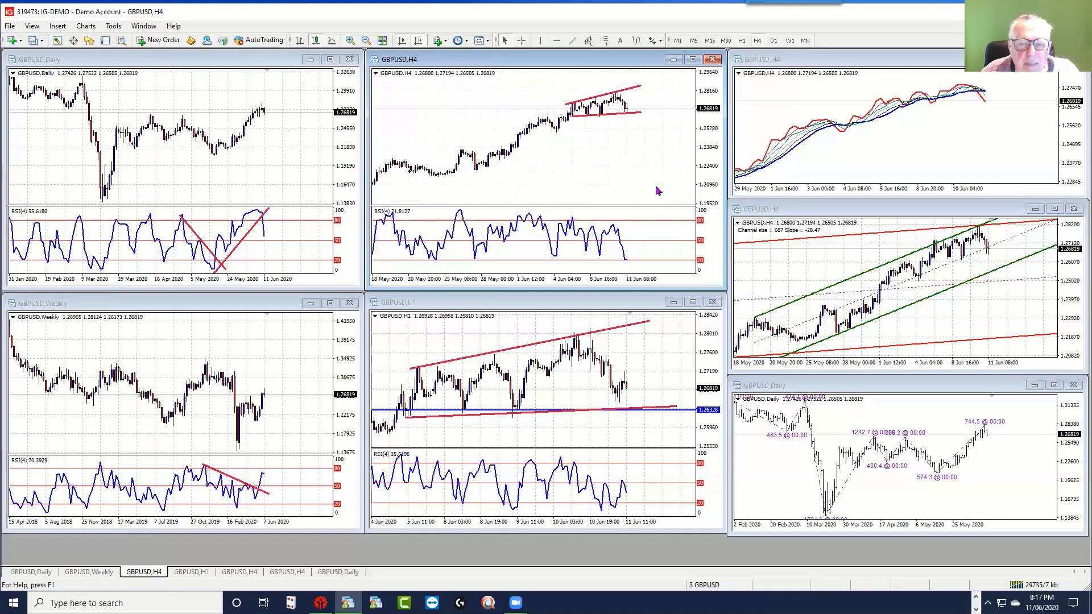
left_click(33, 41)
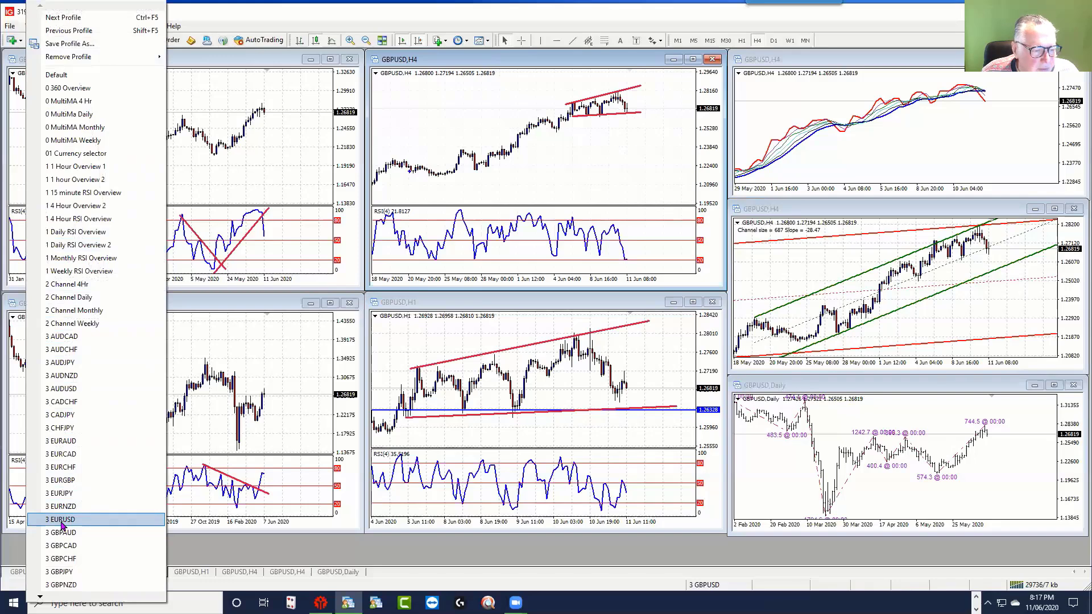
left_click(63, 522)
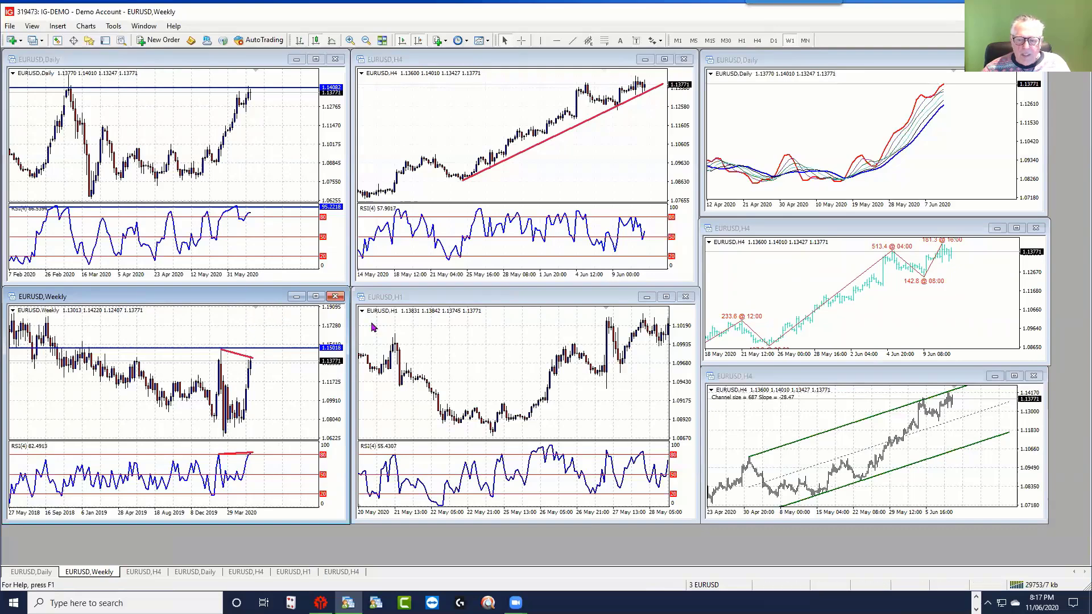
- On the maximized EURUSD Daily chart, compress the price scale and draw a rising trendline under the April–May RSI lows
left_click(316, 60)
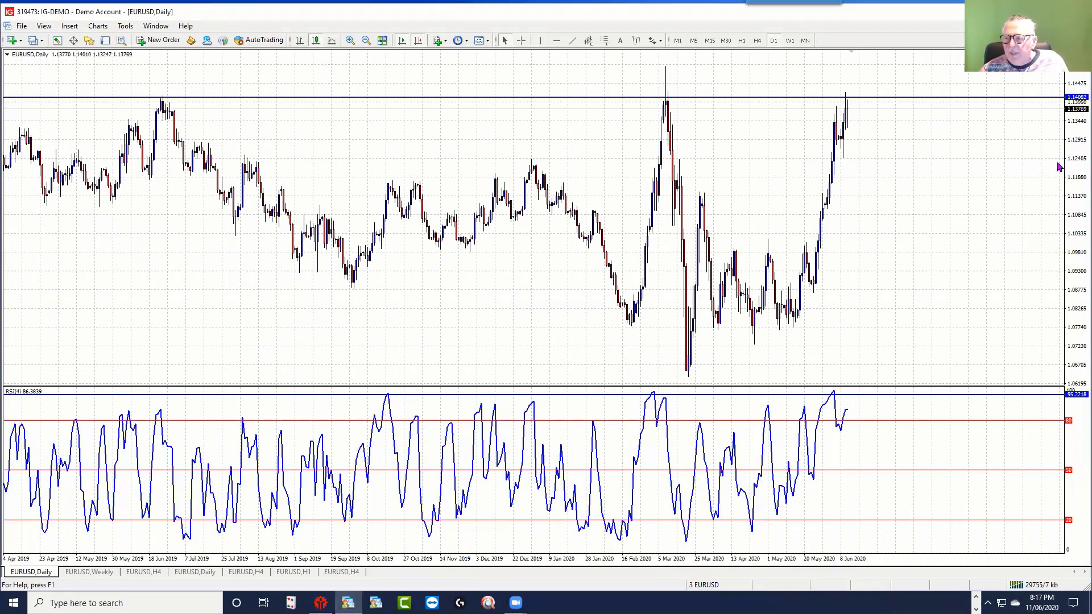
left_click_drag(1073, 144, 1072, 174)
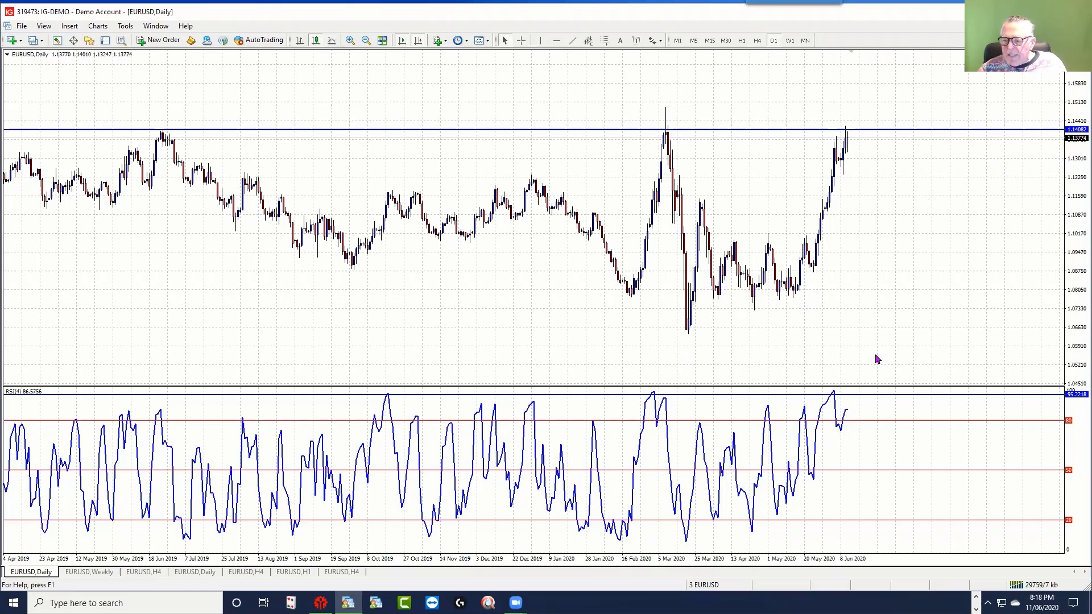
left_click(572, 41)
left_click_drag(752, 534, 927, 396)
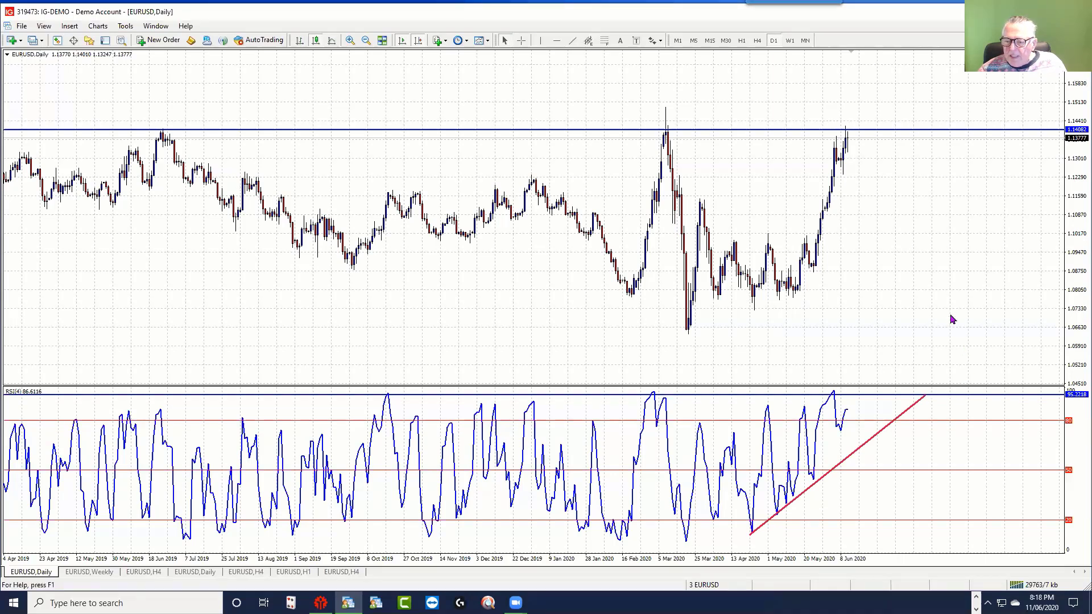
- Inspect the price area beyond the latest daily bar with the crosshair and raise the RSI's blue horizontal line to about 97.27
middle_click(846, 350)
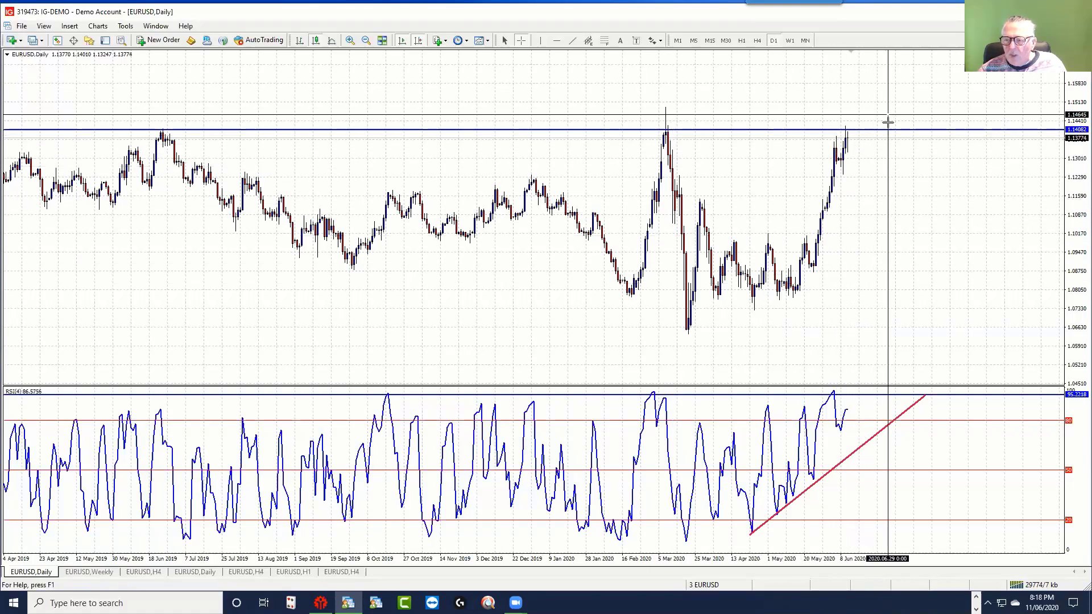
left_click(899, 148)
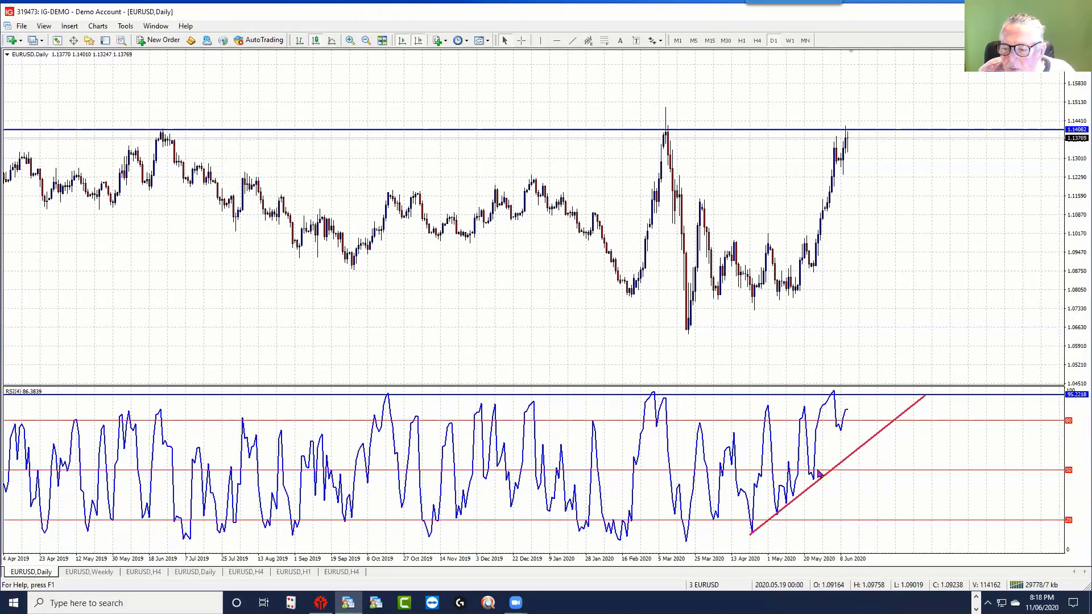
mouse_move(833, 395)
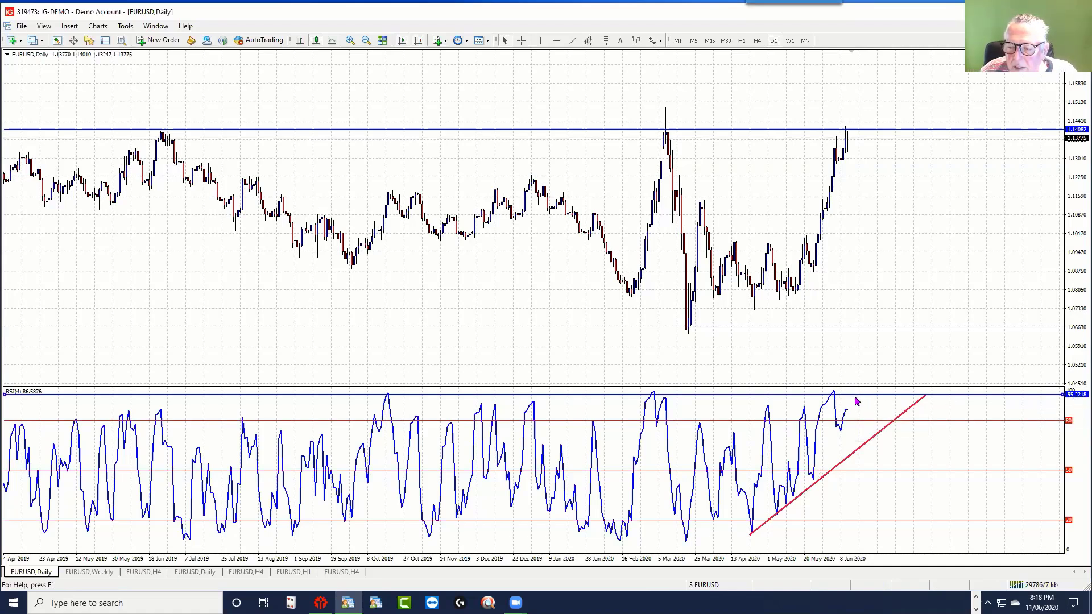
left_click_drag(857, 402, 859, 397)
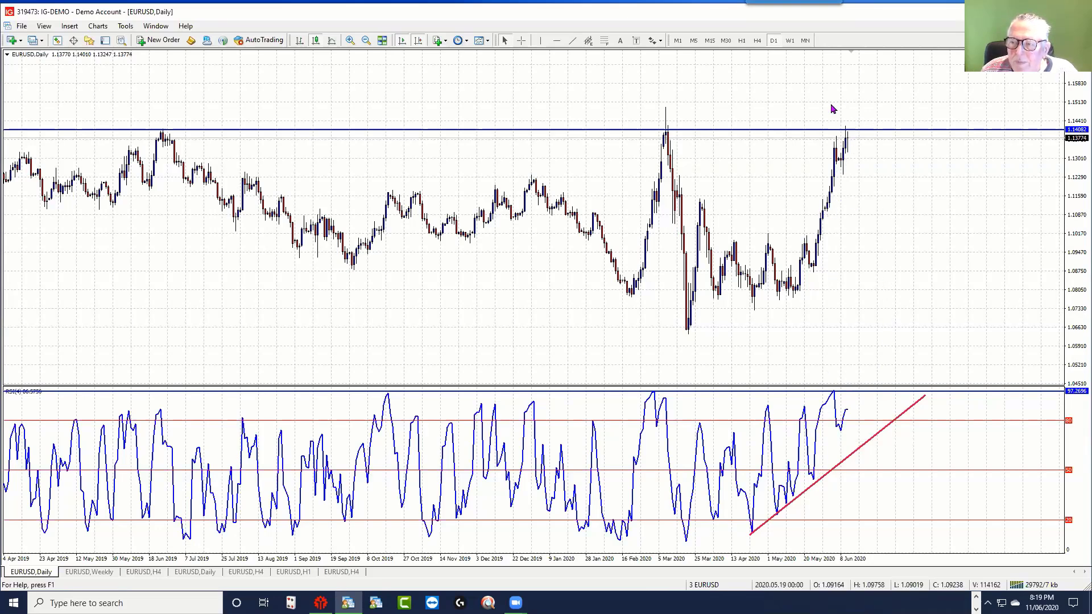
- Place an Arrow Up symbol beside the latest candle on the EURUSD Daily chart and restore the multi-chart layout
left_click(655, 41)
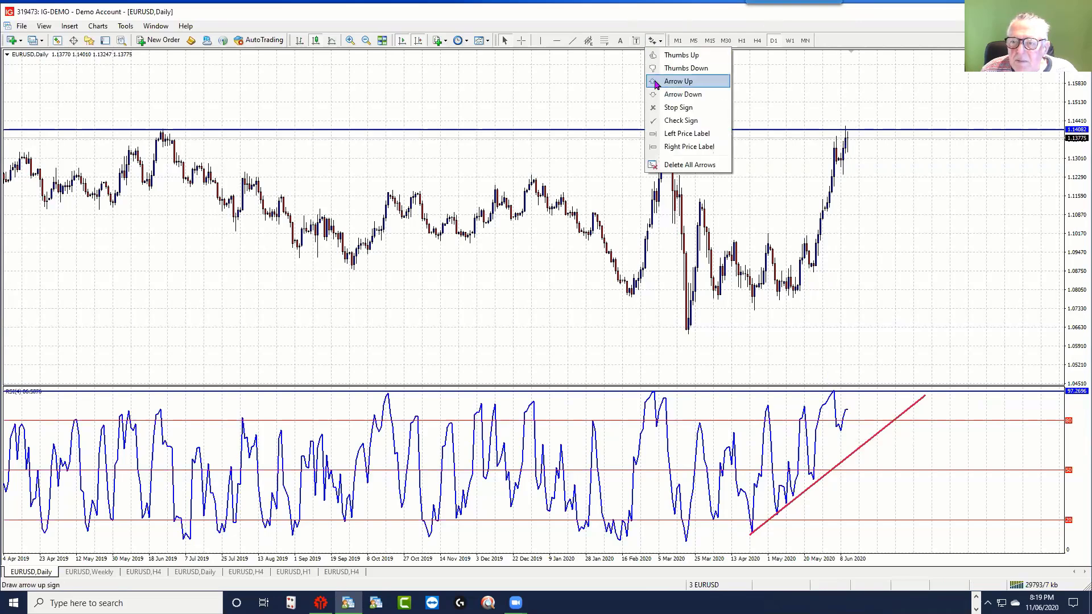
left_click(654, 81)
left_click(859, 163)
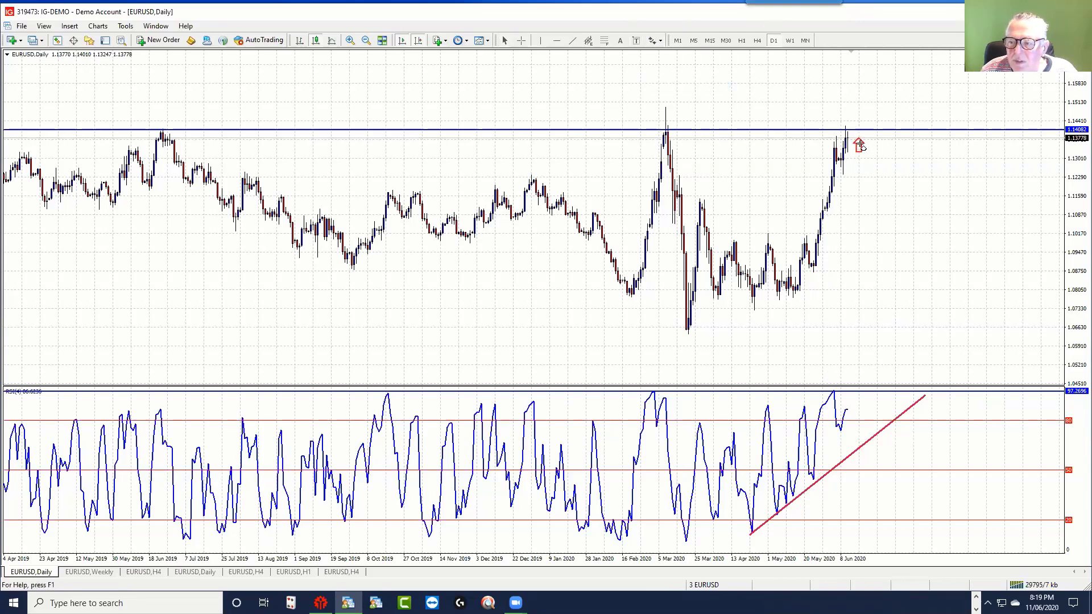
key("ctrl+F5")
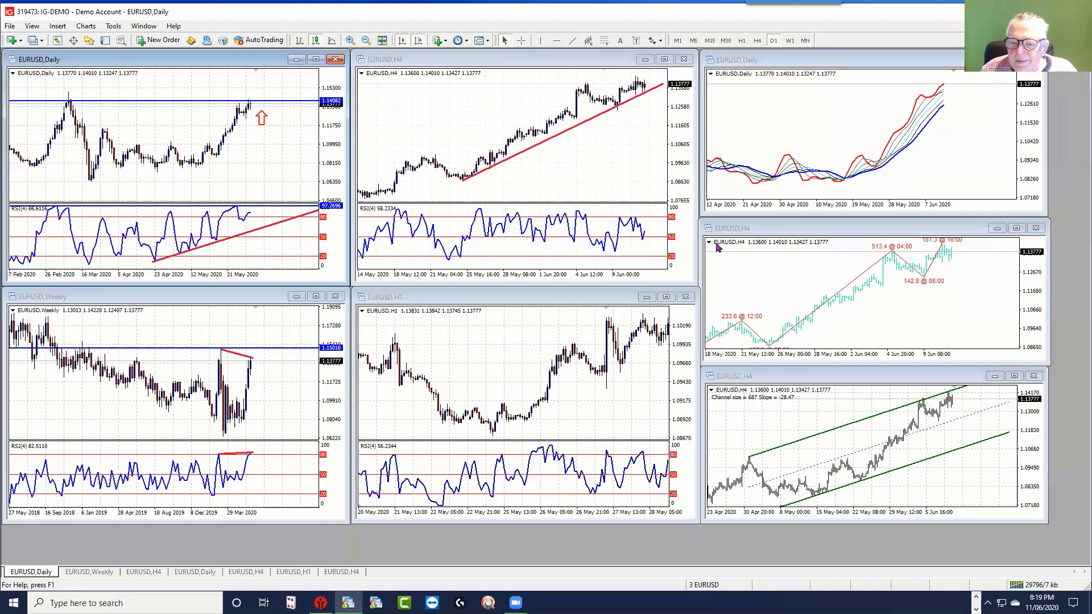
- Place an Arrow Up symbol beside the latest candle on the EURUSD Weekly chart
left_click(274, 375)
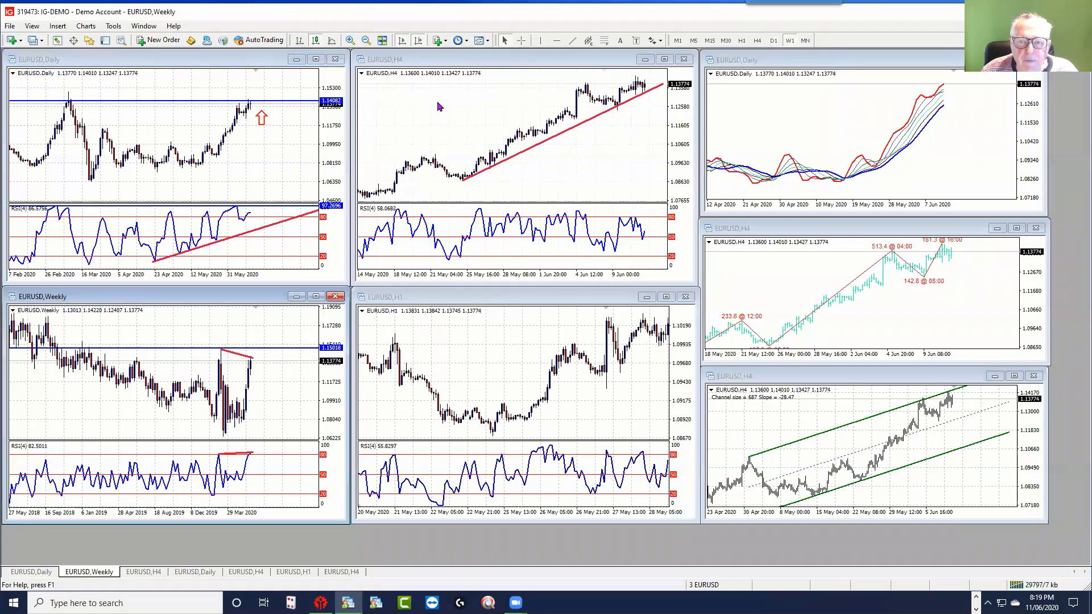
left_click(655, 43)
left_click(662, 91)
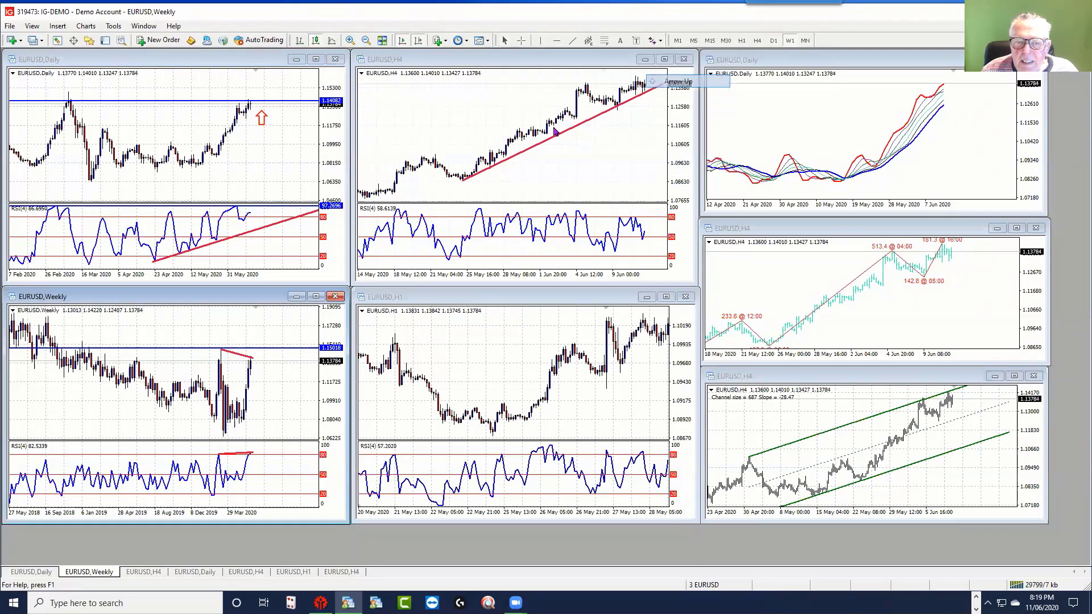
left_click(263, 367)
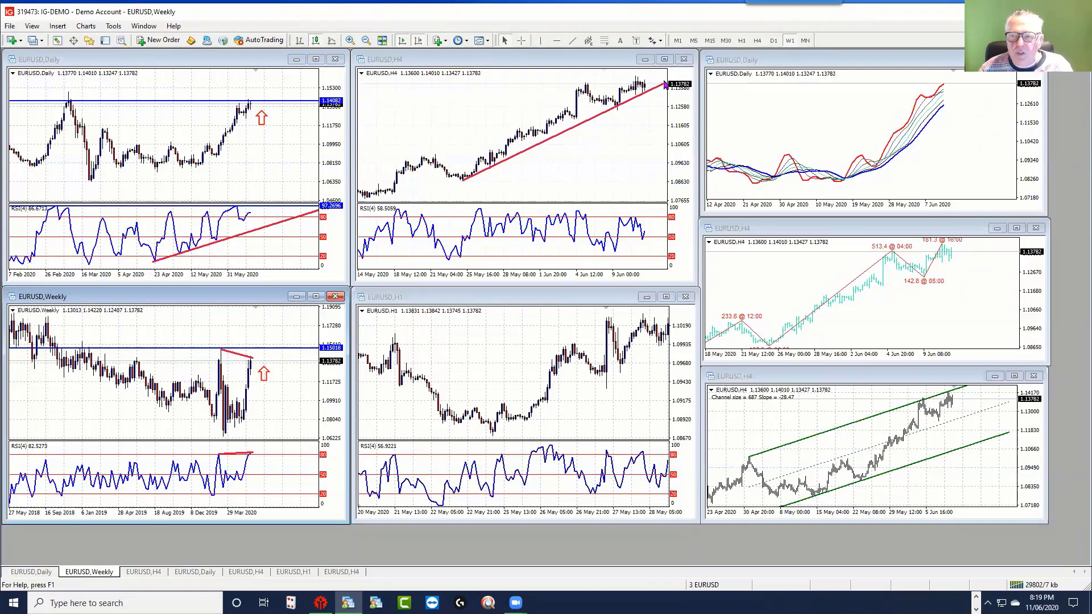
- On the maximized EURUSD H4 chart, compress the price scale and draw trendlines across the June RSI highs and matching price highs
left_click(664, 59)
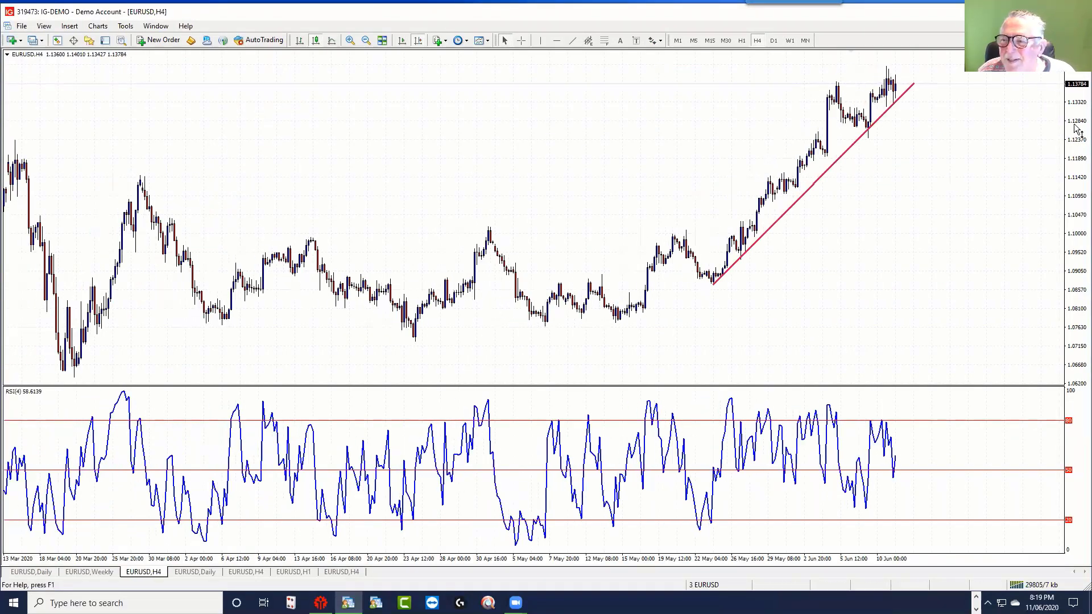
left_click_drag(1077, 129, 1076, 168)
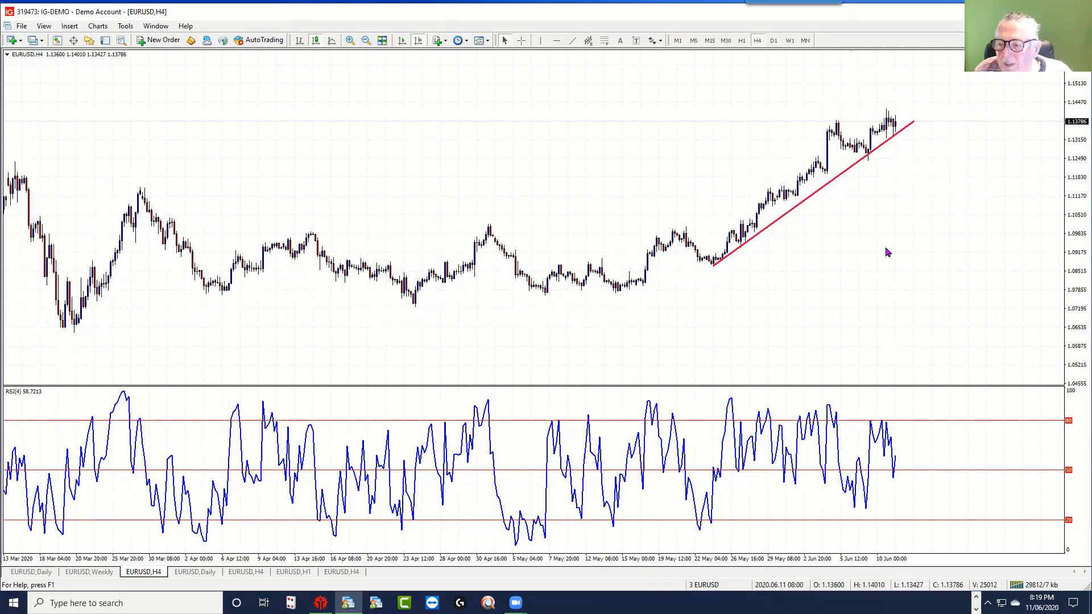
left_click(572, 40)
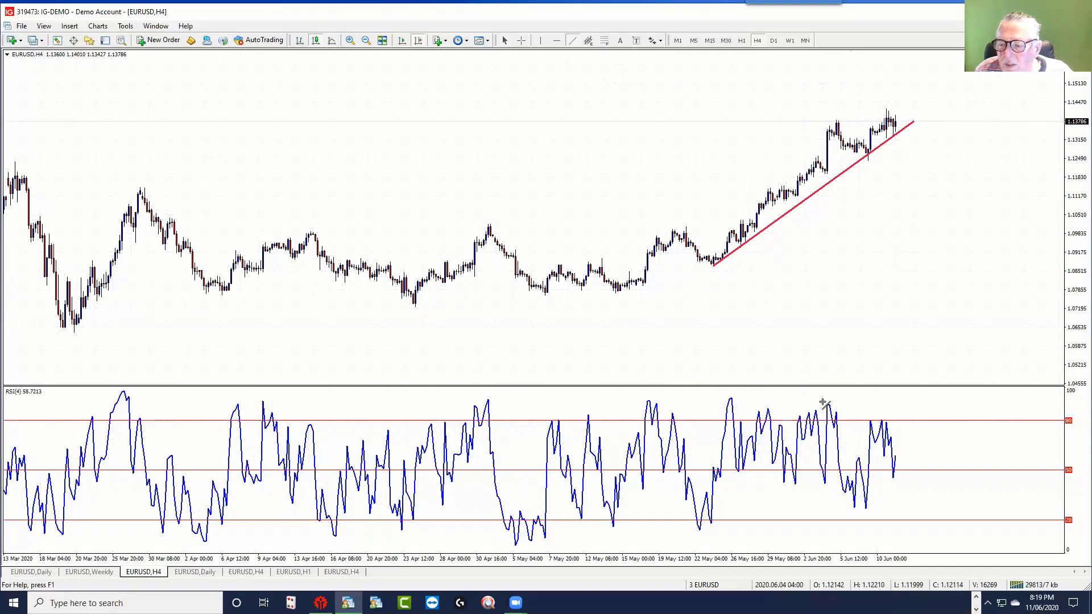
left_click_drag(827, 403, 901, 423)
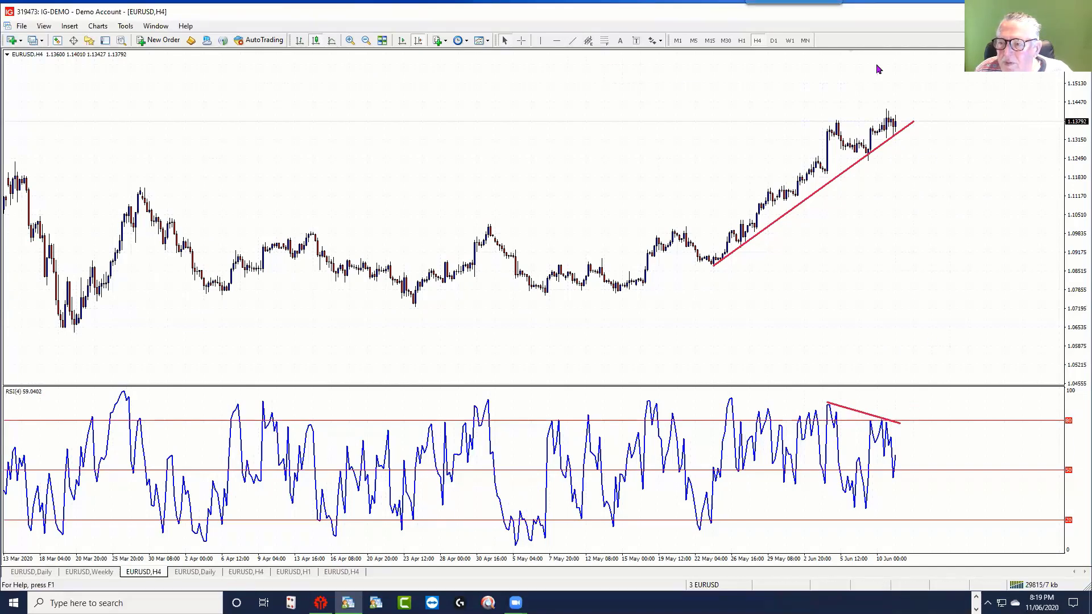
left_click(572, 40)
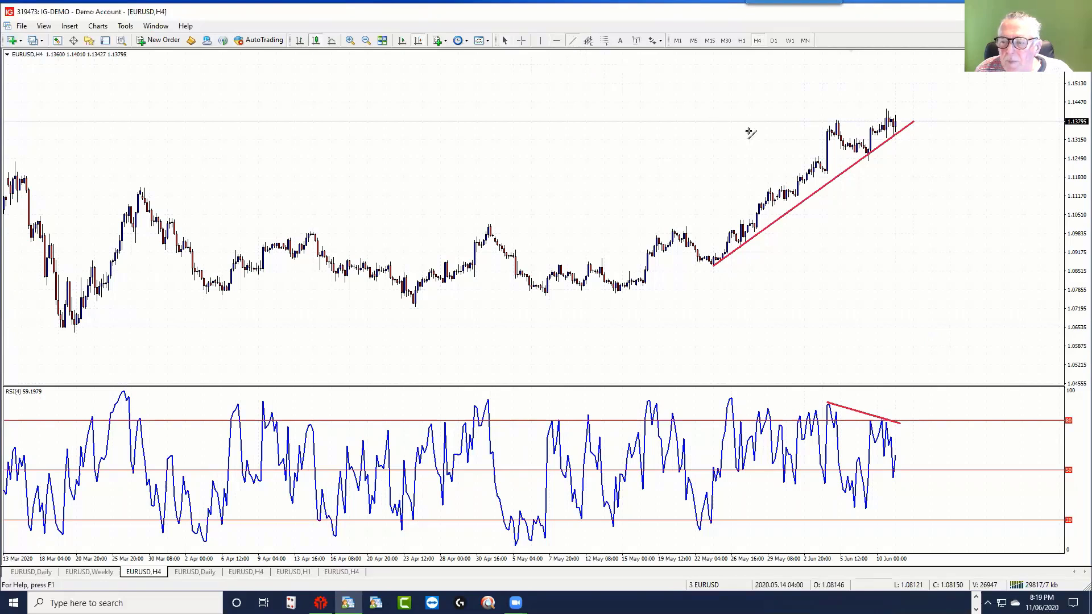
left_click_drag(828, 122, 901, 109)
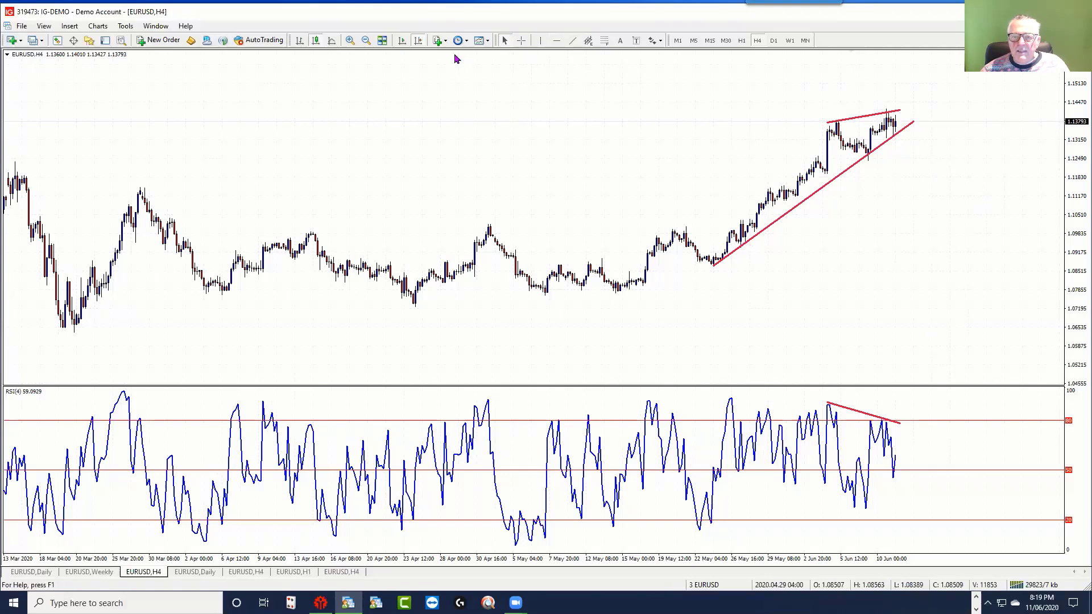
- Add horizontal lines on the EURUSD H4 chart at the March 2020 high, about 1.1488, and the June 2019 high, about 1.1406
left_click(366, 42)
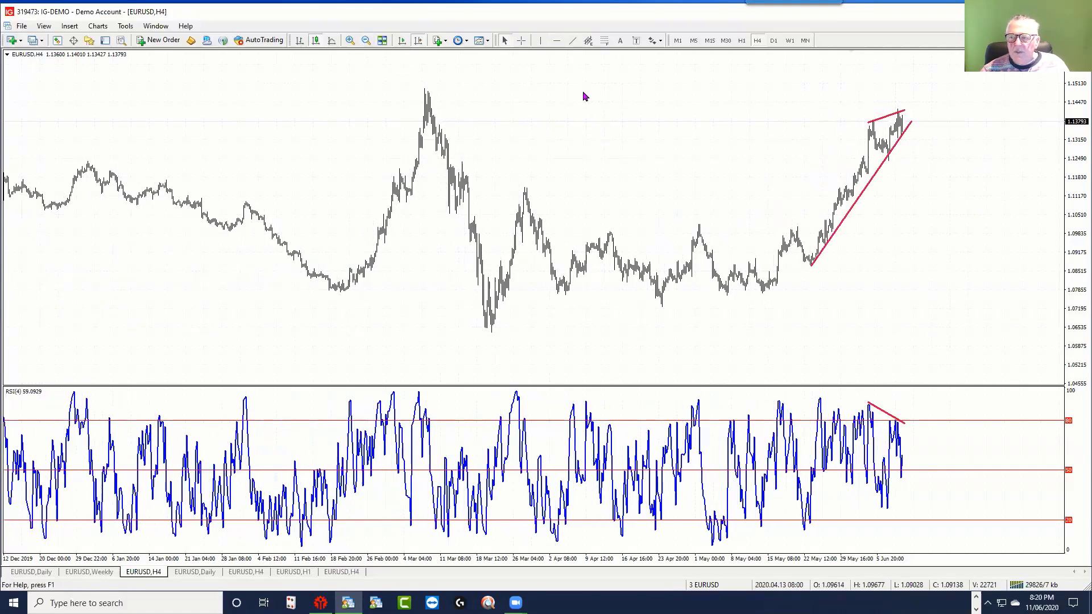
left_click(557, 41)
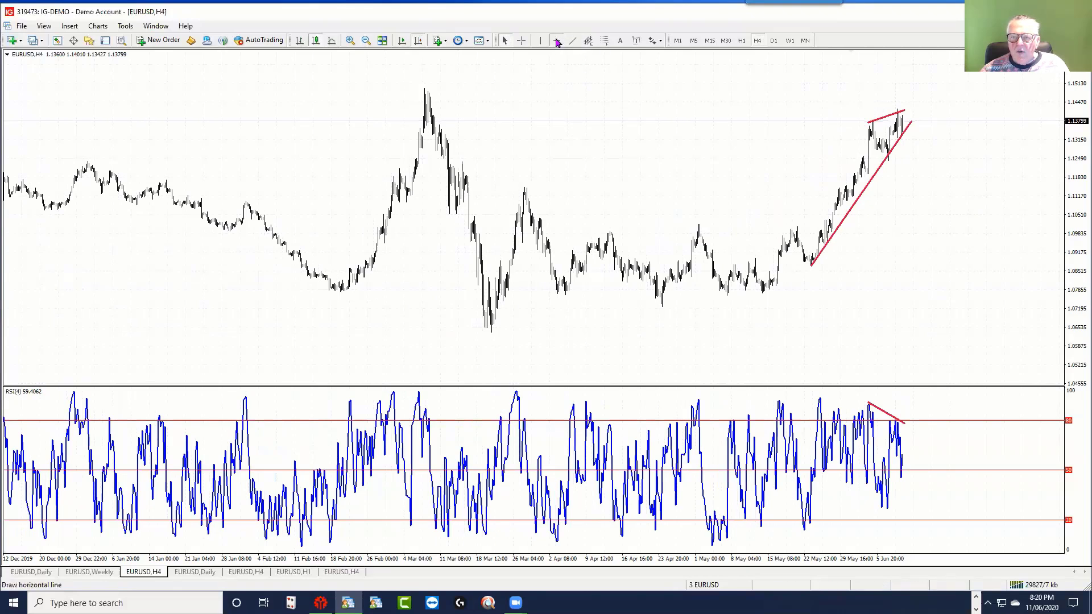
left_click(443, 89)
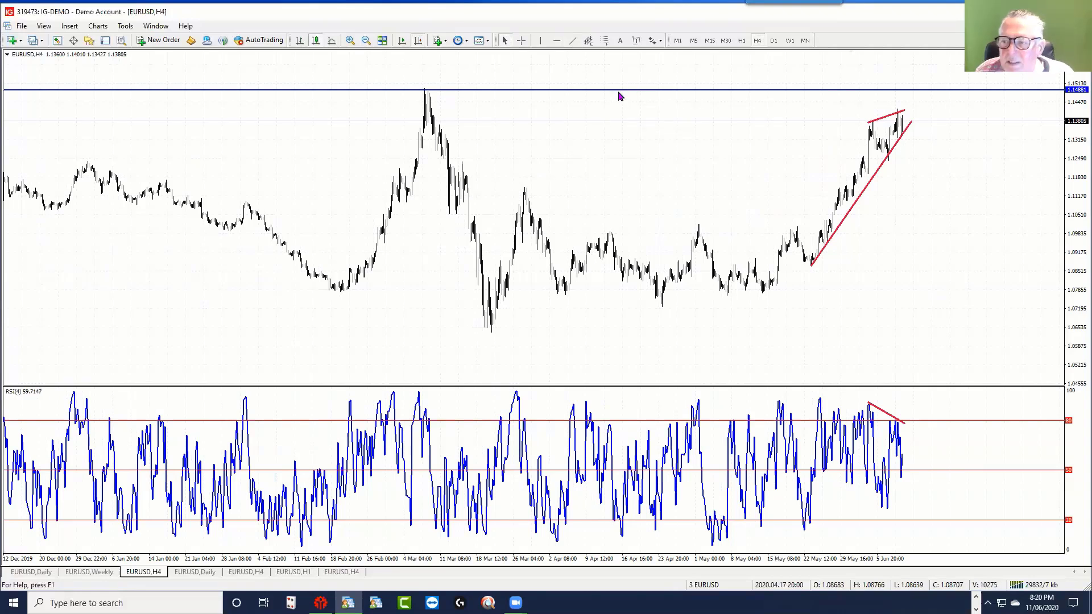
left_click(366, 42)
scroll(625, 122, "up", 10)
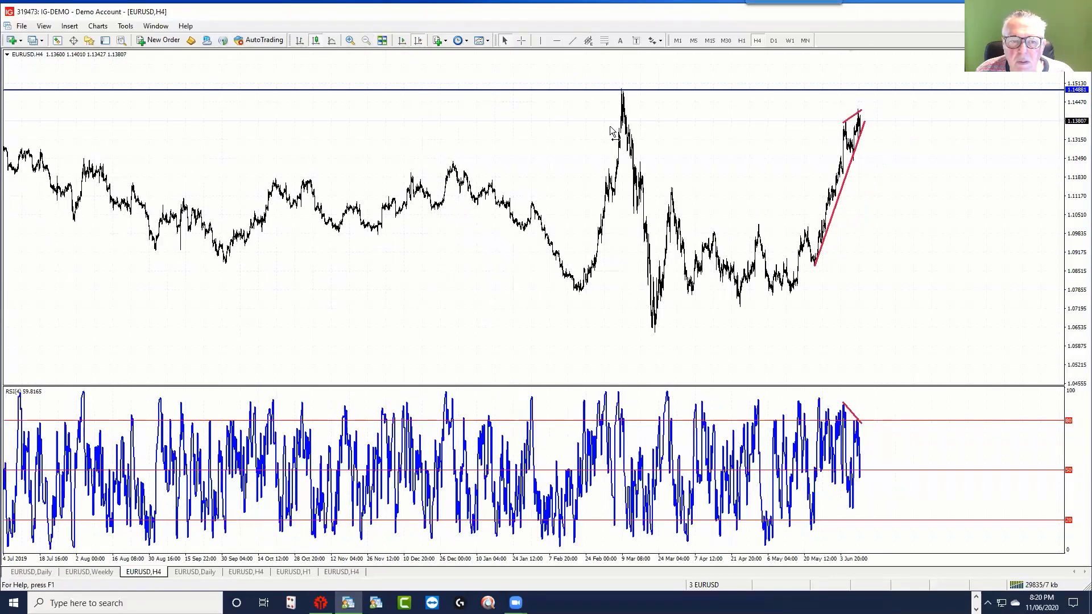
left_click_drag(536, 127, 506, 121)
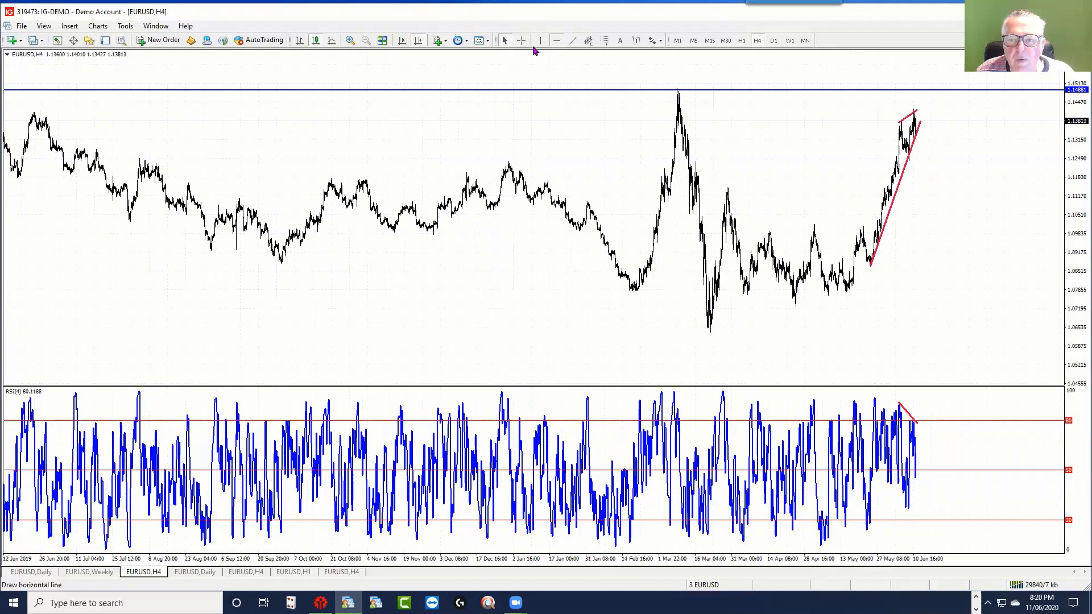
left_click(41, 113)
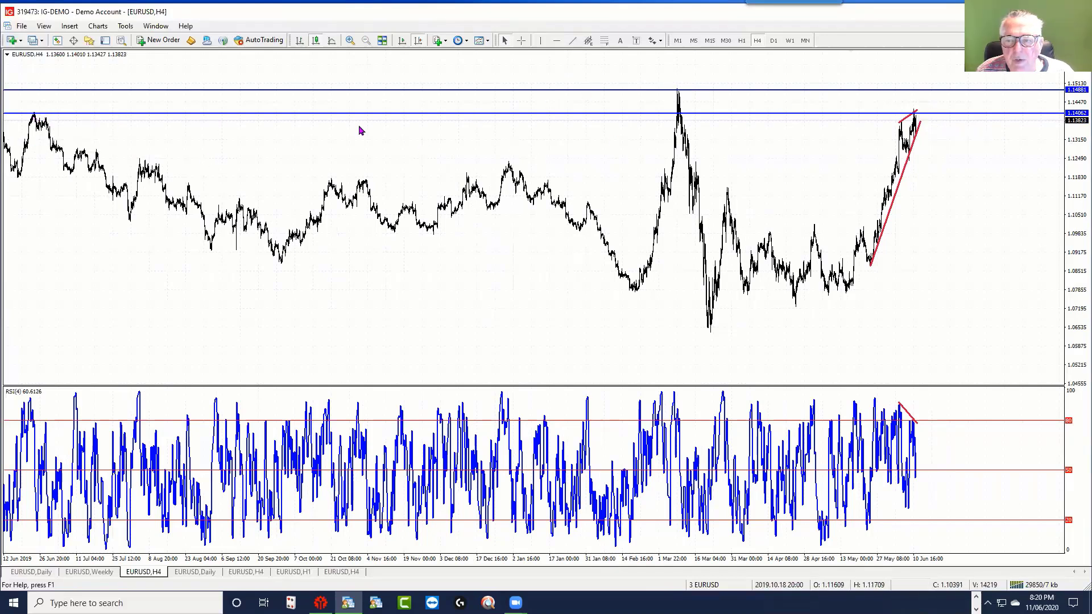
- Draw a rising trendline on the EURUSD H4 price chart from the late-March 2020 high to just beyond the June high
left_click(349, 40)
left_click(349, 41)
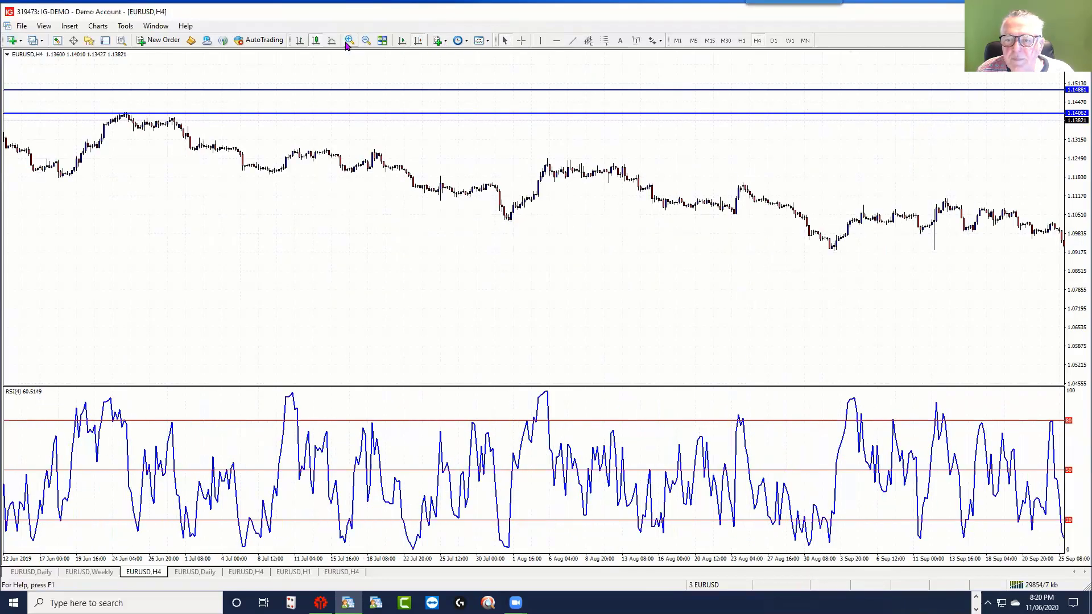
scroll(313, 212, "down", 2)
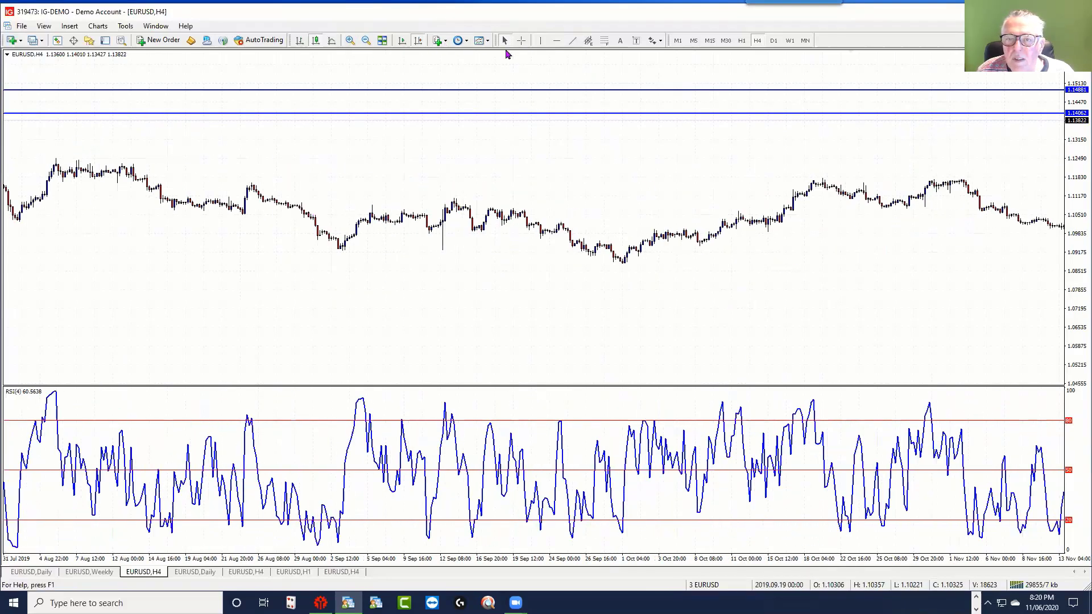
left_click(417, 41)
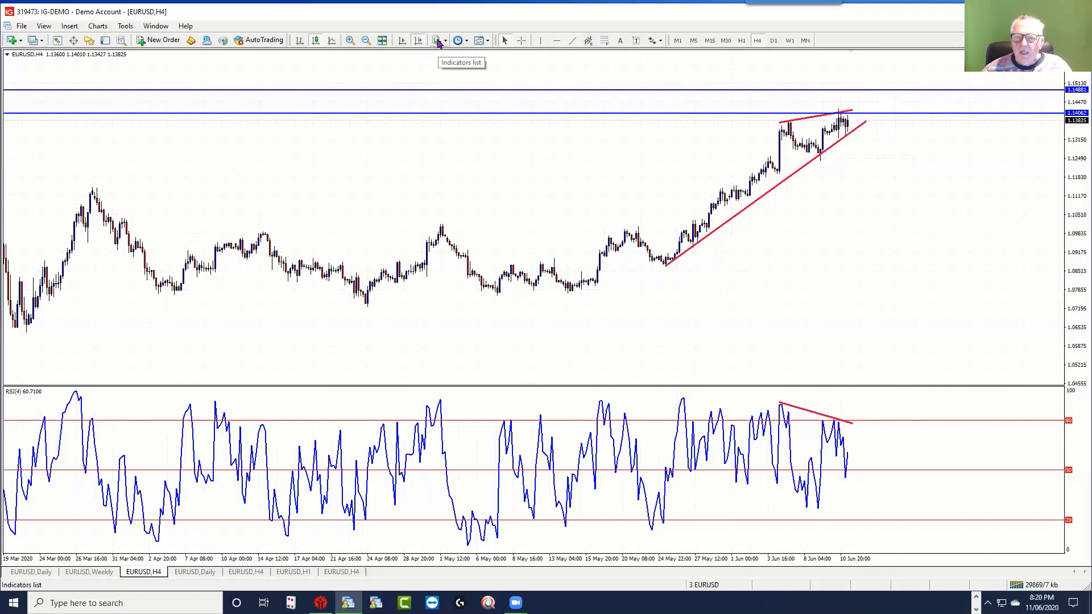
left_click(366, 41)
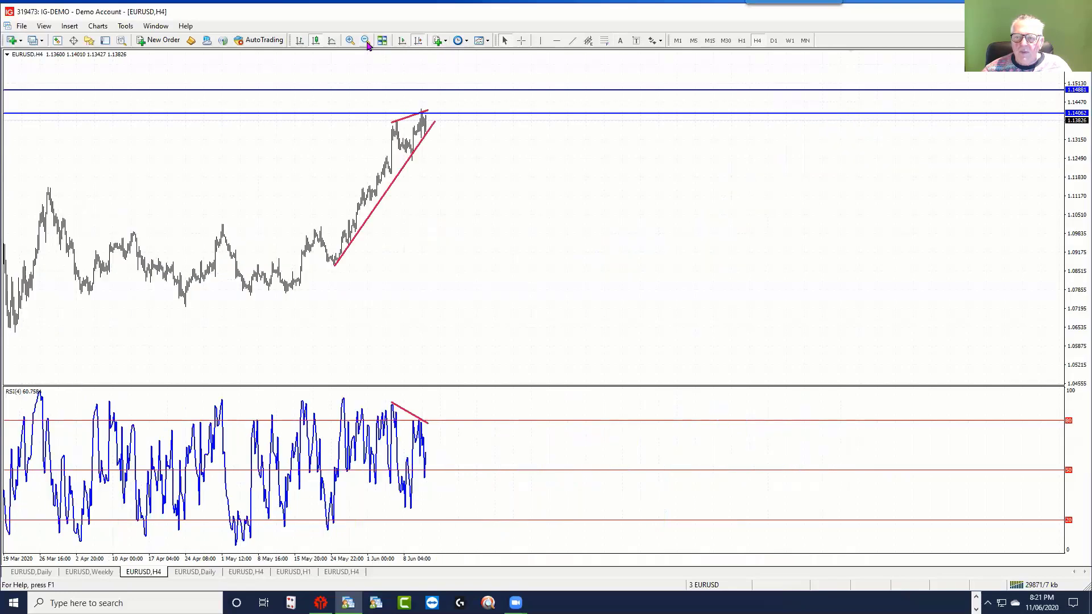
scroll(569, 193, "up", 10)
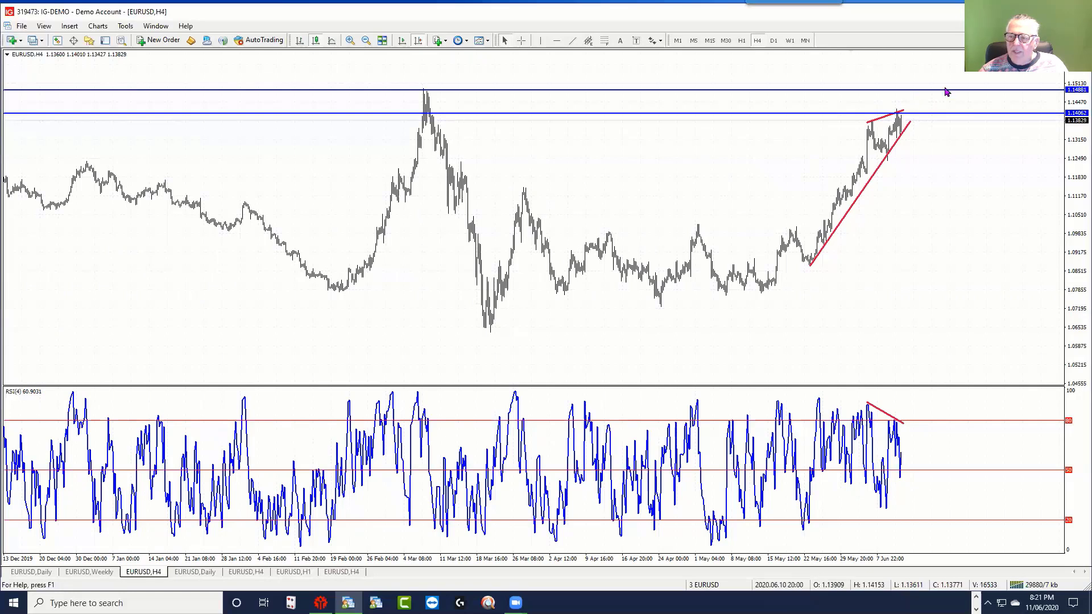
left_click(573, 40)
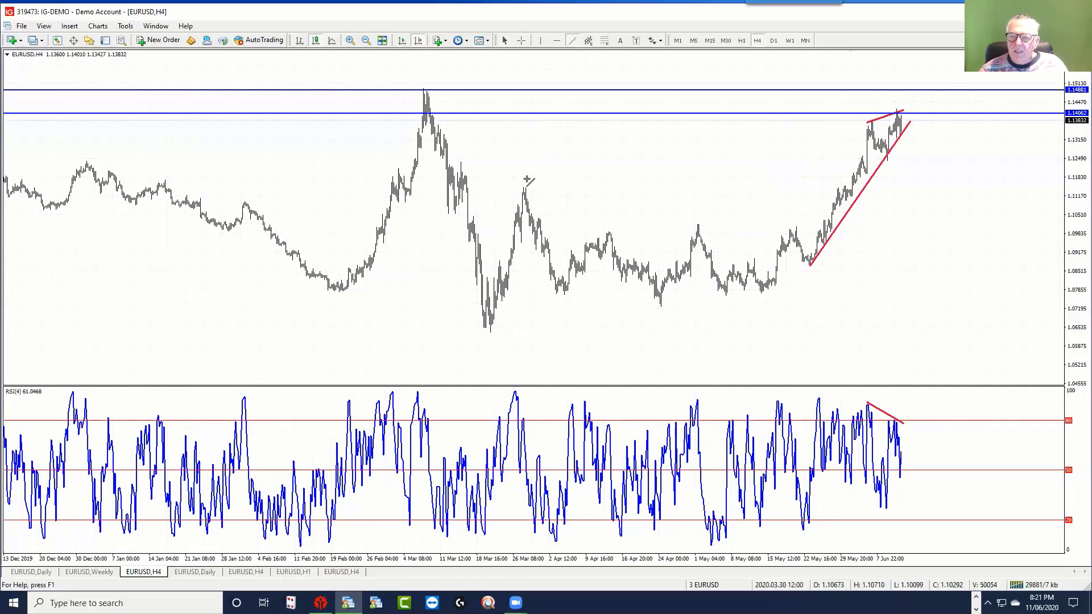
left_click_drag(524, 189, 921, 109)
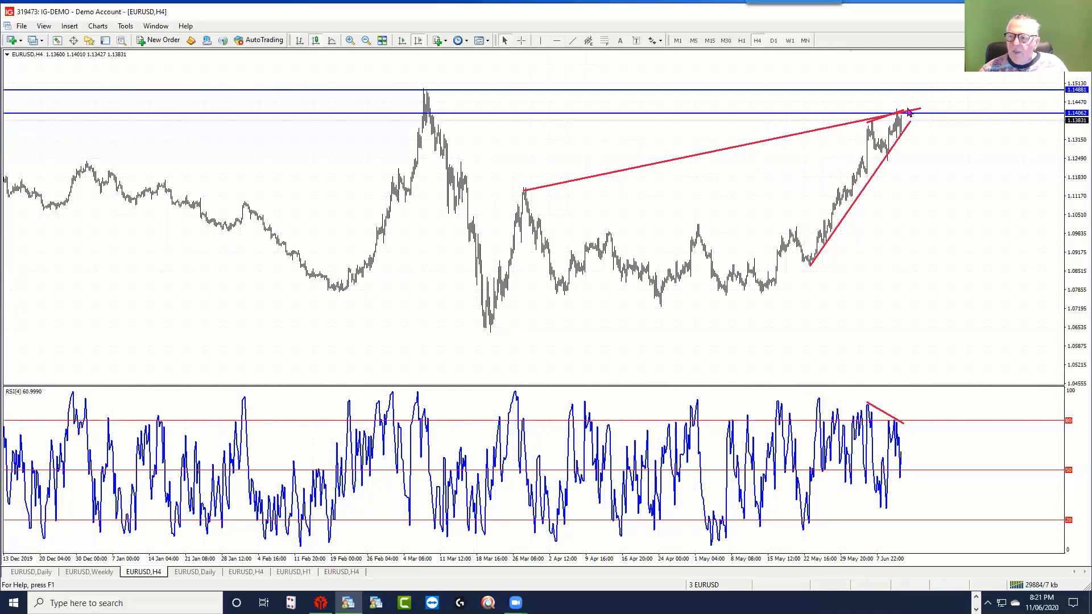
- Delete the short trendline above the June price highs on the EURUSD H4 chart and restore the multi-chart layout
double_click(873, 123)
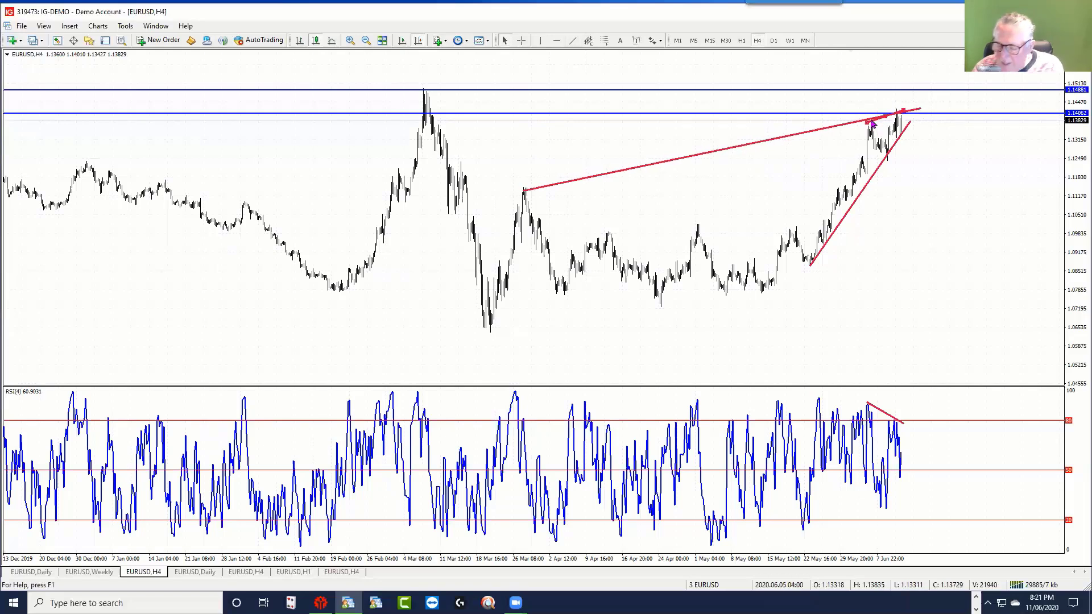
double_click(873, 122)
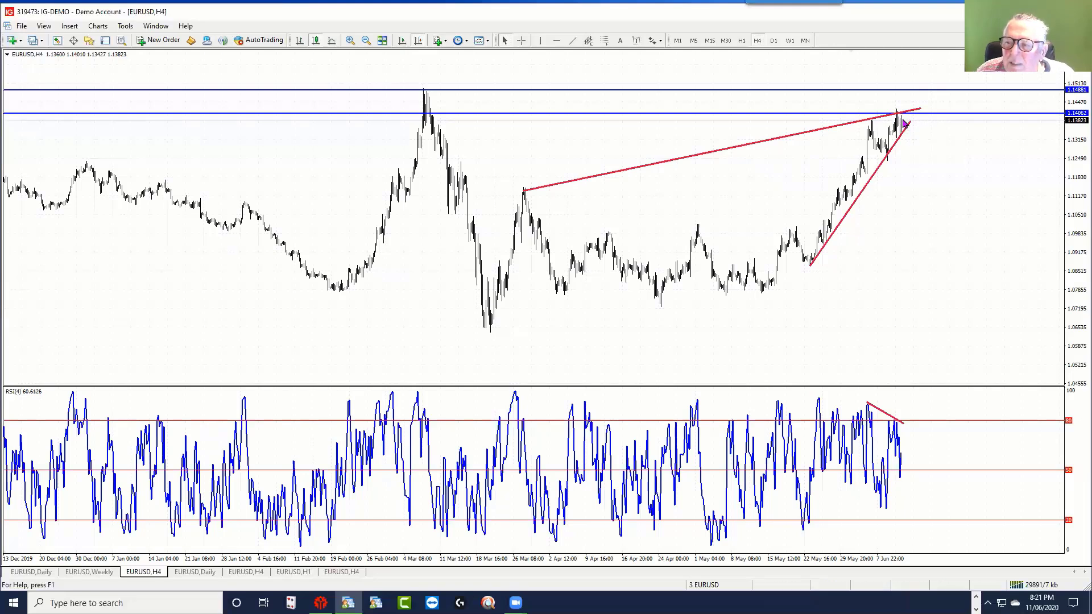
key("alt+r")
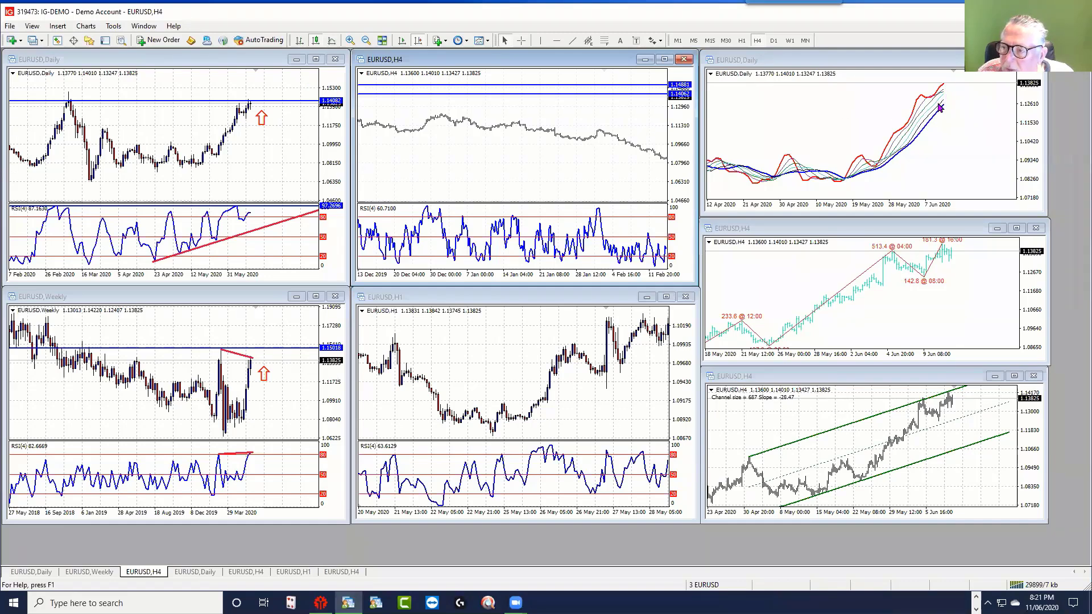
- Bring the EURUSD H1 chart forward to its latest bars
mouse_move(943, 105)
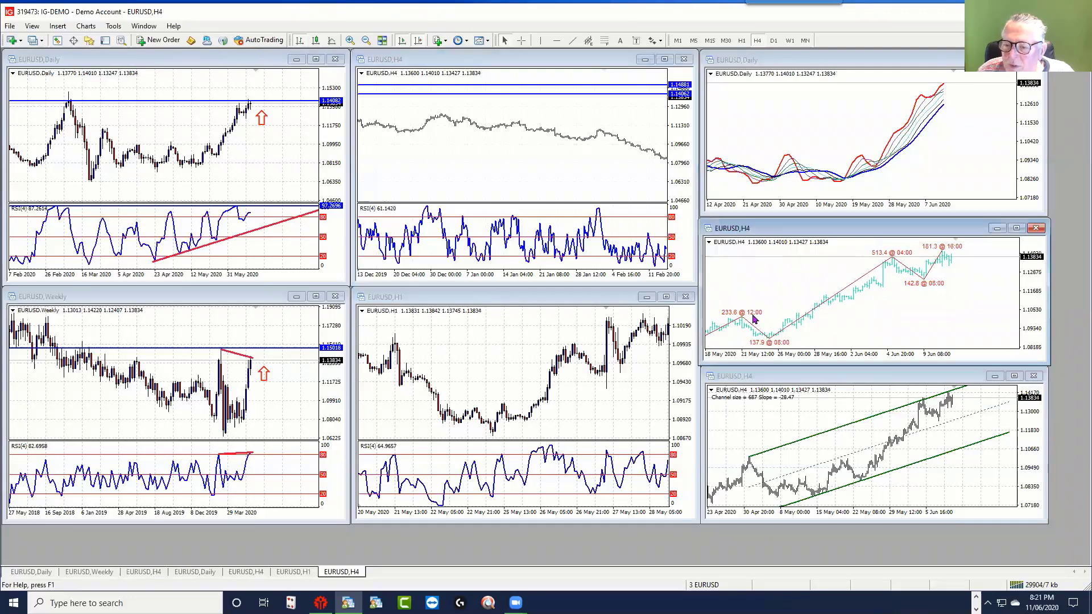
left_click(490, 342)
scroll(494, 347, "down", 10)
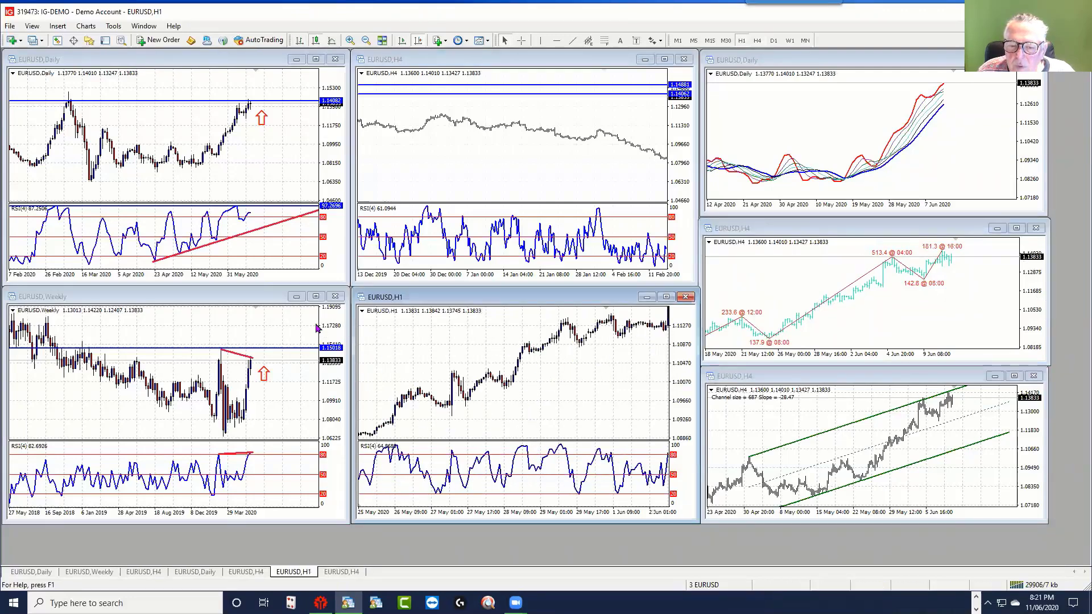
scroll(564, 407, "down", 5)
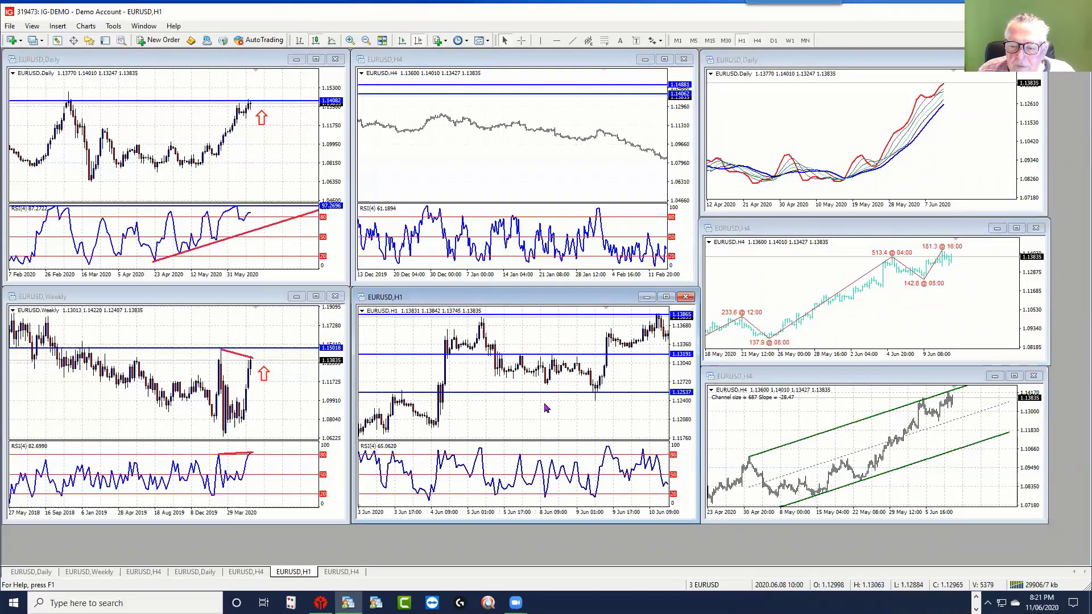
scroll(512, 408, "down", 5)
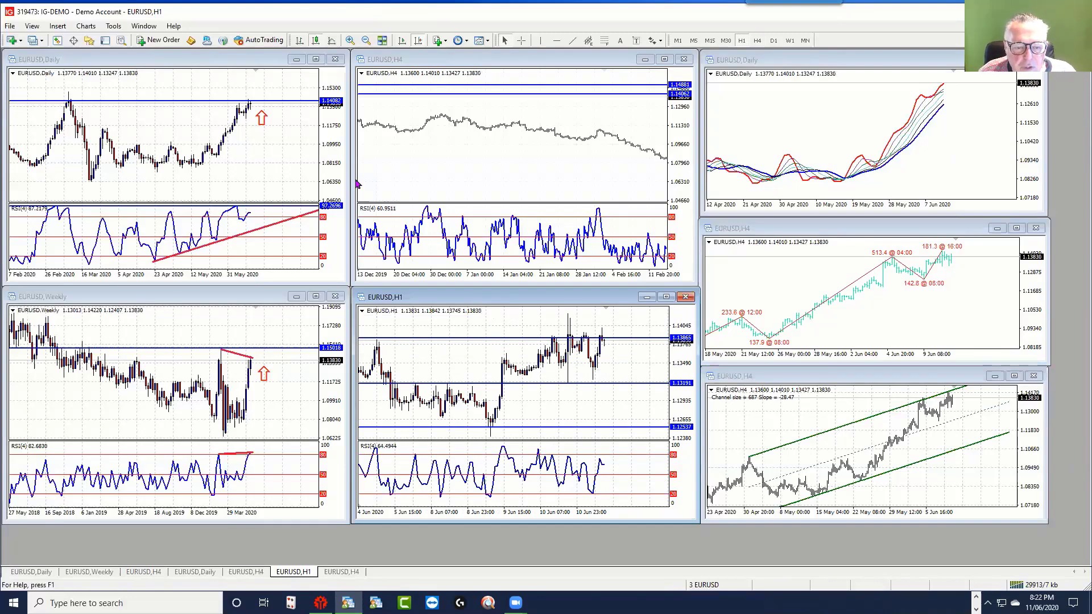
- Bring the EURUSD H4 RSI chart forward to its latest bars and stretch its price scale slightly
left_click_drag(554, 153, 504, 91)
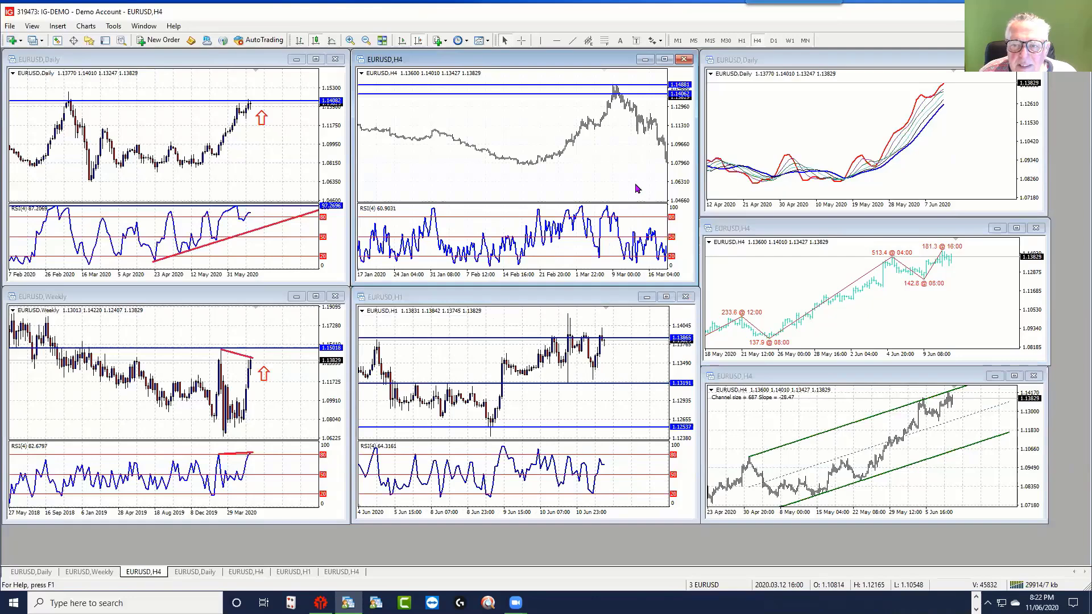
left_click(418, 40)
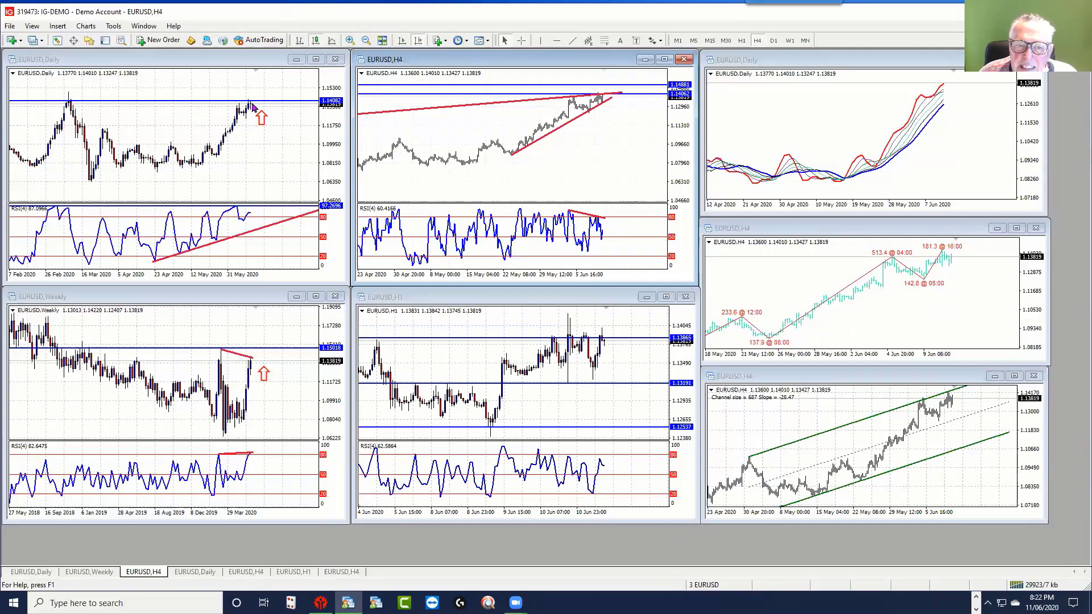
mouse_move(252, 106)
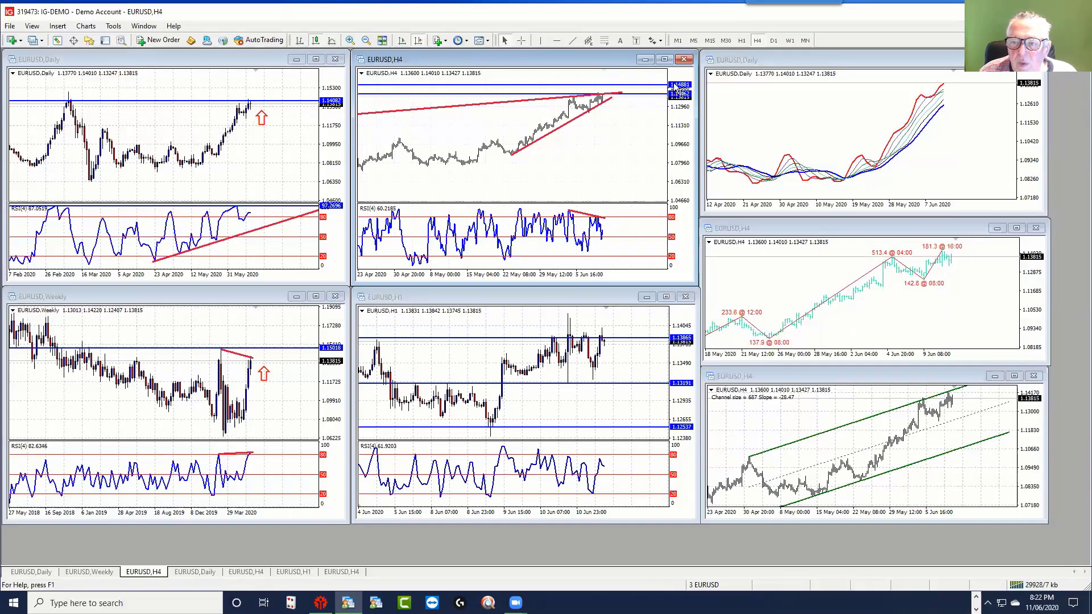
mouse_move(681, 167)
left_mouse_down()
mouse_move(687, 93)
mouse_move(686, 160)
left_mouse_up()
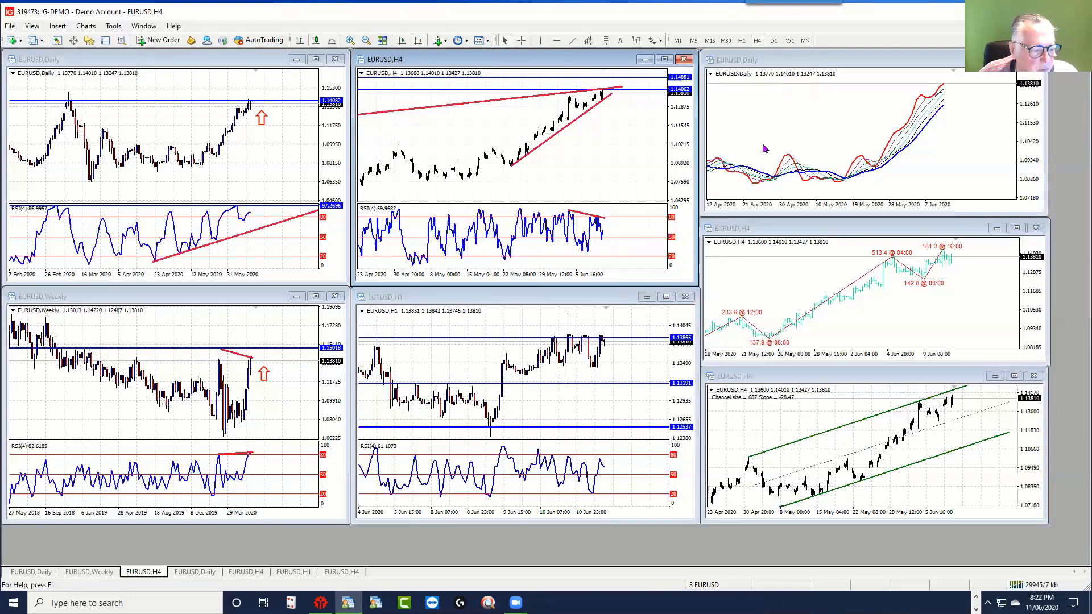
- Switch the EURUSD Daily moving-average chart to the H4 timeframe
left_click(790, 126)
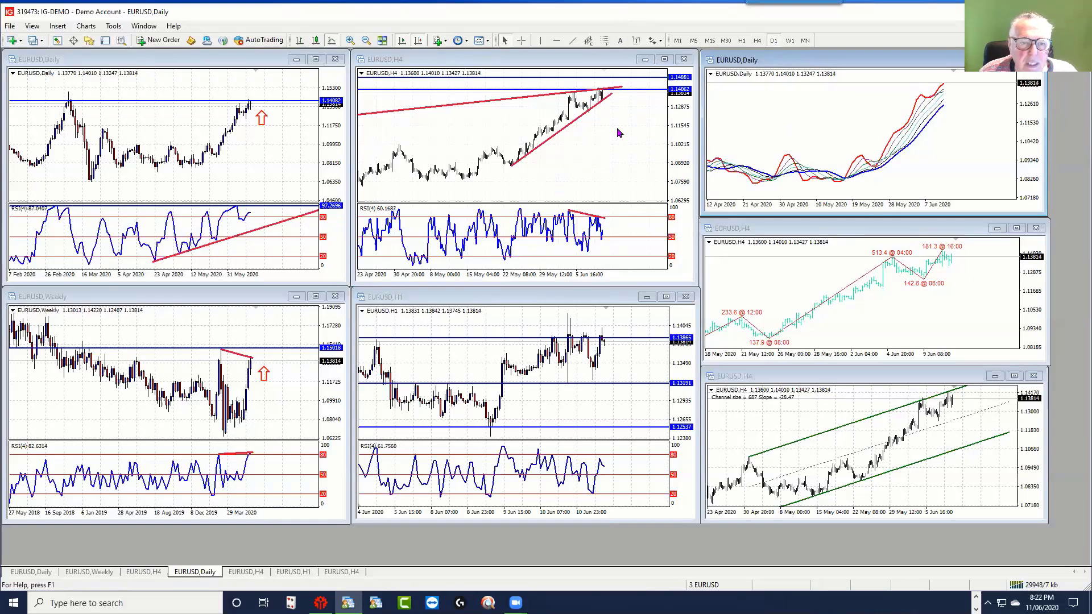
left_click(757, 41)
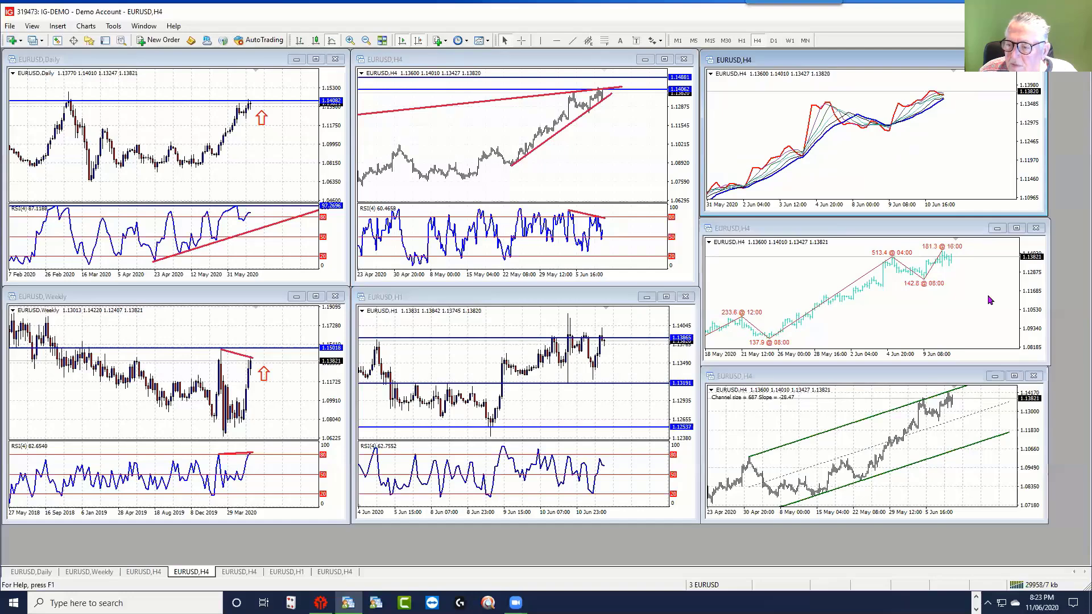
- Examine the latest June swings on the maximized EURUSD H4 zigzag chart and restore the multi-chart layout
left_click(1017, 229)
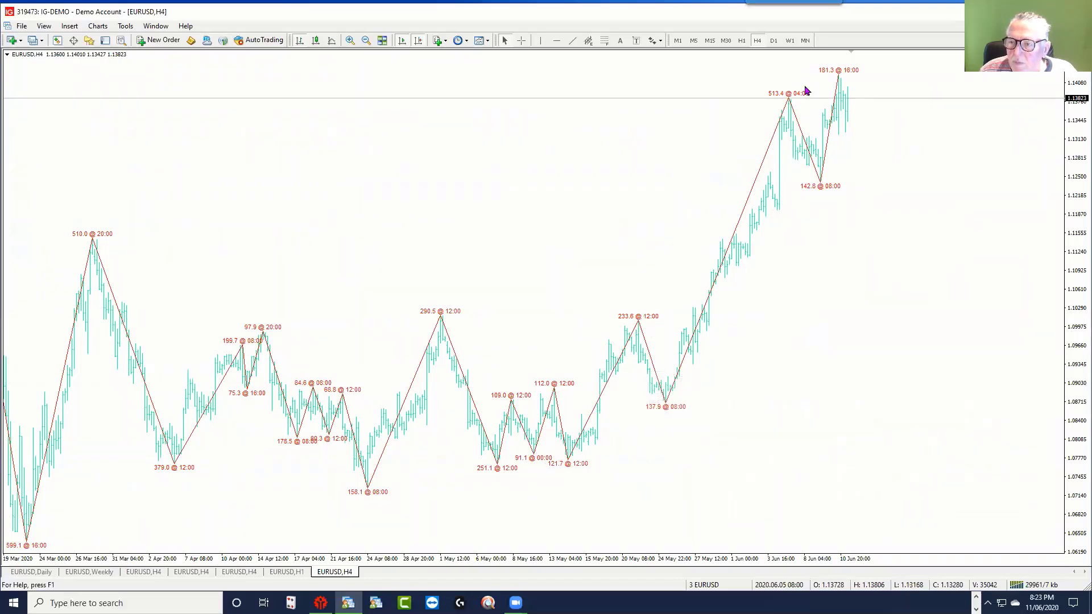
mouse_move(840, 83)
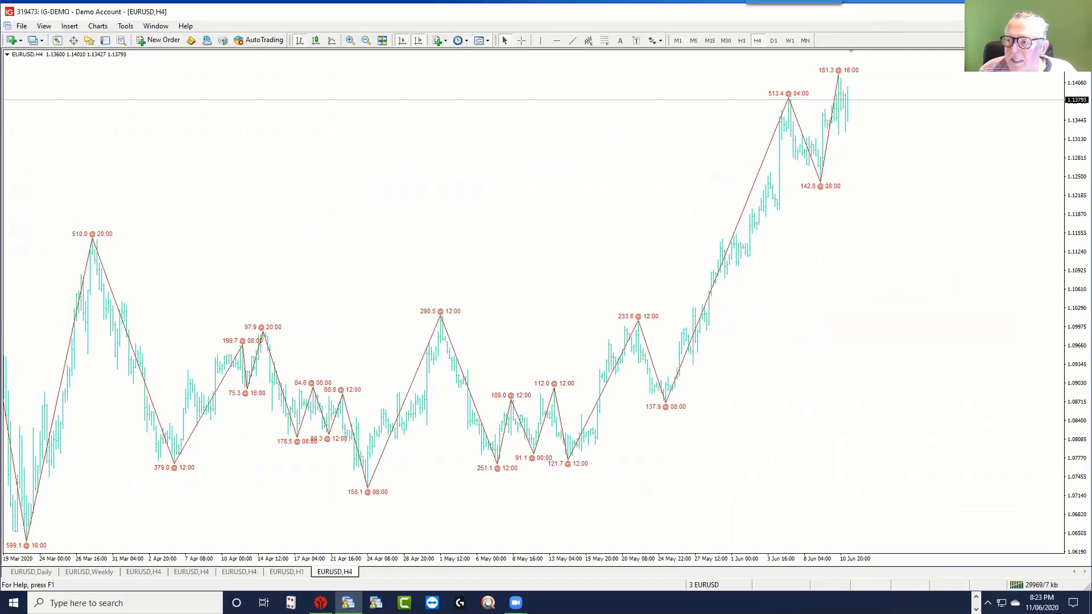
left_click(1069, 26)
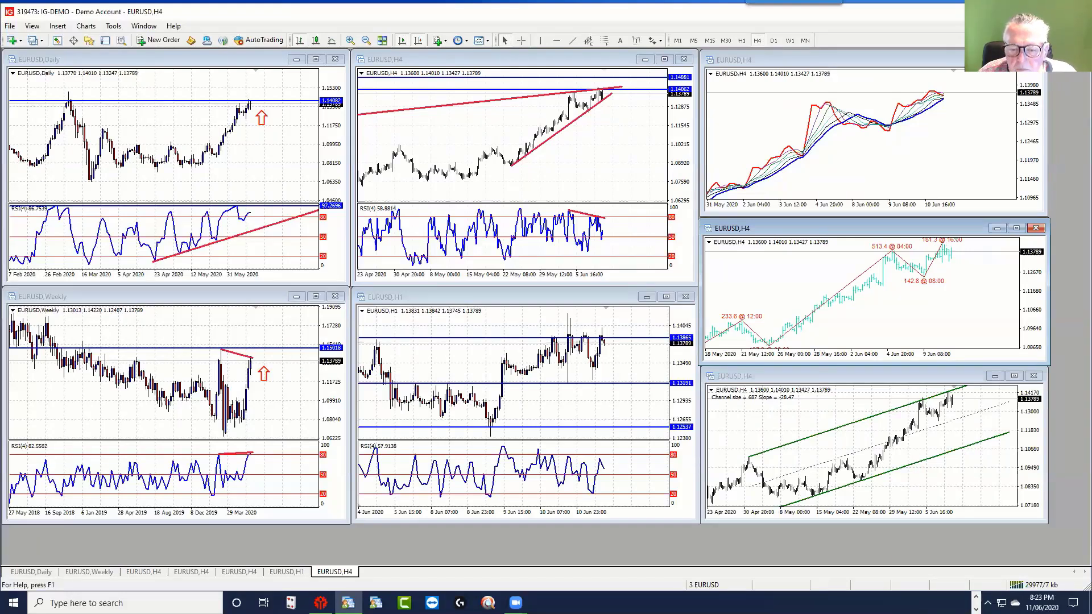
- On the EURUSD H1 chart, draw a rising trendline under the 4 June and 9 June lows, extending beyond the latest bar
double_click(657, 296)
scroll(506, 188, "down", 10)
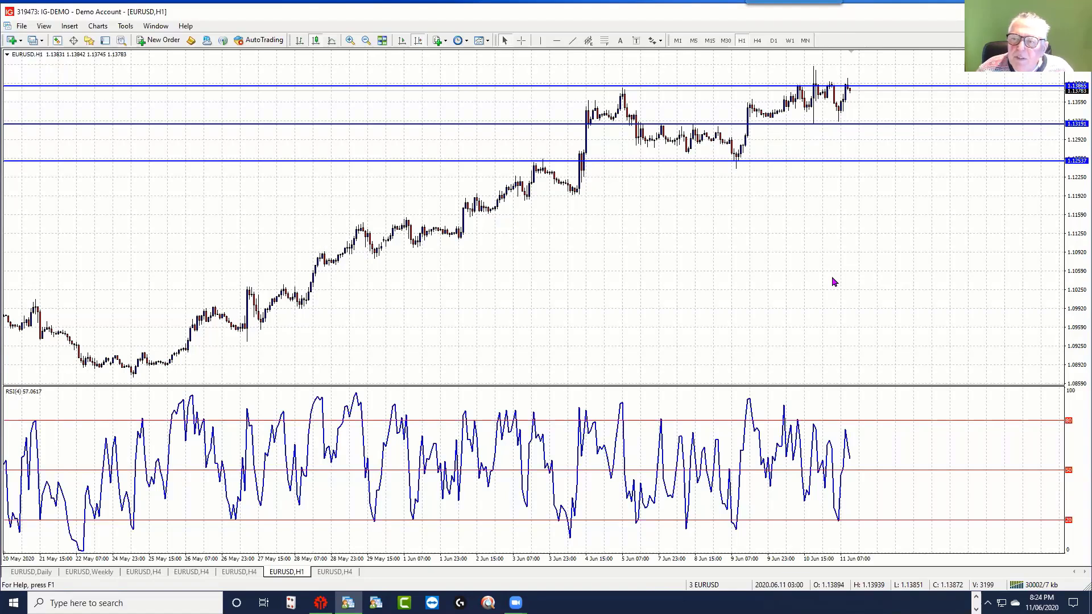
left_click(572, 42)
mouse_move(578, 195)
left_mouse_down()
mouse_move(860, 168)
mouse_move(995, 109)
left_mouse_up()
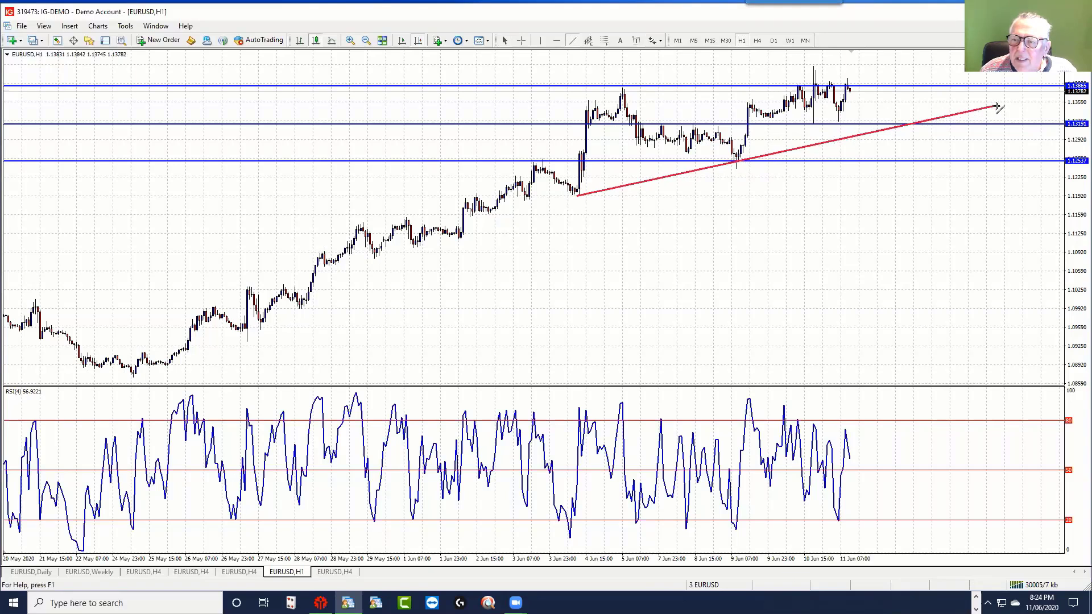
- Copy the rising EURUSD H1 trendline as a parallel line over the highs, compress the price scale to fit the channel, and restore the multi-chart layout
double_click(790, 148)
left_click_drag(790, 148, 738, 59)
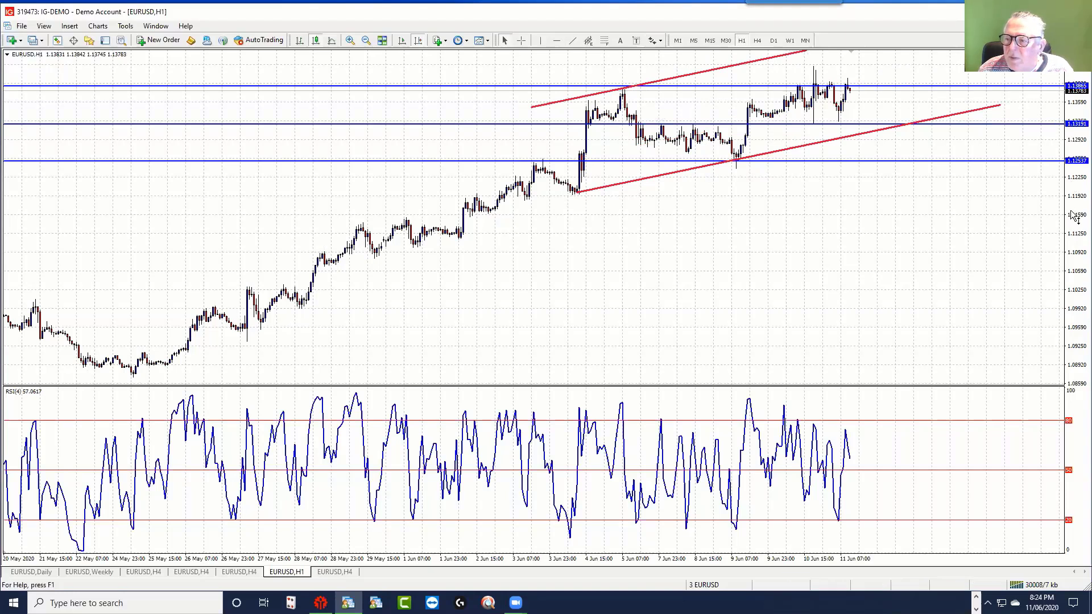
left_click_drag(1071, 215, 1069, 252)
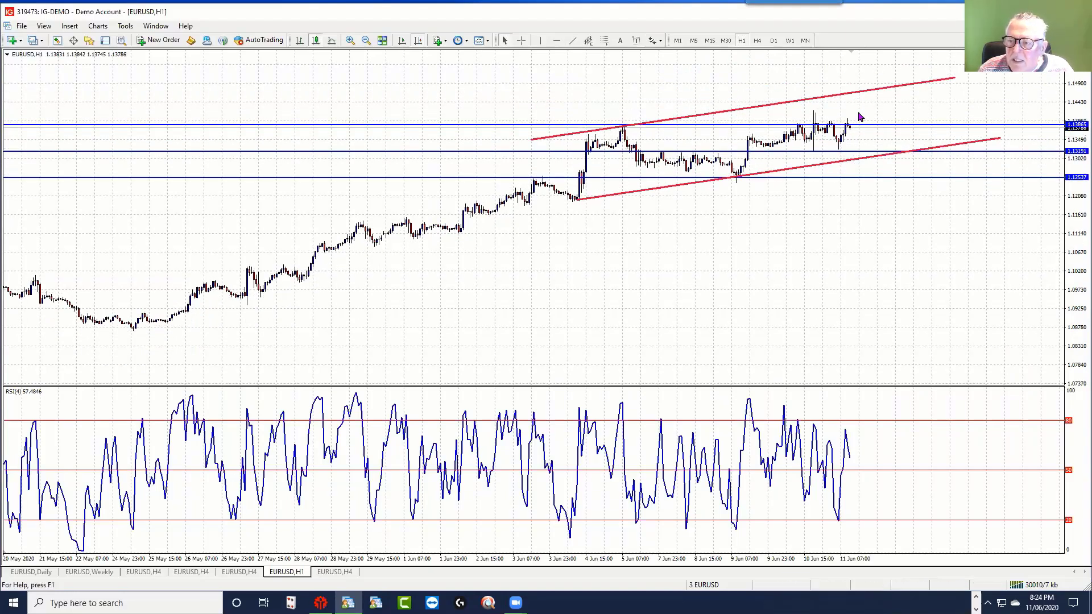
mouse_move(869, 94)
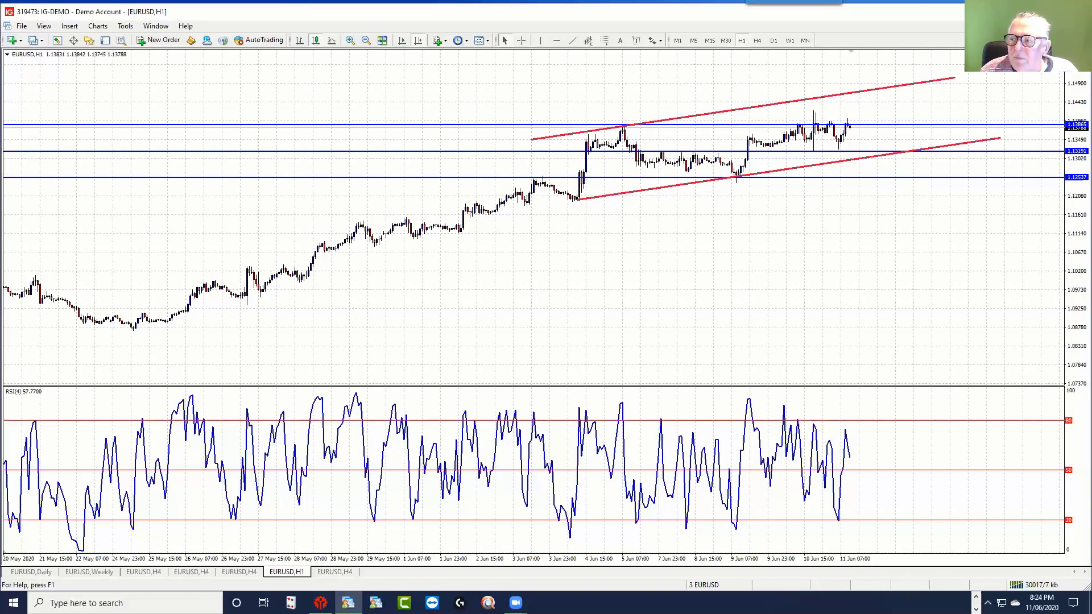
left_click(1075, 26)
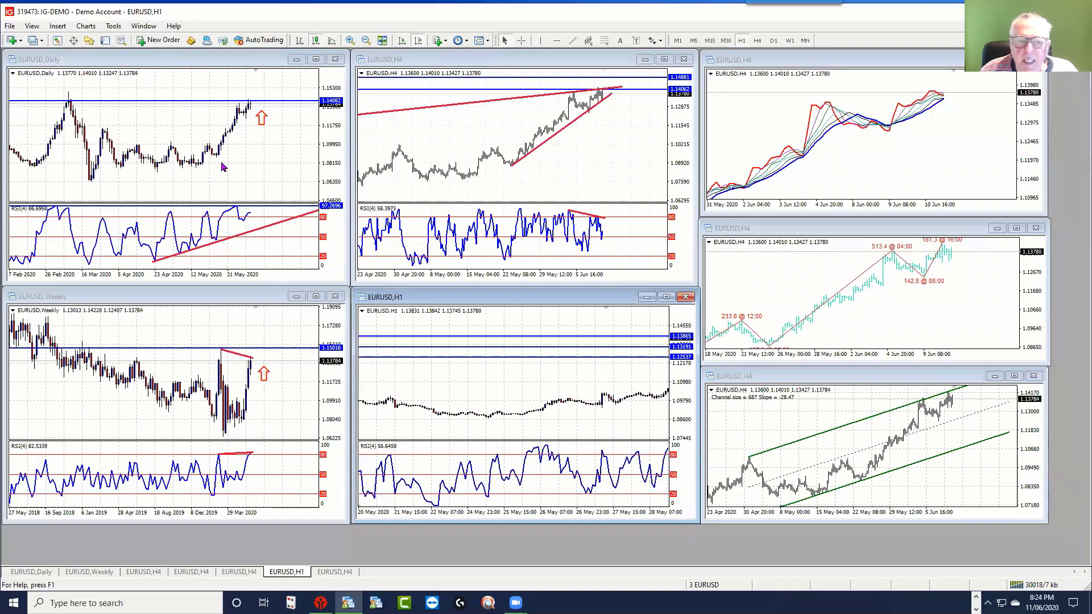
- Load the 3 GBPUSD chart profile
left_click(33, 40)
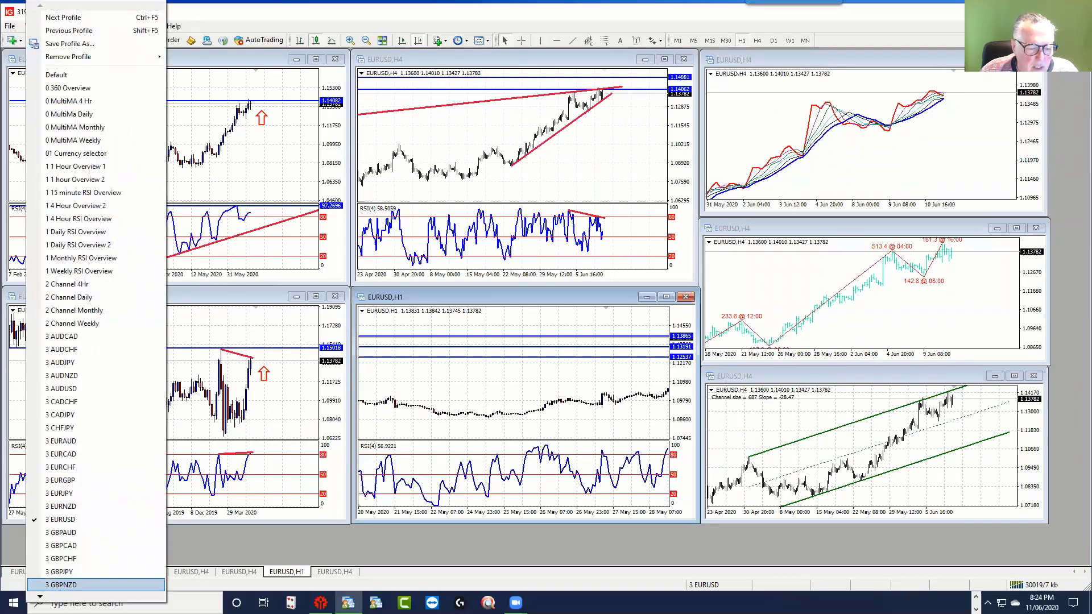
mouse_move(40, 597)
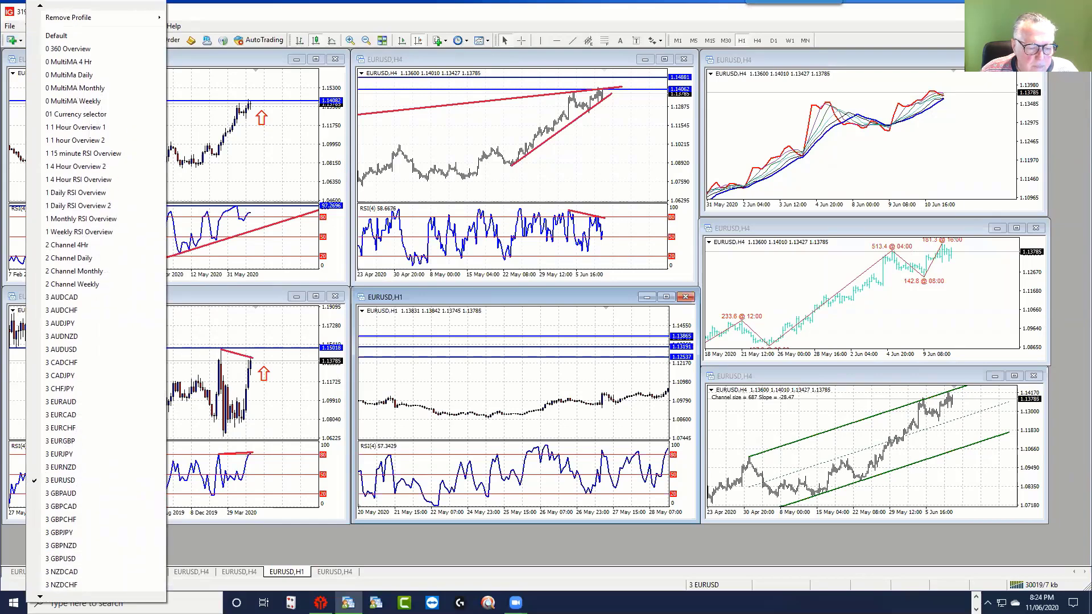
left_click(59, 559)
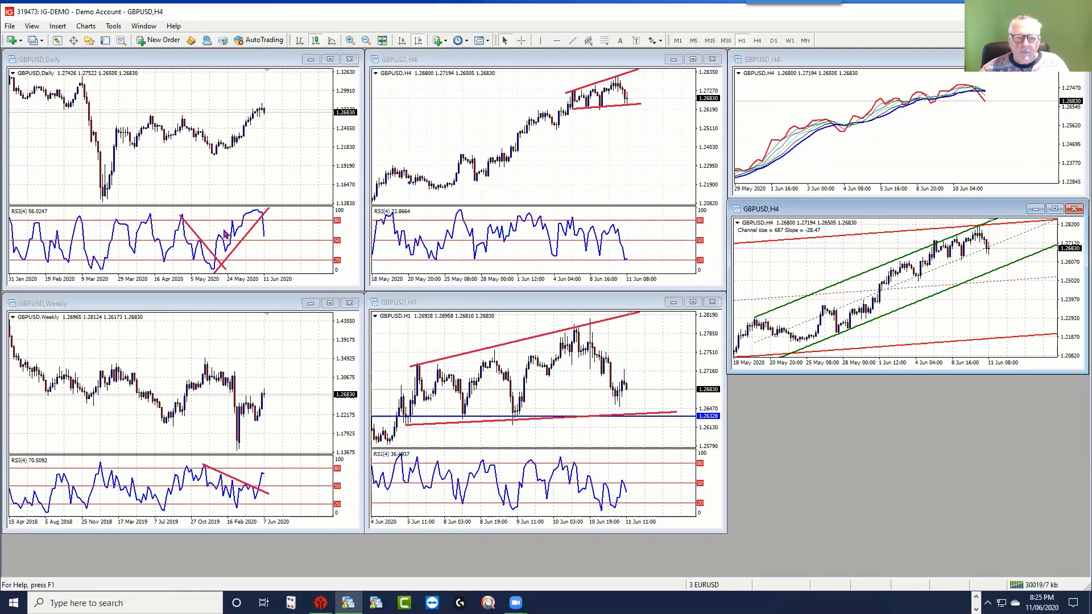
- On the maximized GBPUSD Weekly chart, draw a falling trendline from the late-2019 high across the latest June 2020 high
left_click(329, 303)
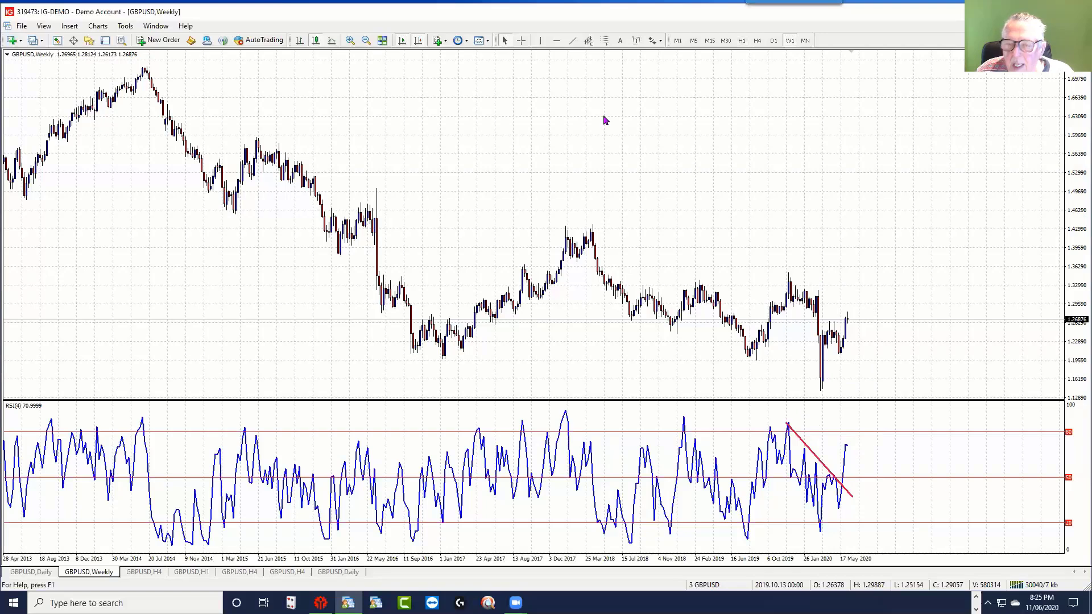
left_click(572, 40)
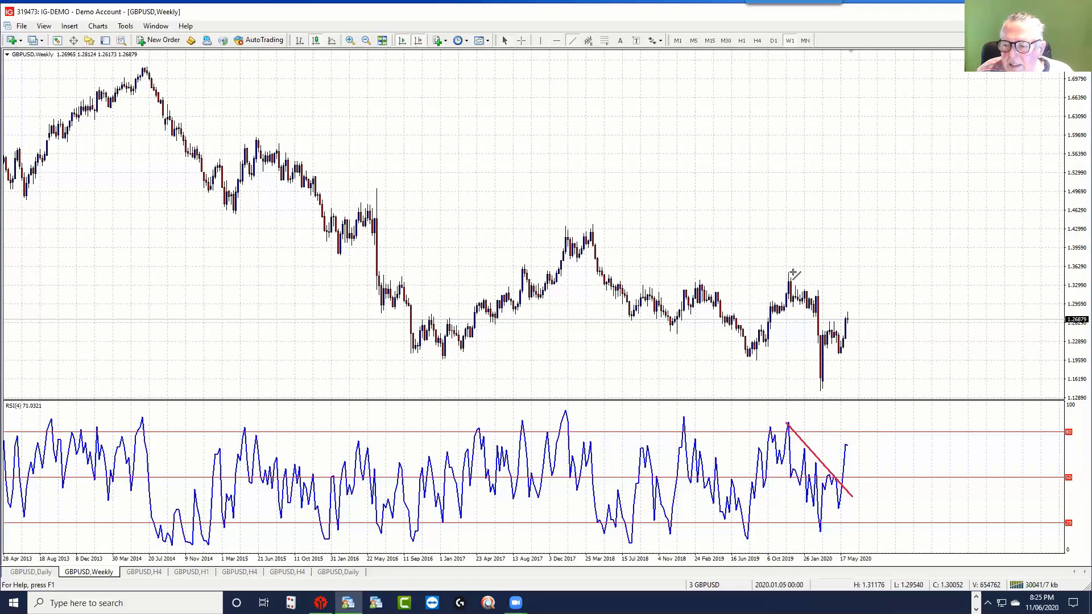
left_click_drag(787, 272, 870, 323)
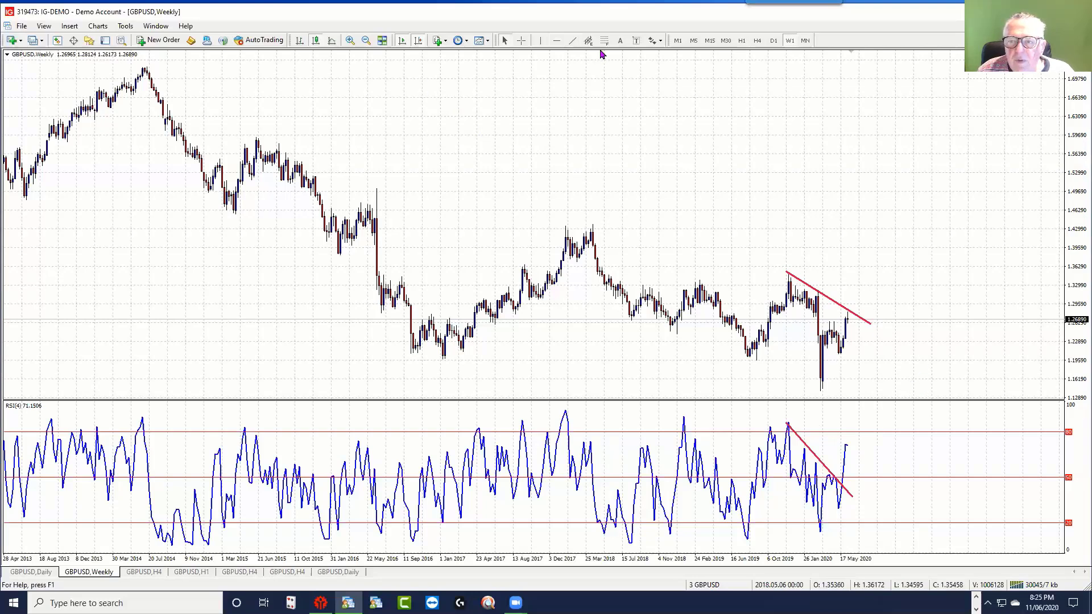
- Add a horizontal level at 1.27588 near the current price on the GBPUSD Weekly chart
left_click(557, 42)
left_click(785, 315)
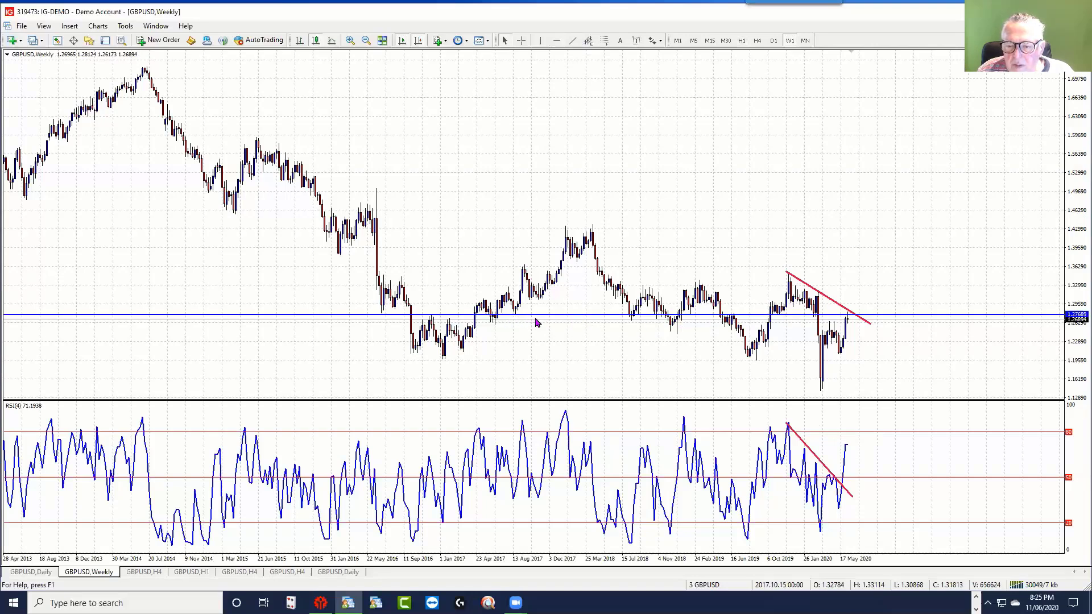
left_click_drag(538, 319, 539, 320)
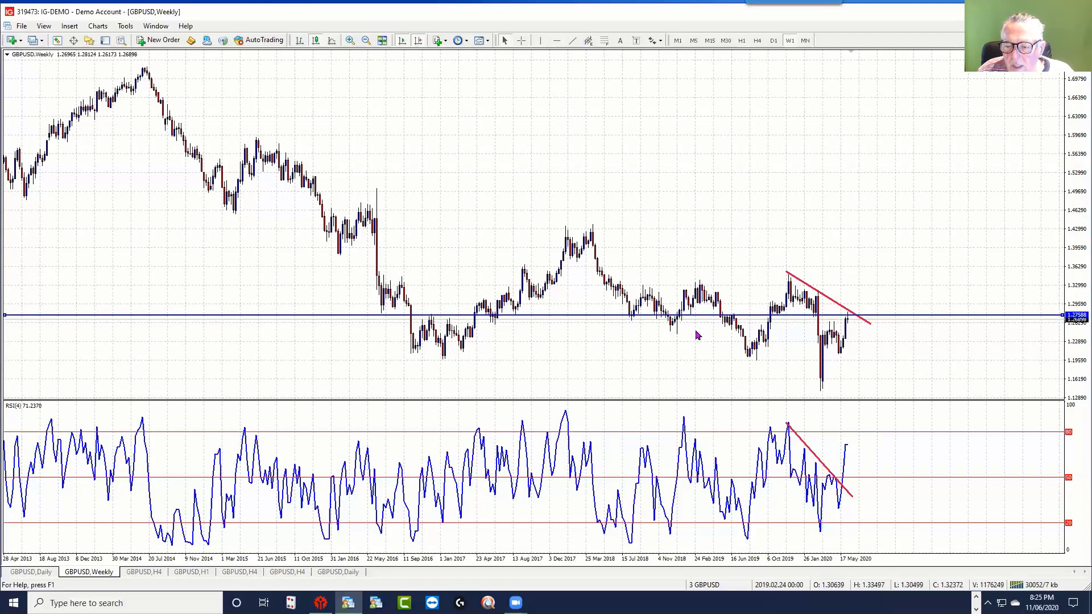
mouse_move(734, 323)
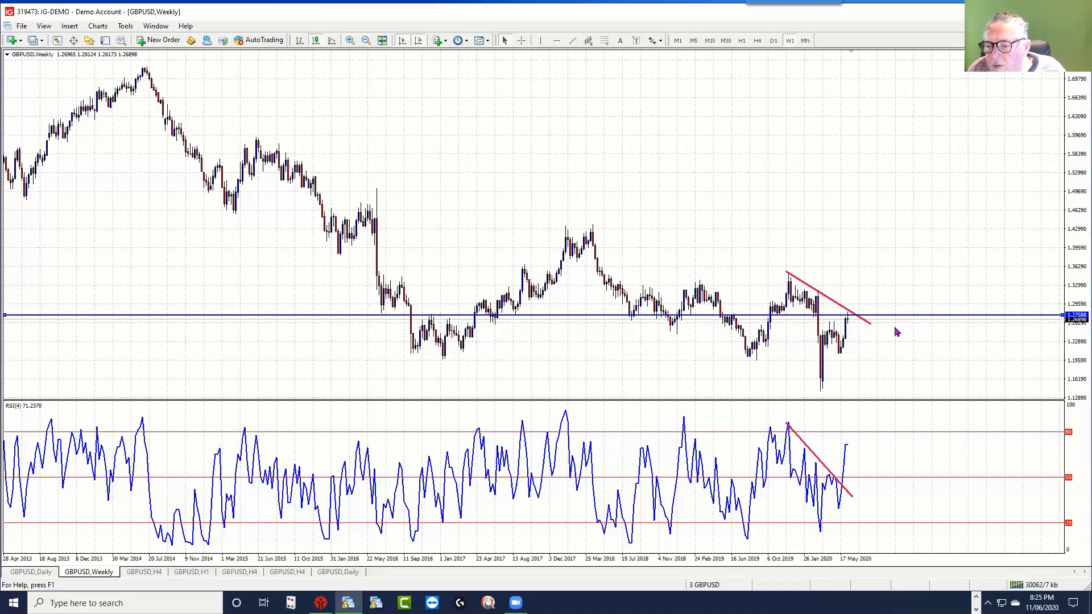
- Copy the falling GBPUSD Weekly trendline as a parallel line under the 2019 and 2020 lows, and restore the multi-chart layout
double_click(831, 302)
left_click_drag(830, 303, 790, 380)
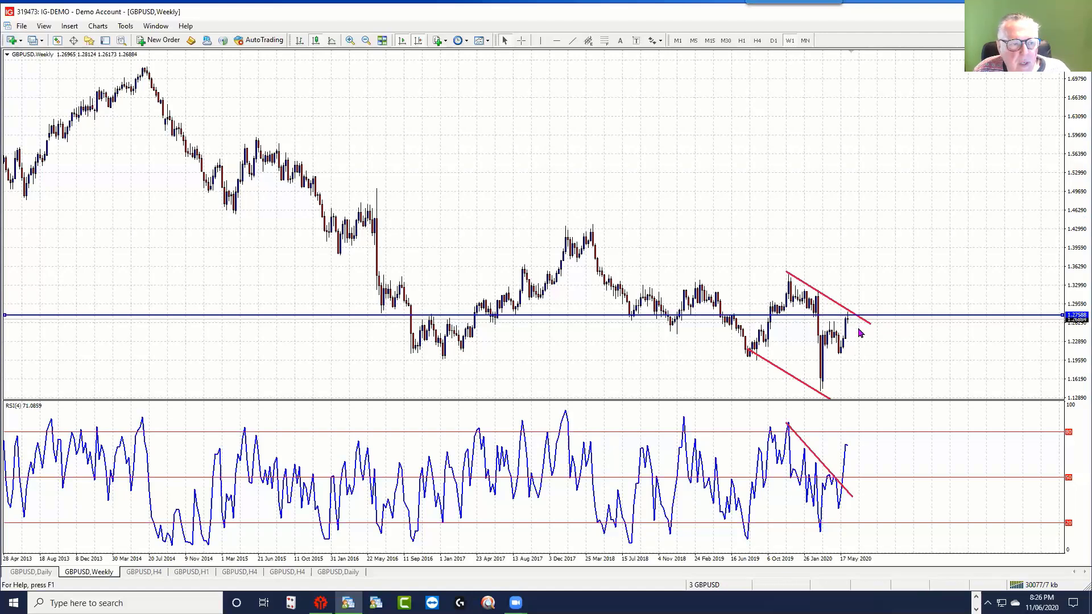
key("alt+r")
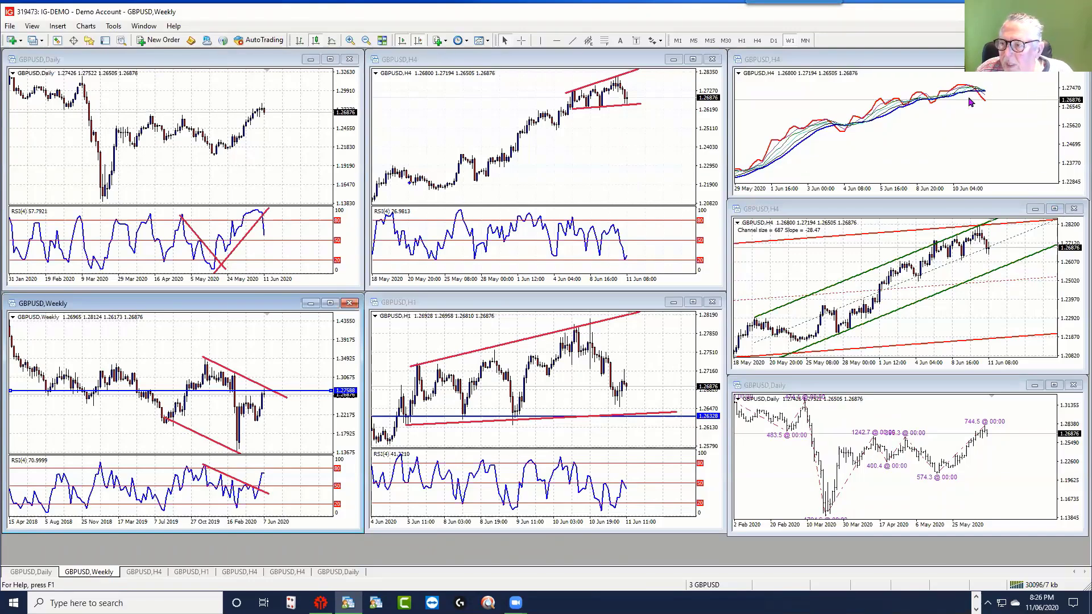
- Switch the GBPUSD H4 moving-average chart to the Daily timeframe, keeping the RSI chart with the channel on Weekly
mouse_move(961, 93)
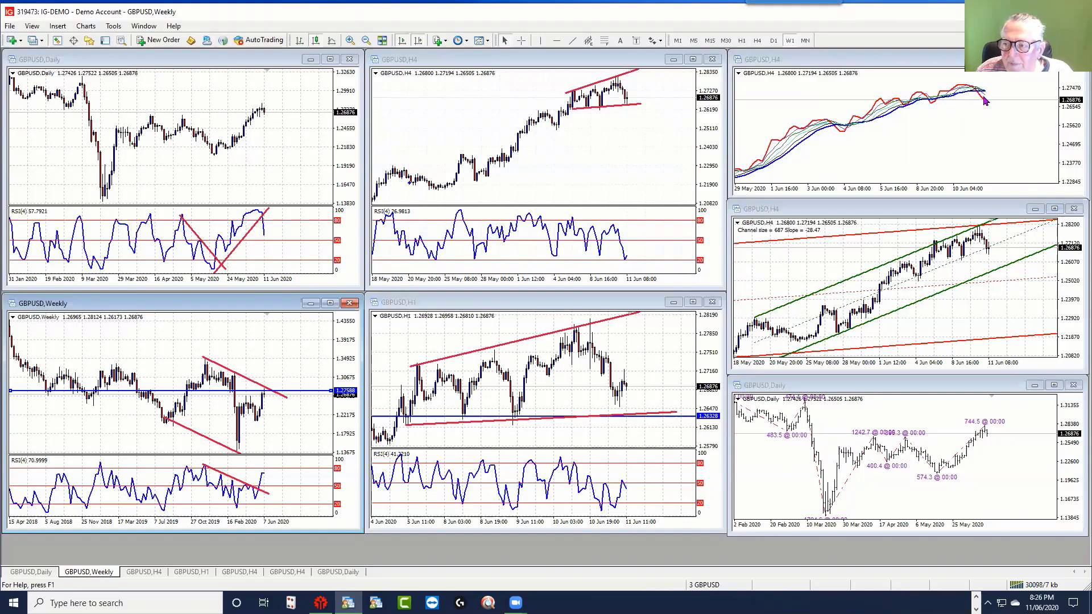
left_click(774, 41)
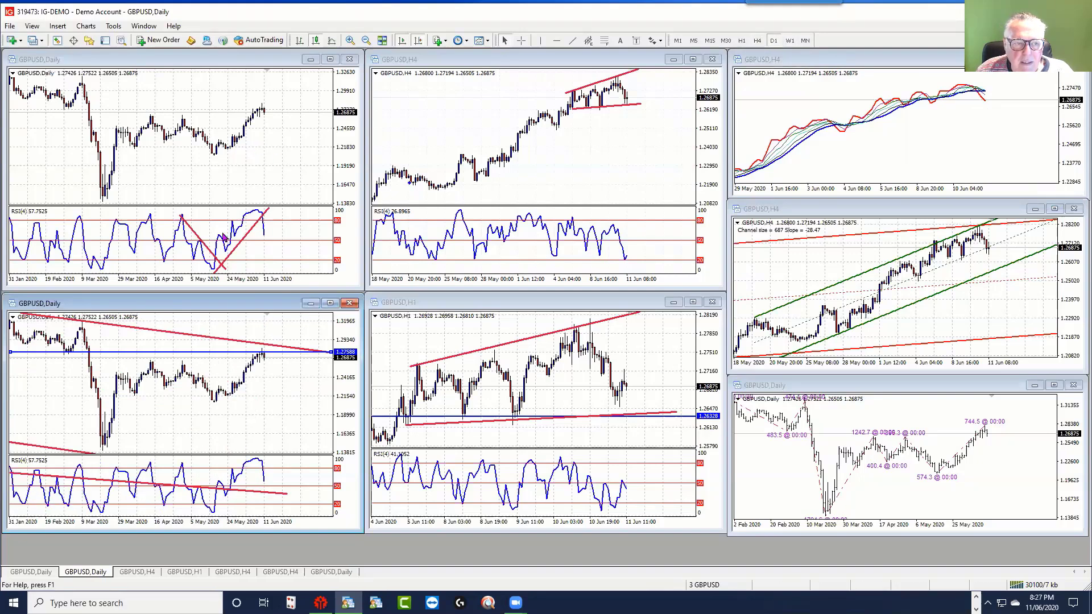
left_click(790, 40)
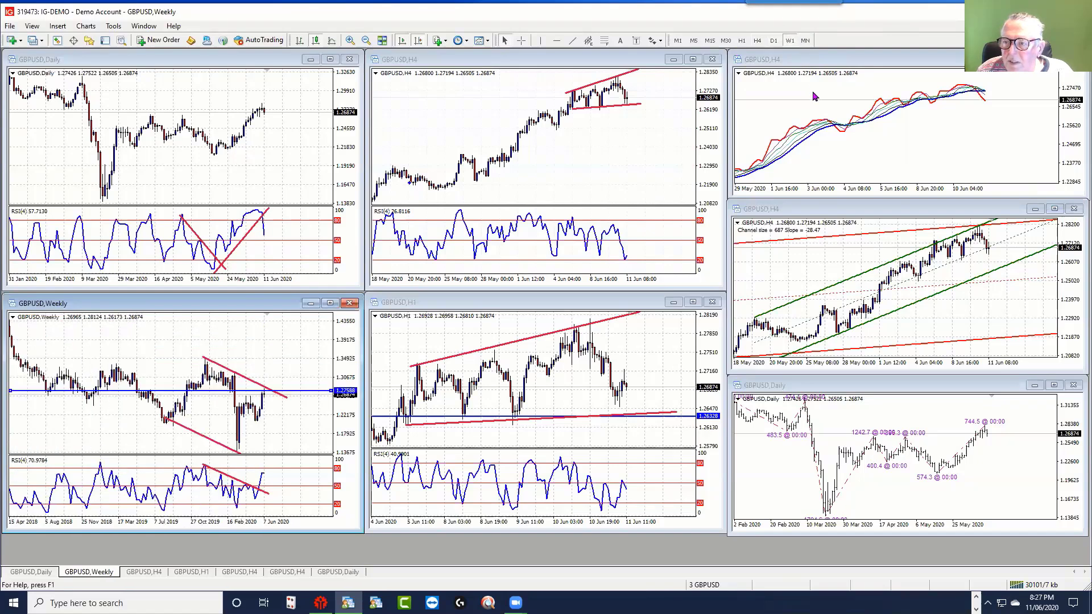
left_click(814, 97)
left_click(773, 40)
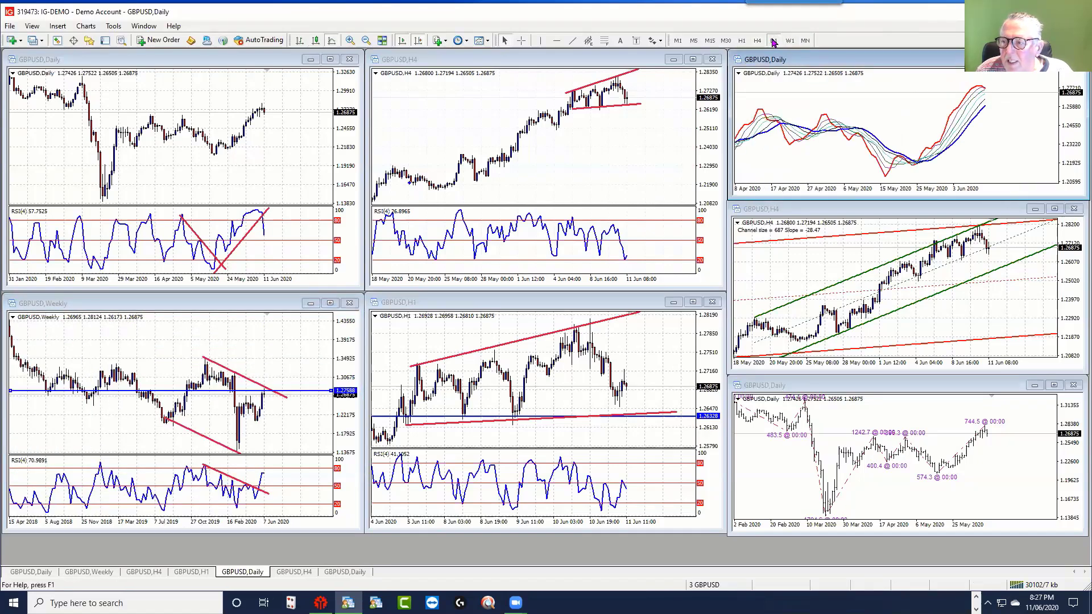
mouse_move(972, 102)
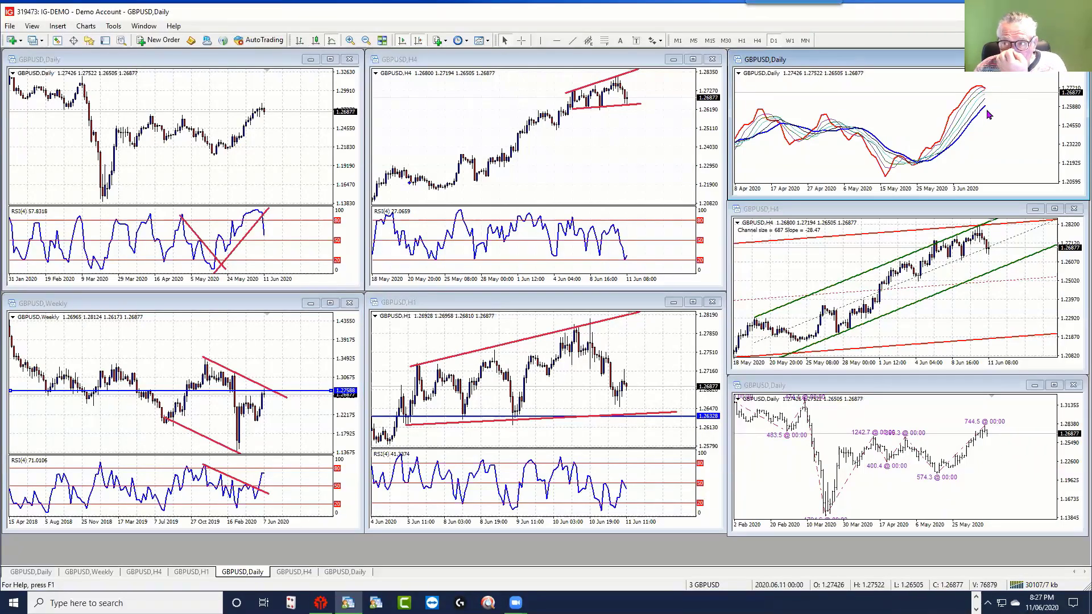
- On the maximized, enlarged GBPUSD H1 chart, draw a falling RSI trendline across the 10–11 June peaks and adjust both ends
left_click(711, 339)
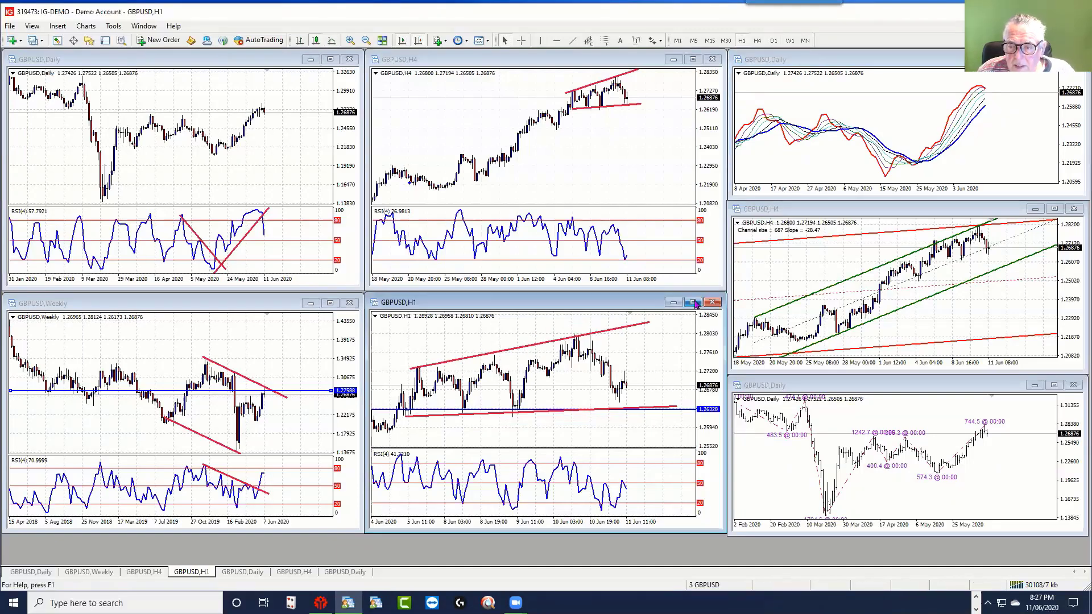
left_click(693, 302)
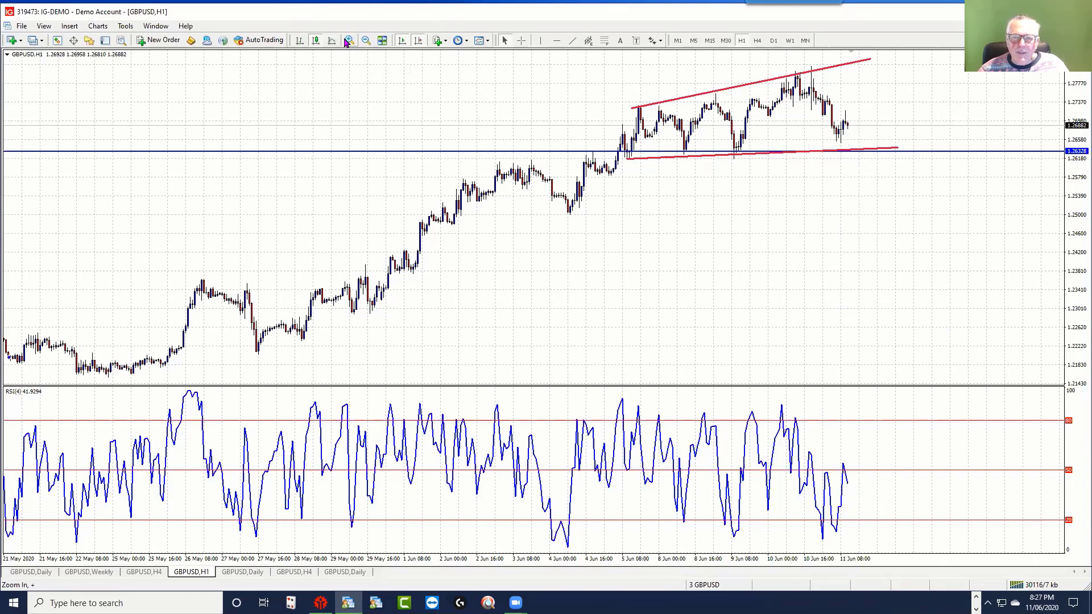
left_click(350, 40)
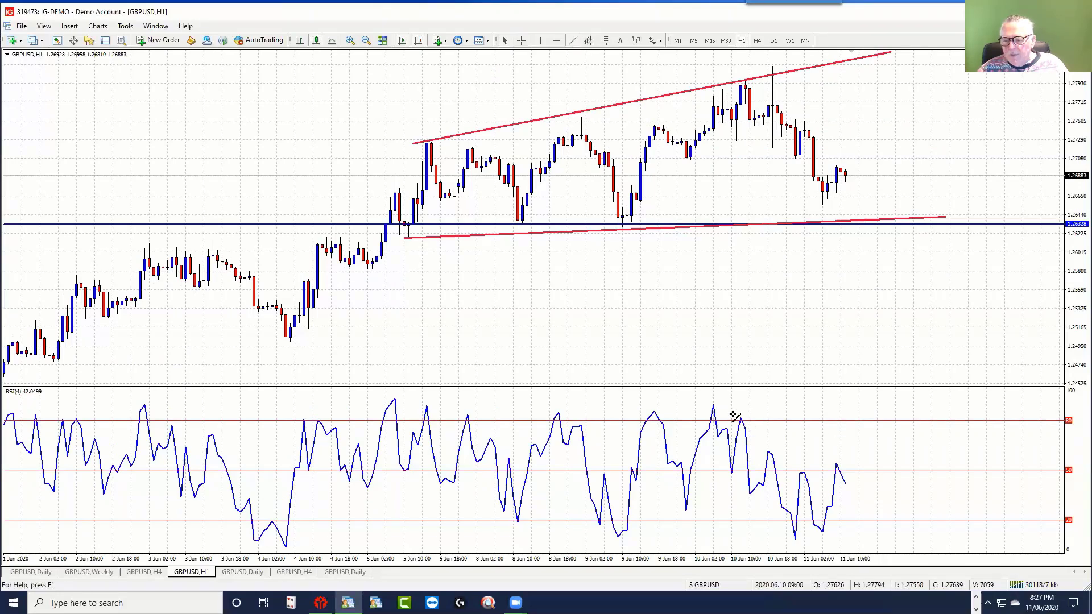
left_click_drag(732, 416, 854, 505)
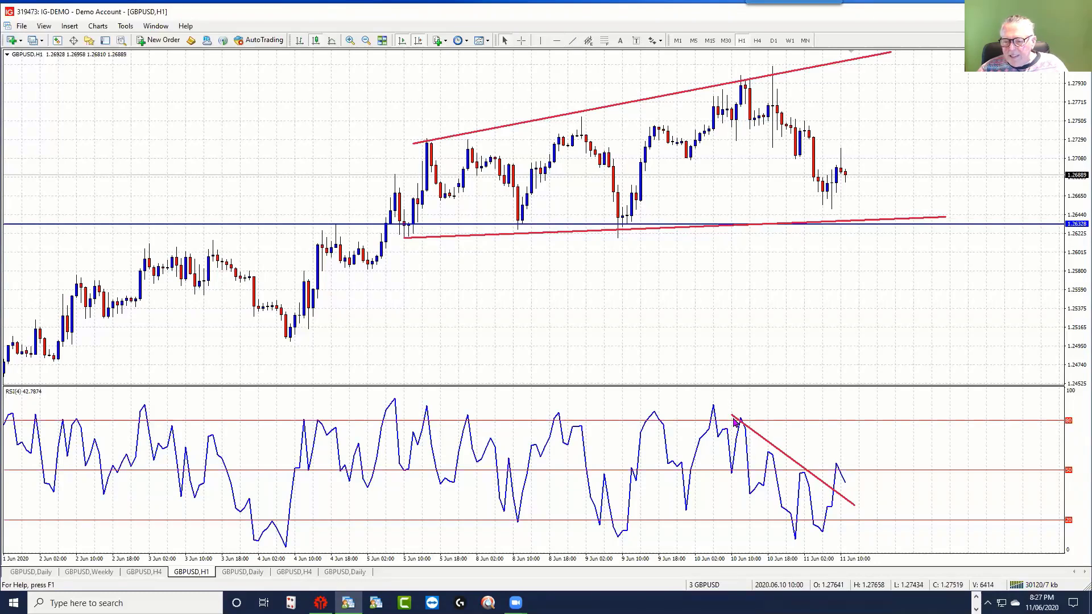
double_click(736, 420)
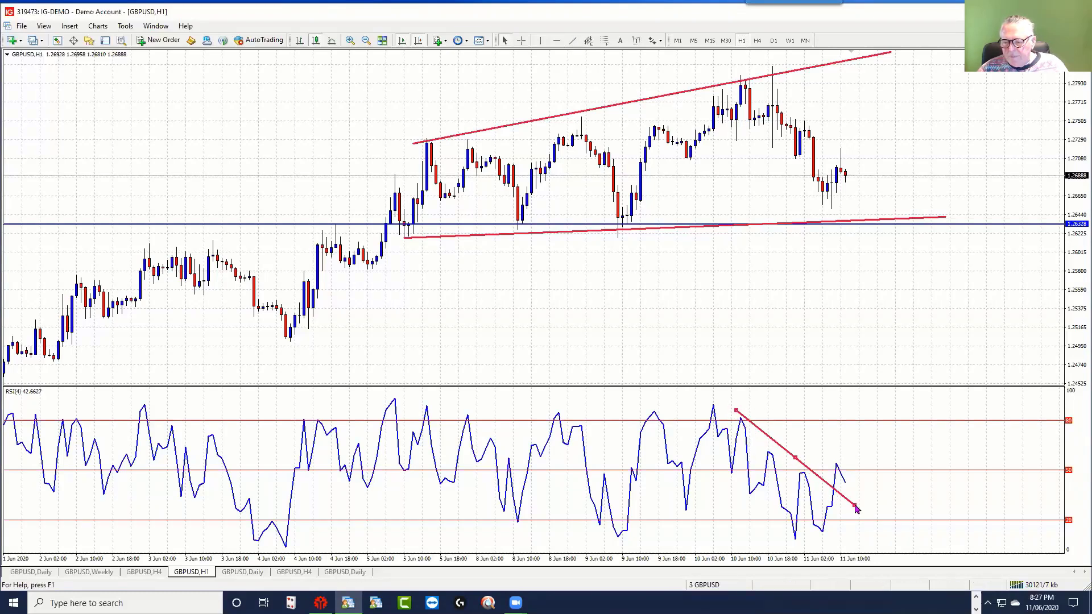
left_click_drag(854, 506, 847, 506)
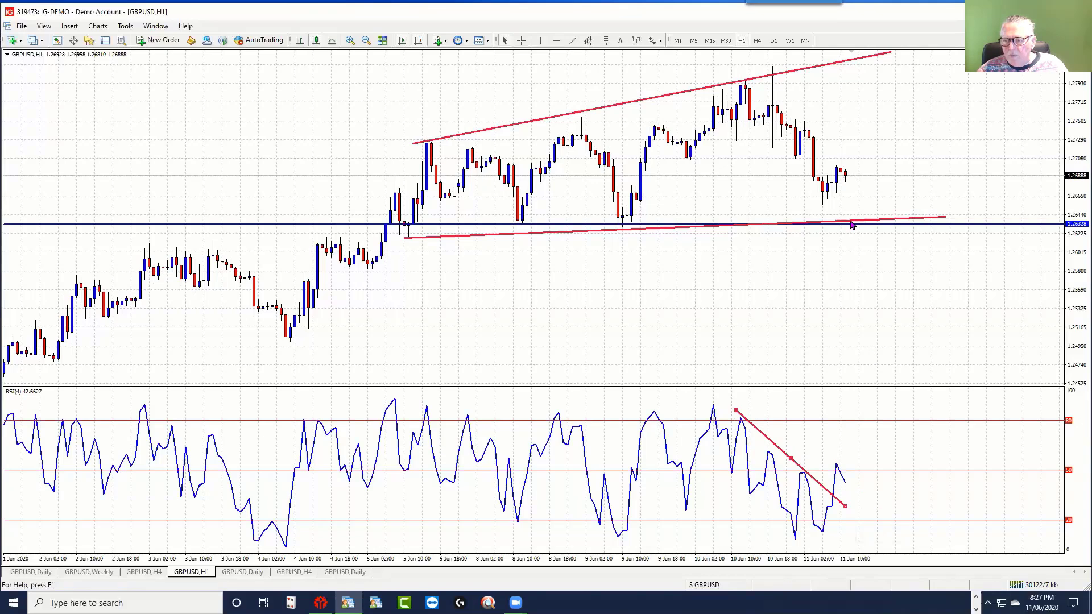
- Draw a short rising trendline under the two latest RSI lows on the GBPUSD H1 chart
left_click(572, 40)
left_click_drag(787, 547, 841, 531)
double_click(844, 506)
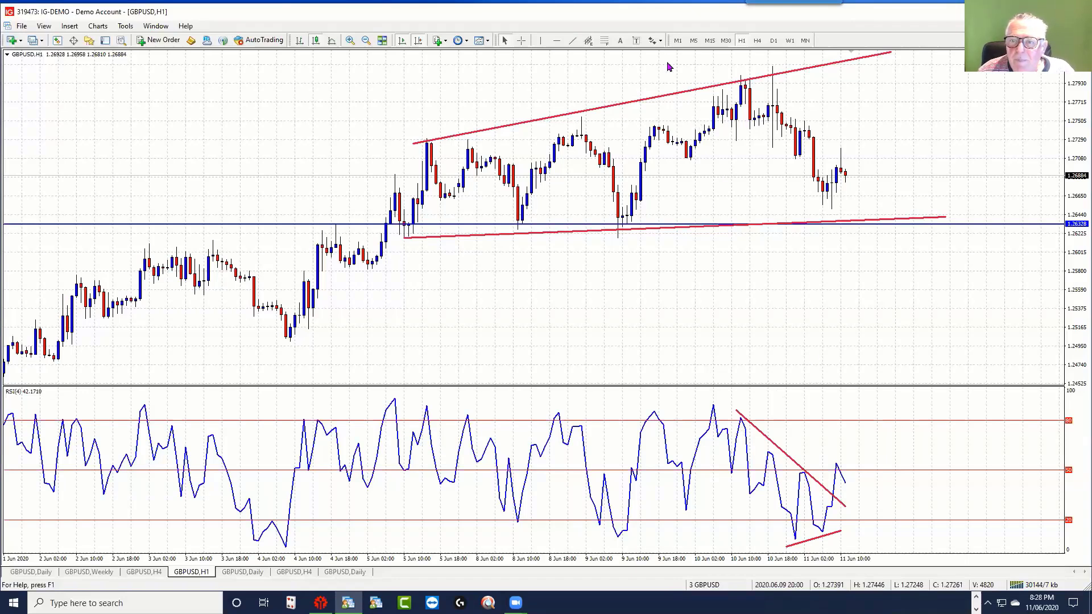
- Place a down arrow just after the latest candle on the GBPUSD H1 chart and restore the multi-chart layout
left_click(654, 43)
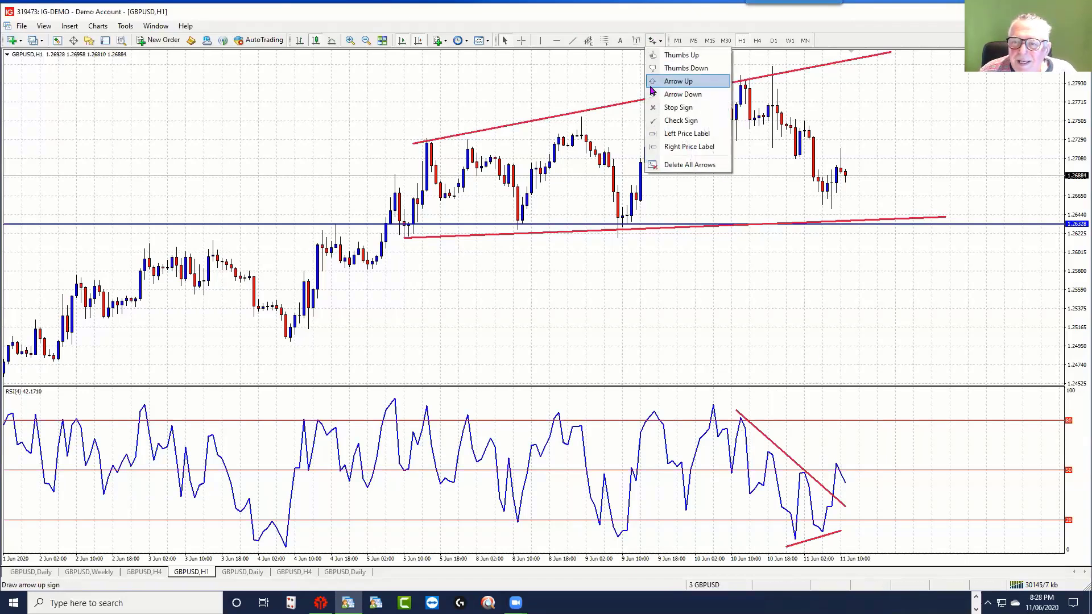
left_click(671, 92)
left_click(868, 158)
left_click(1071, 26)
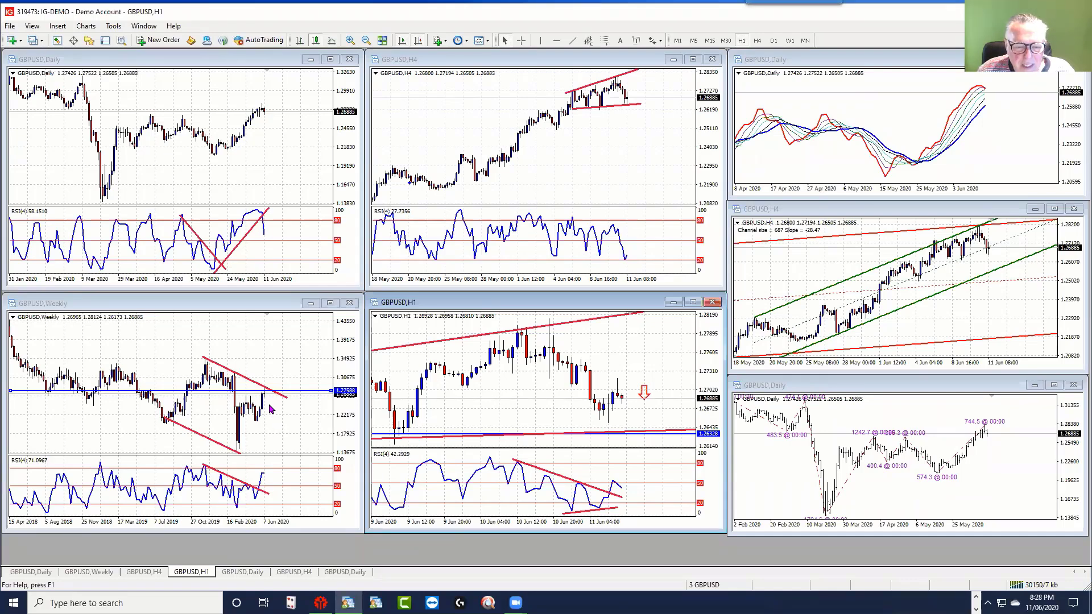
- Place a down arrow just after the latest candle on the GBPUSD Weekly chart, beneath the falling trendline
left_click(654, 41)
key("Escape")
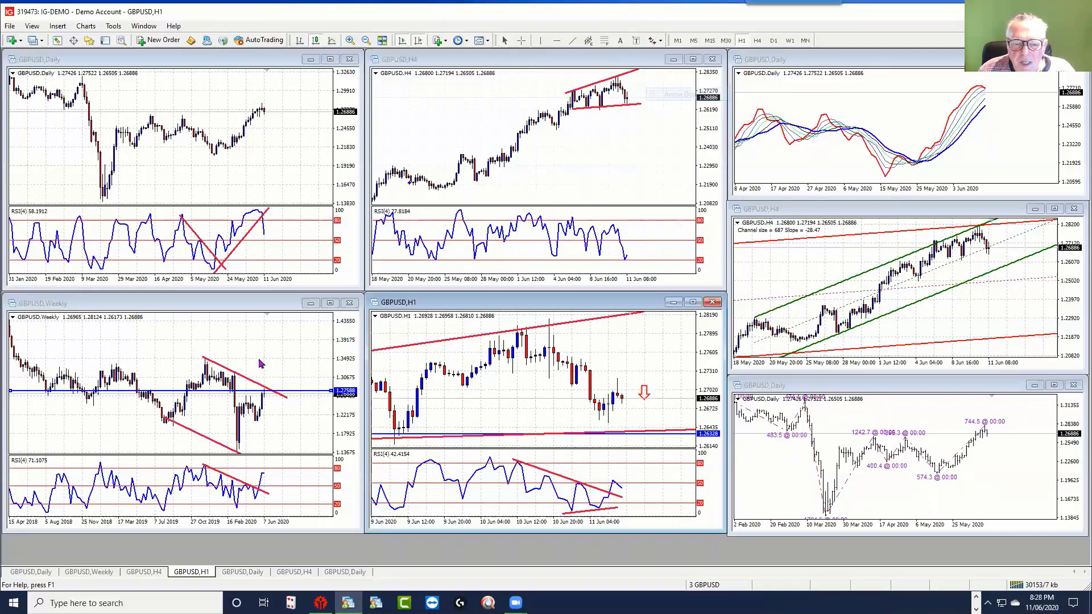
left_click(276, 370)
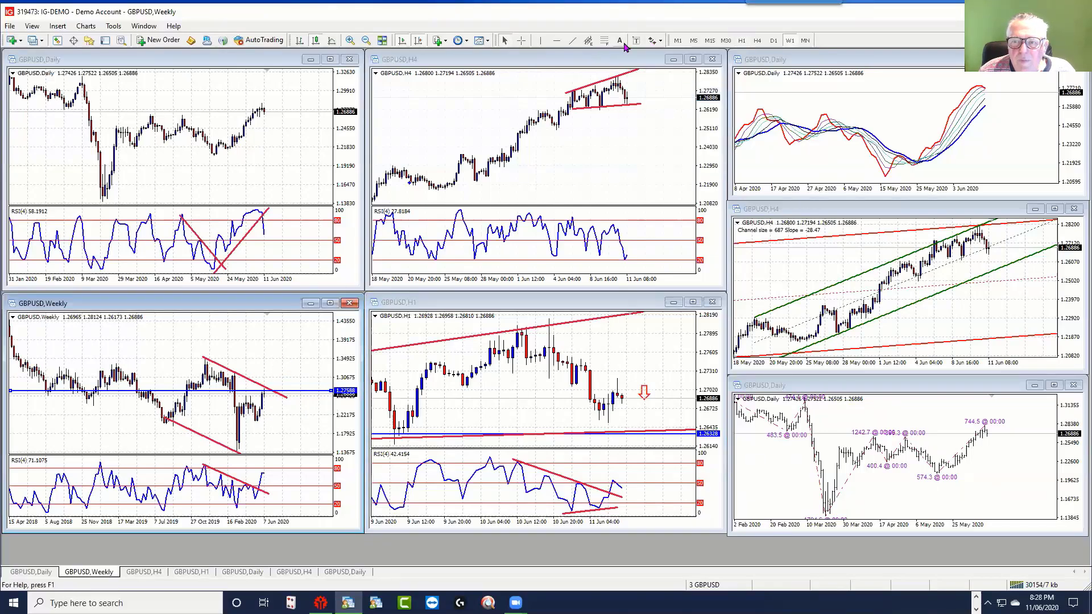
left_click(654, 40)
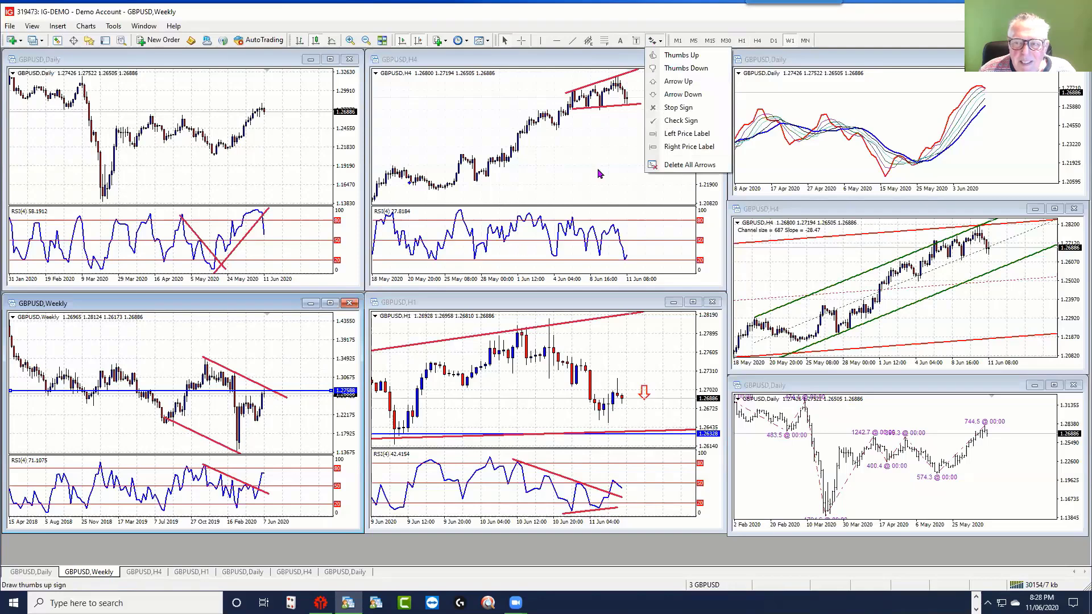
left_click(682, 94)
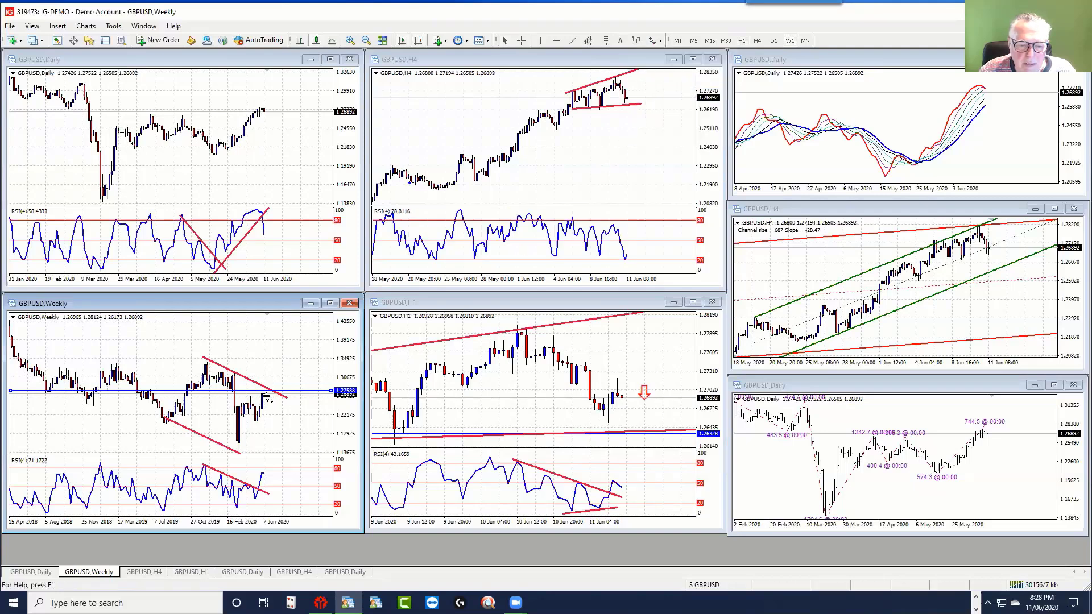
left_click(273, 398)
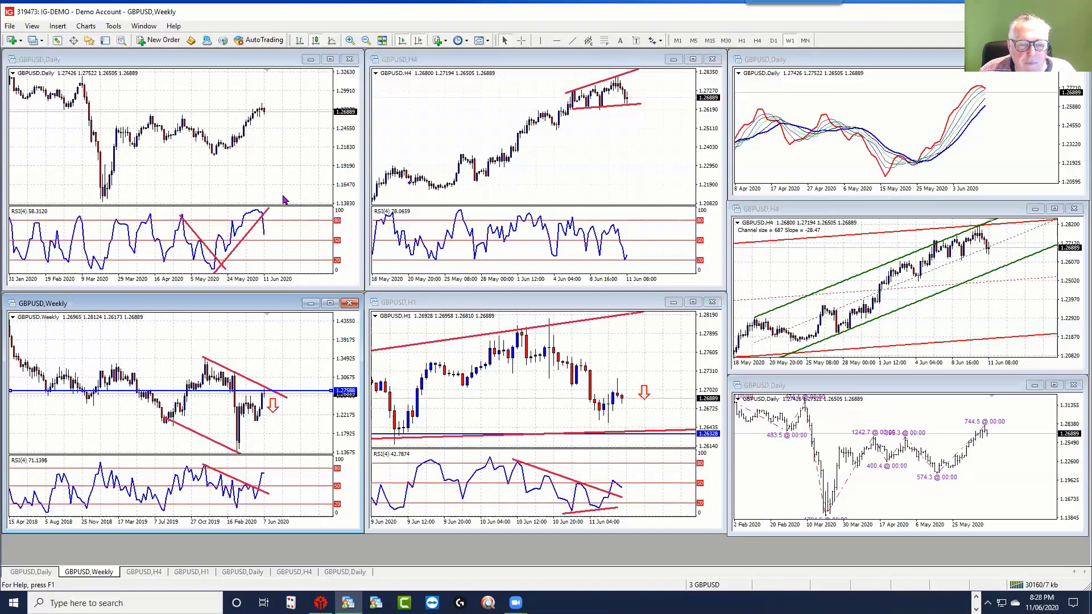
- Place a down arrow just after the latest RSI value in the GBPUSD Daily chart's RSI pane
left_click(652, 41)
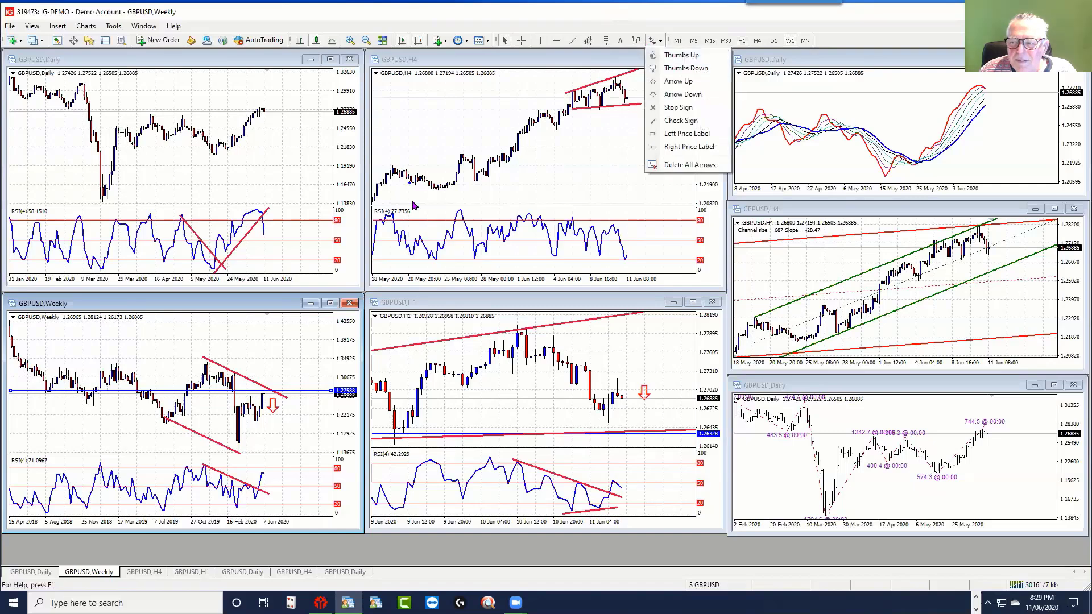
left_click(280, 232)
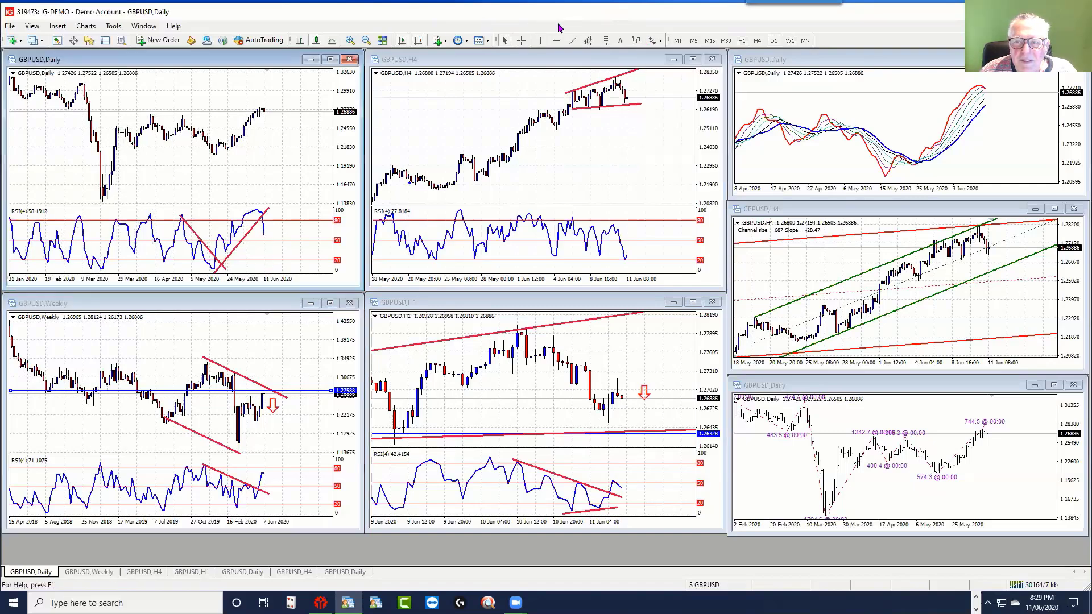
left_click(652, 41)
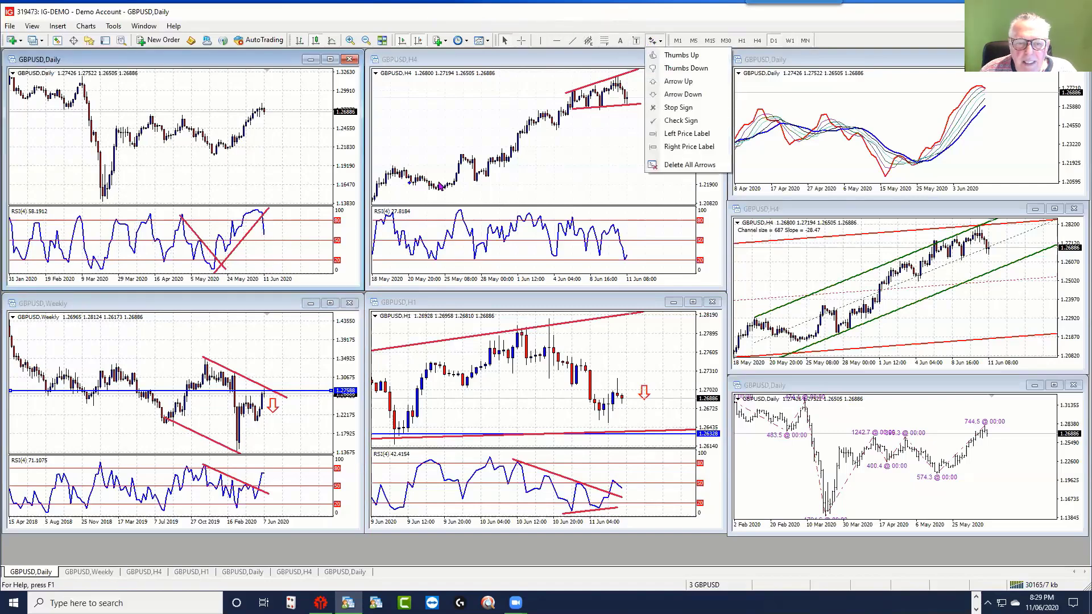
left_click(287, 225)
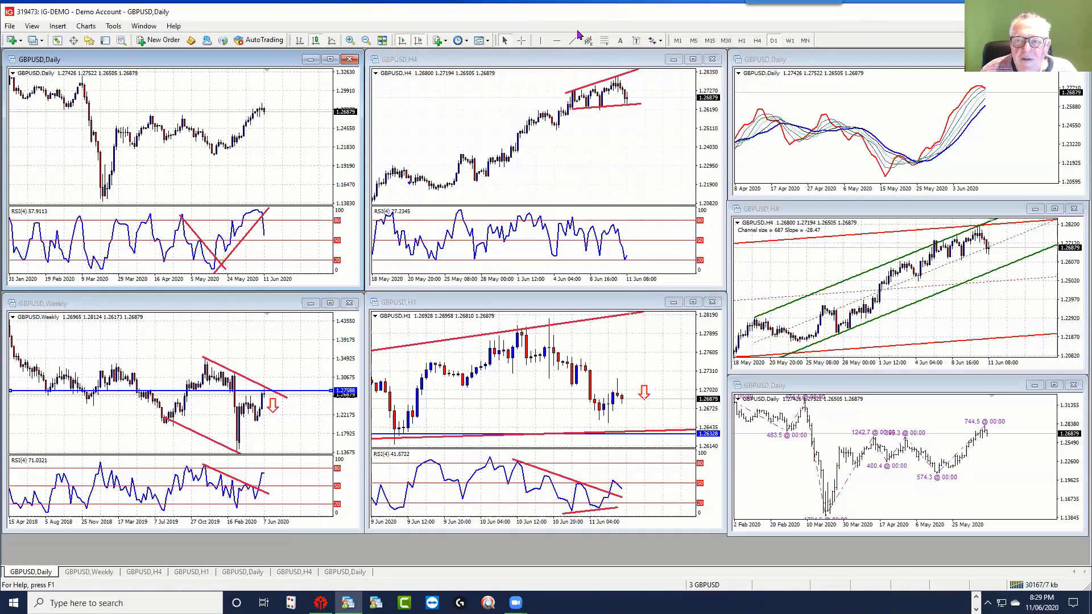
left_click(653, 41)
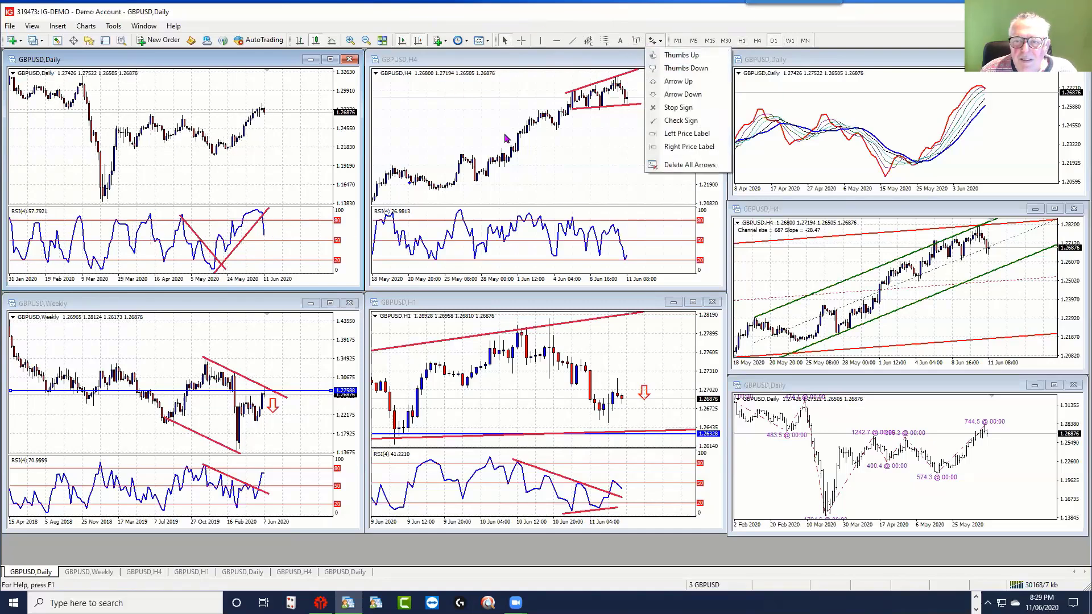
left_click(273, 227)
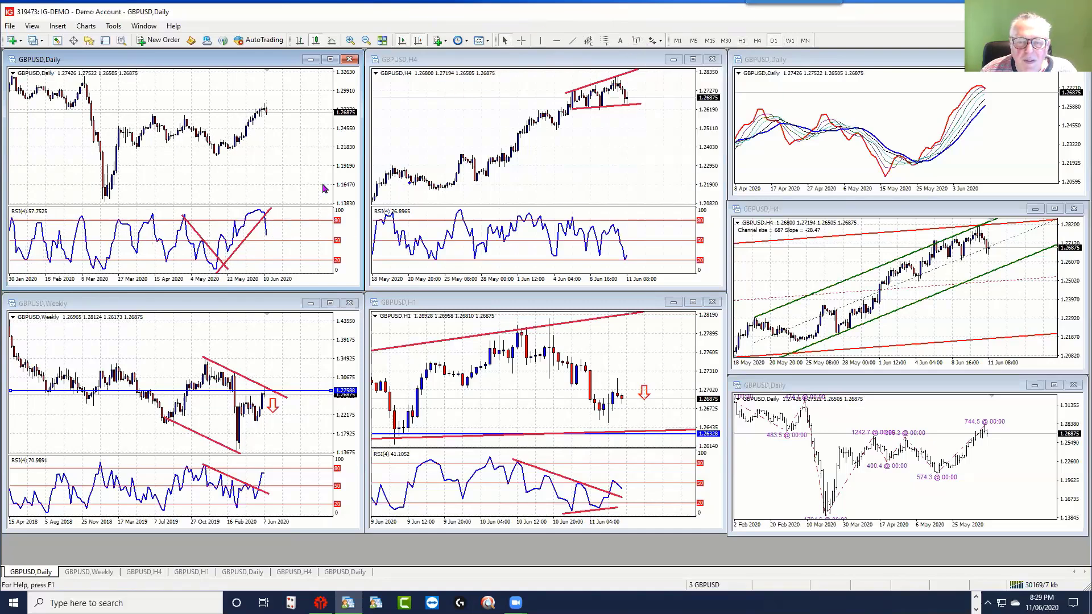
left_click(654, 41)
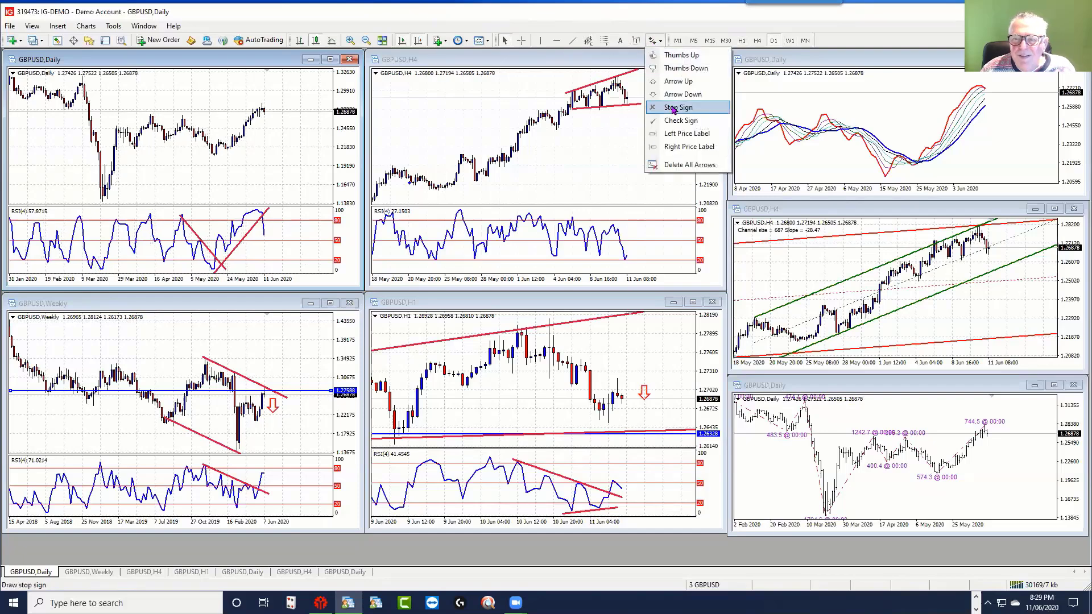
left_click(660, 95)
left_click(273, 228)
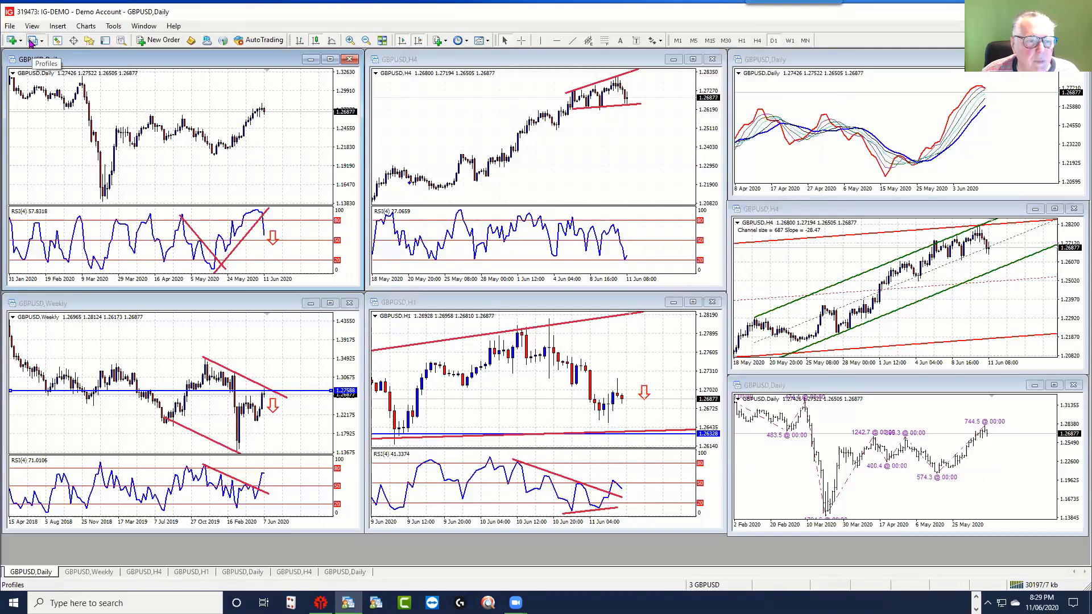
- Load the saved 3 EURAUD chart profile
left_click(33, 41)
left_click(215, 21)
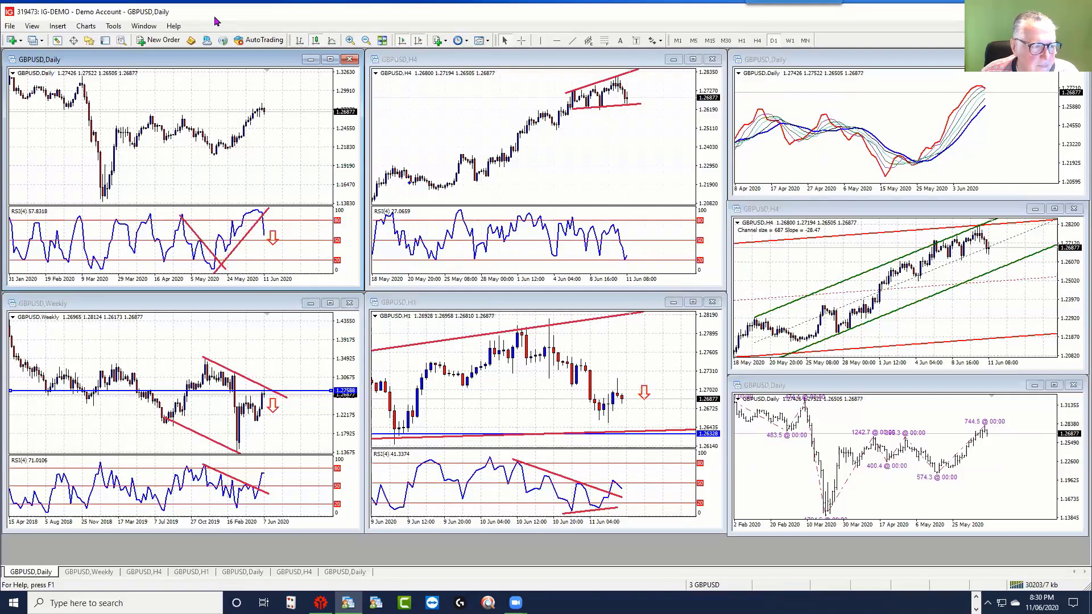
left_click(34, 42)
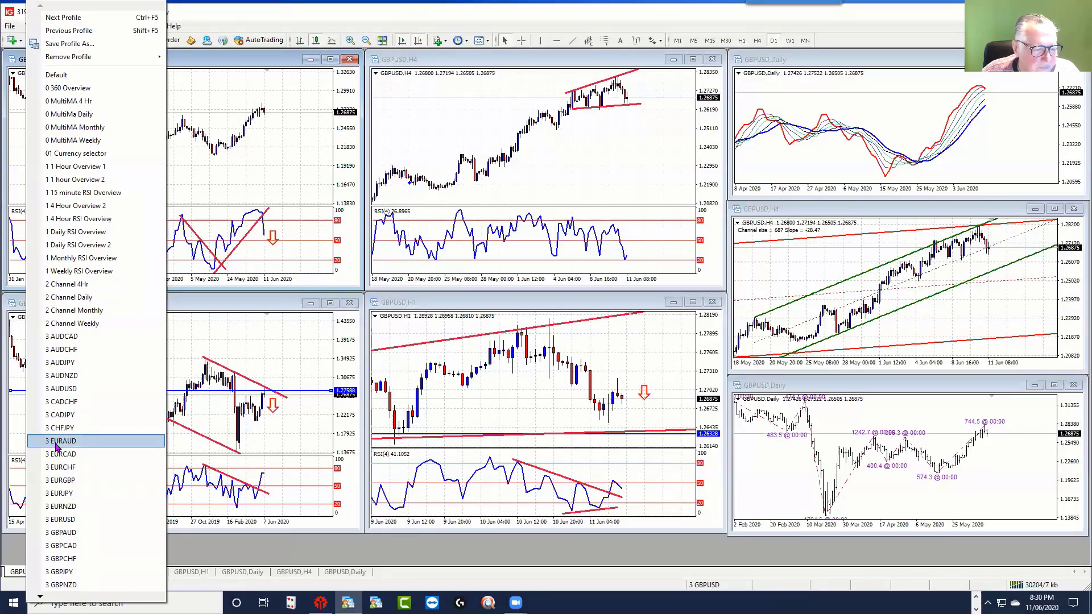
left_click(57, 442)
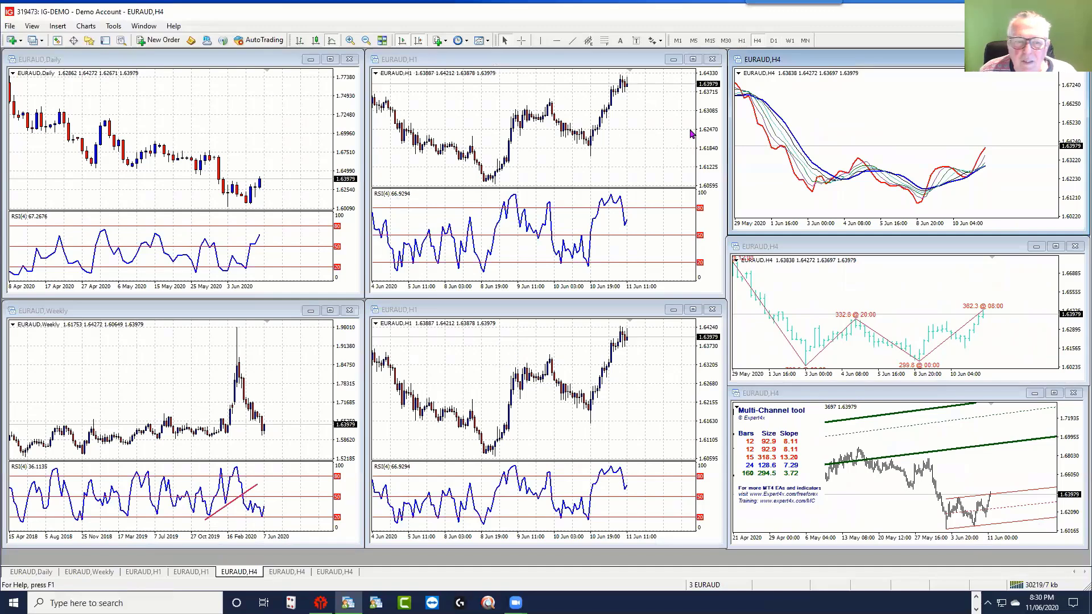
left_click(349, 133)
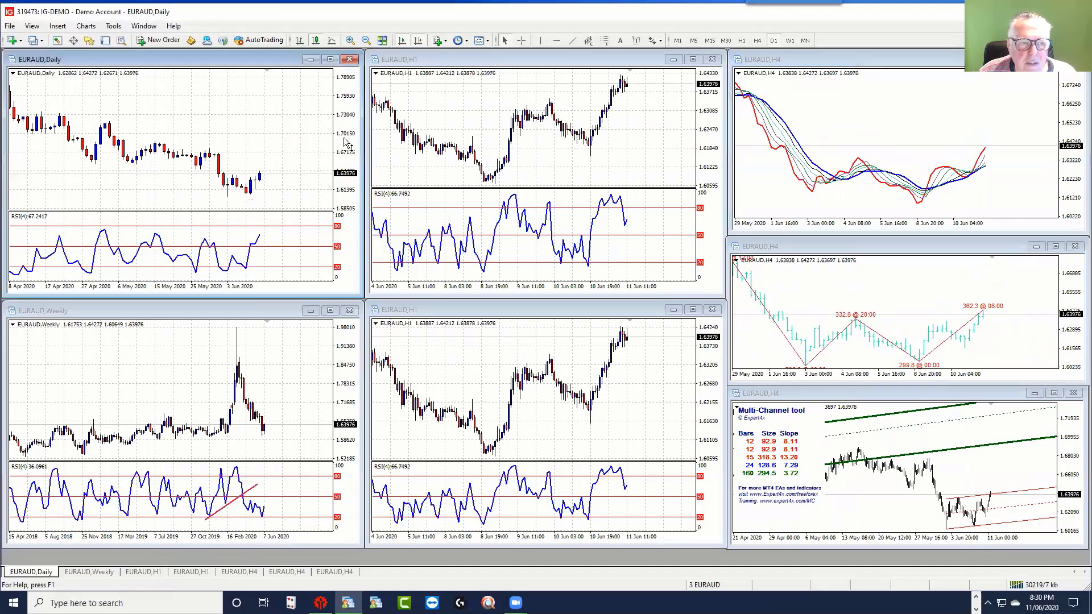
left_click(347, 380)
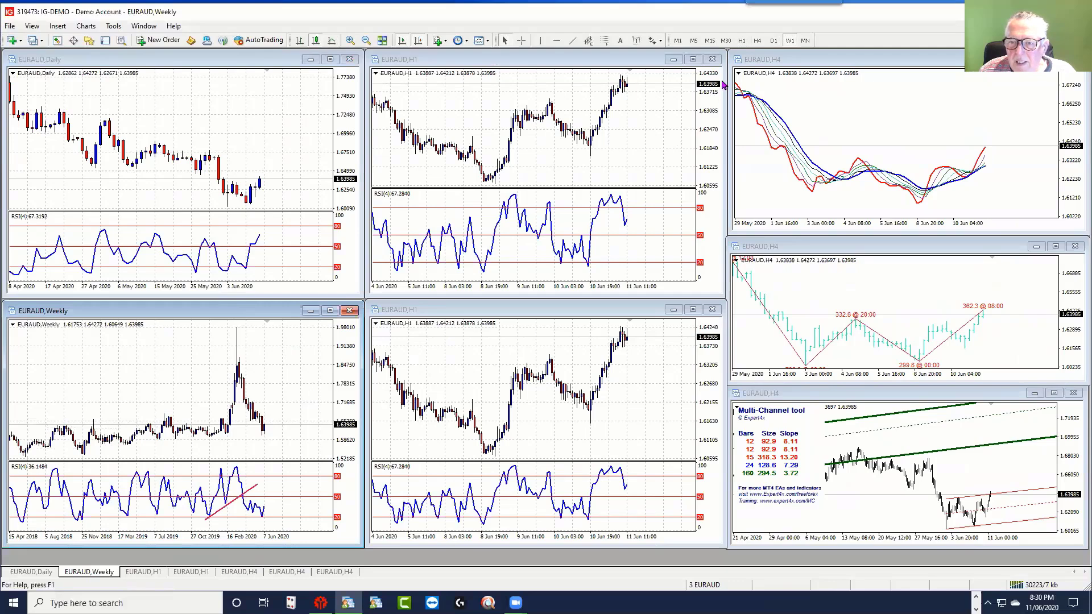
left_click(1074, 95)
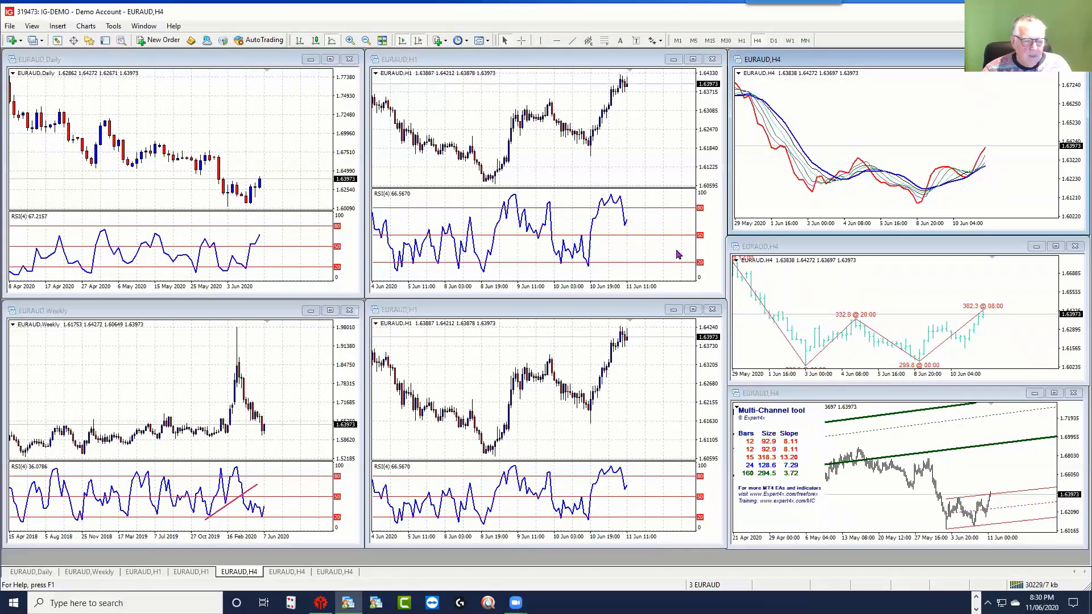
- On the maximized EURAUD H1 chart, draw a rising trendline under the 8 and 10 June lows and a parallel line across the highs
left_click(693, 310)
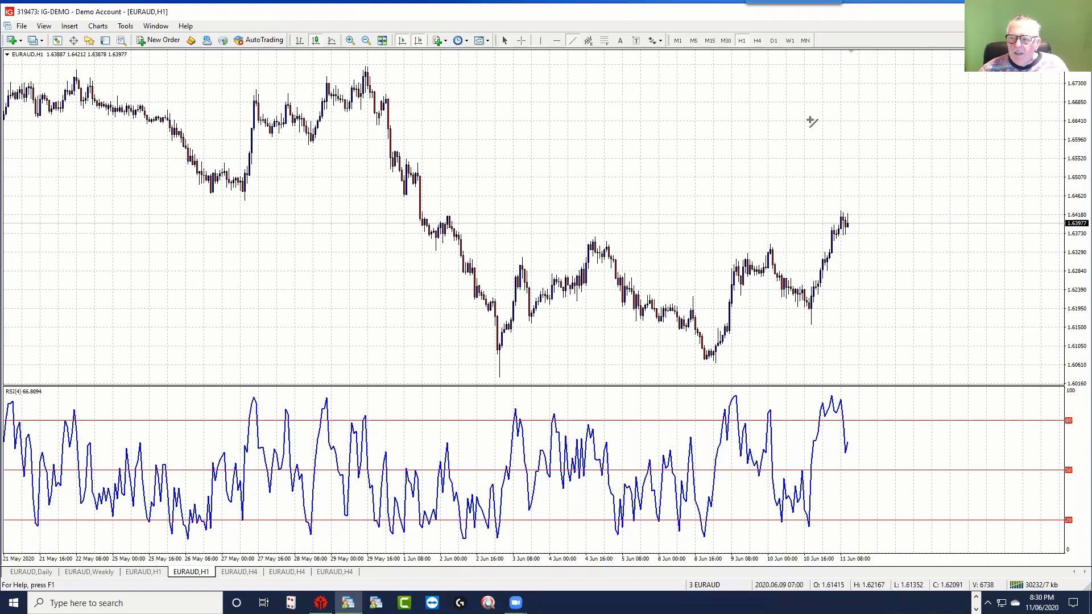
left_click_drag(705, 362, 987, 223)
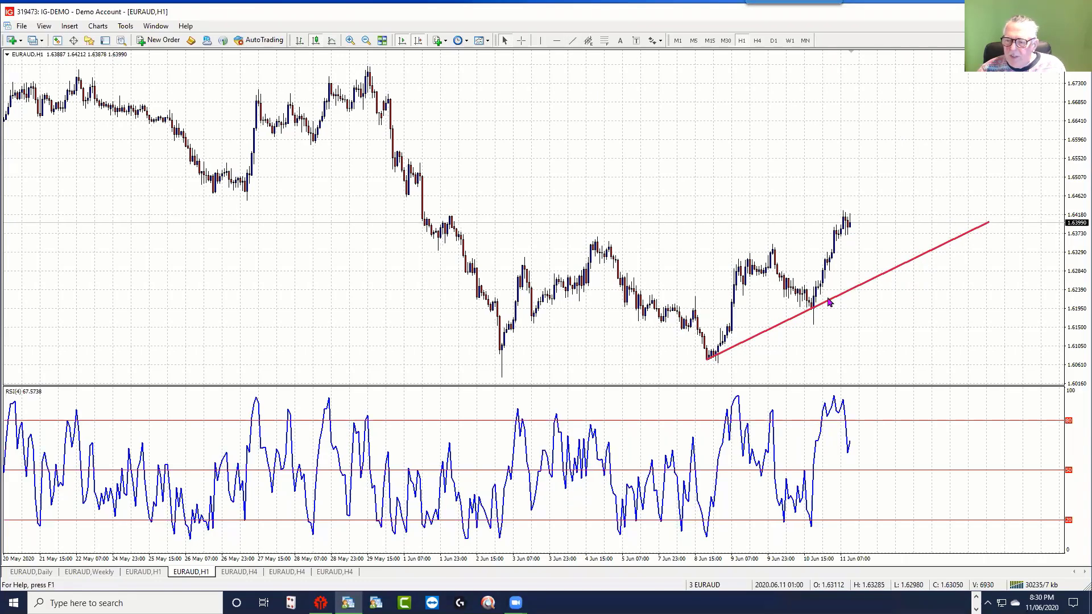
left_click_drag(839, 295, 822, 224)
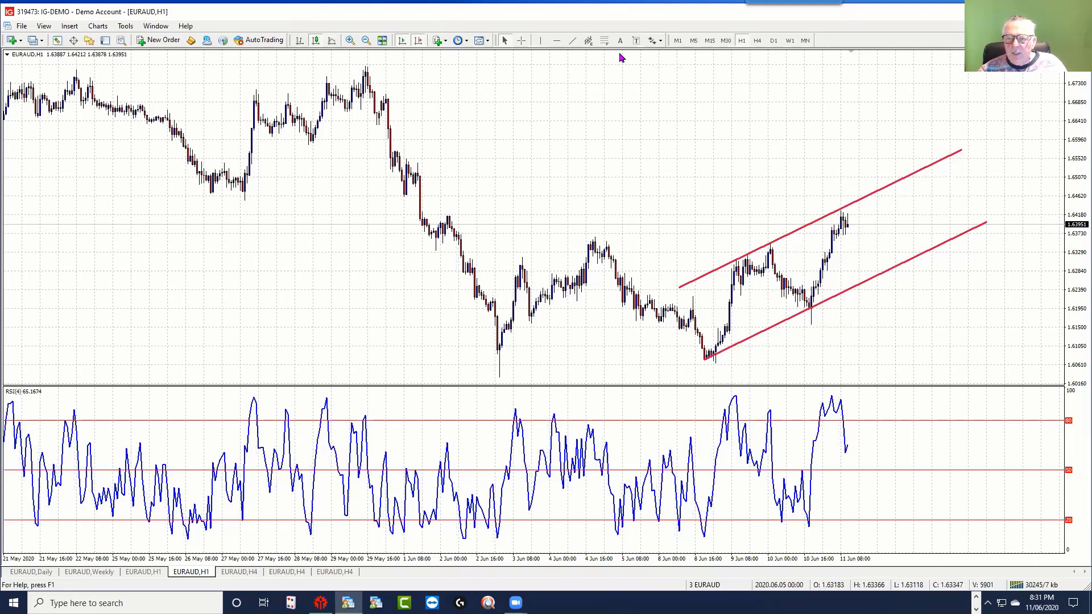
- Place a down arrow just after the latest candle inside the rising channel on the EURAUD H1 chart
left_click(656, 40)
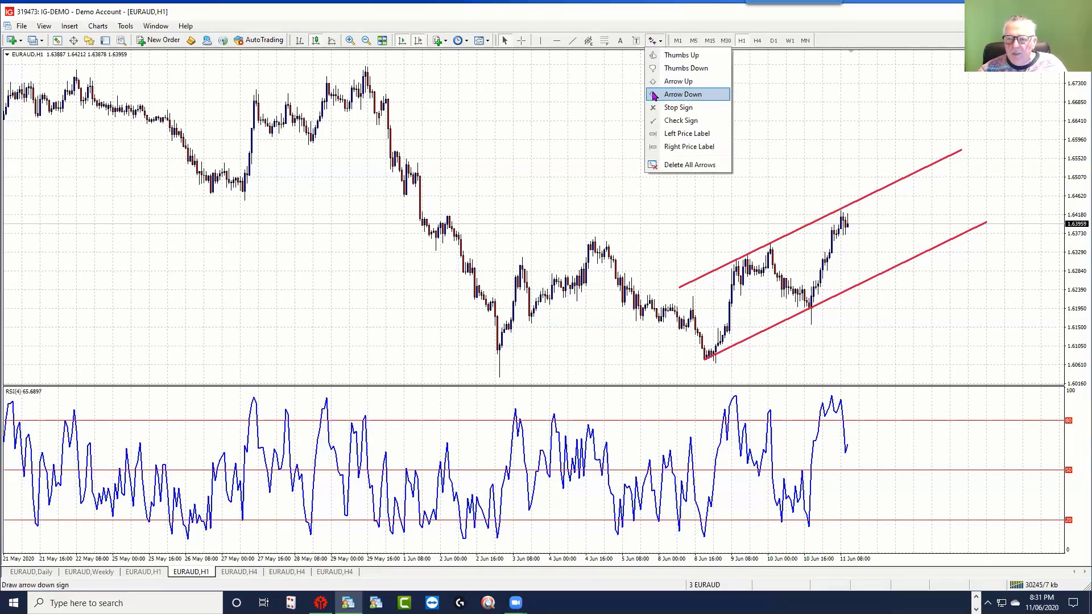
left_click(682, 95)
left_click(865, 223)
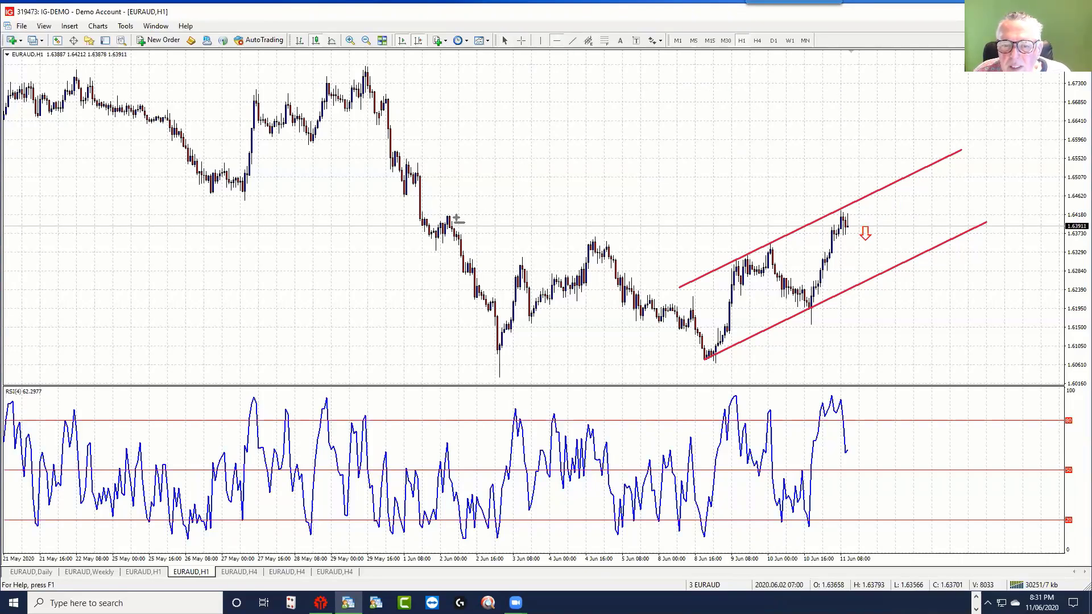
- Draw horizontal lines at 1.64679 along the late-May lows and at 1.64166 on the 2 June high of EURAUD H1
left_click(246, 194)
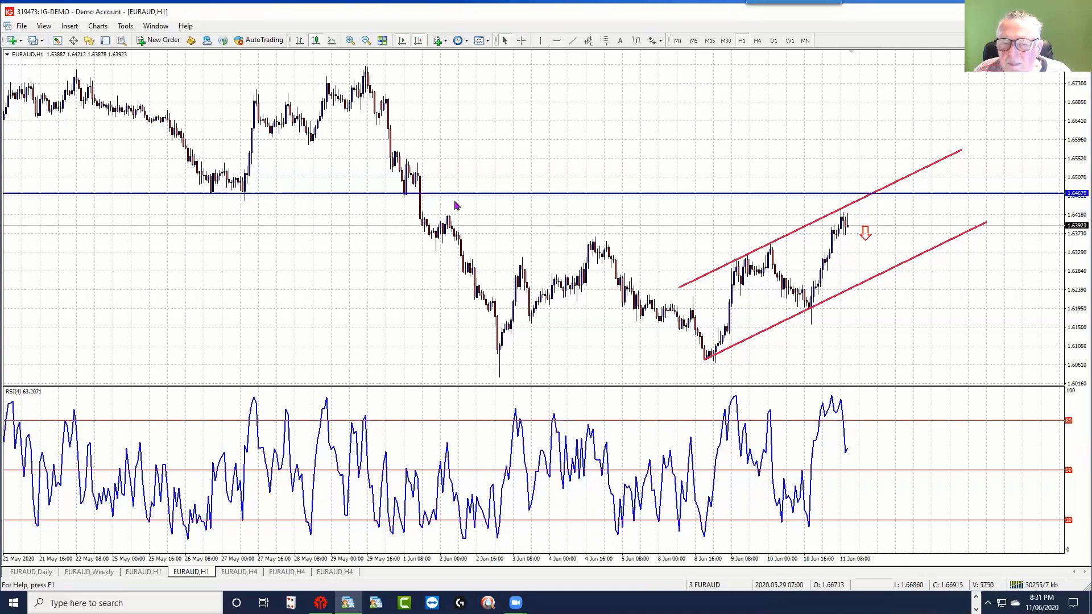
left_click(557, 40)
left_click(455, 215)
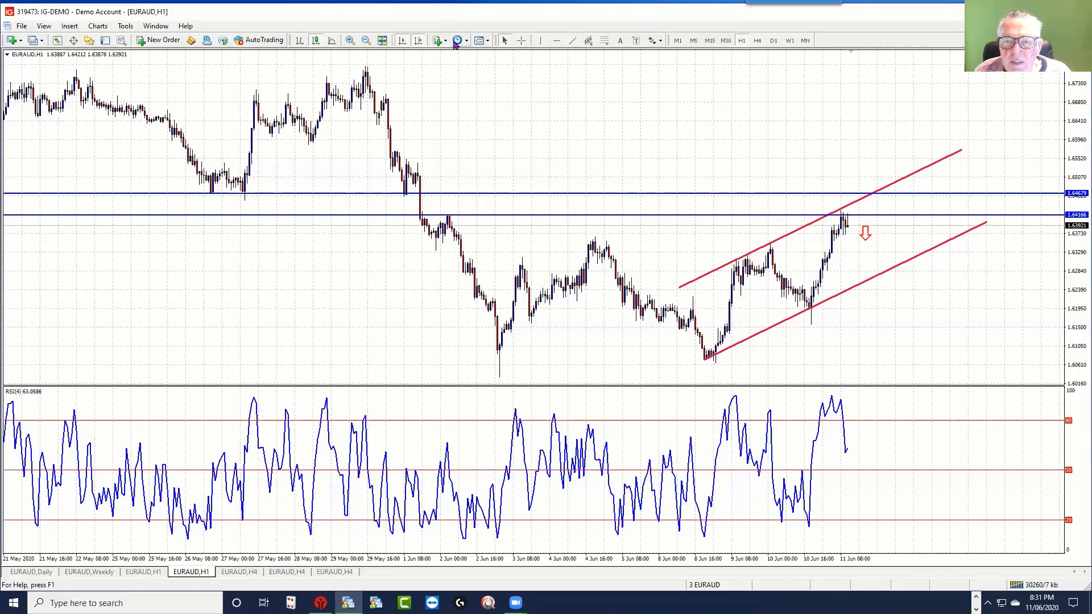
- Examine the EURAUD H1 channel and both horizontal levels against the price history back to mid-March
left_click(365, 42)
left_click(365, 42)
left_click_drag(466, 137, 839, 151)
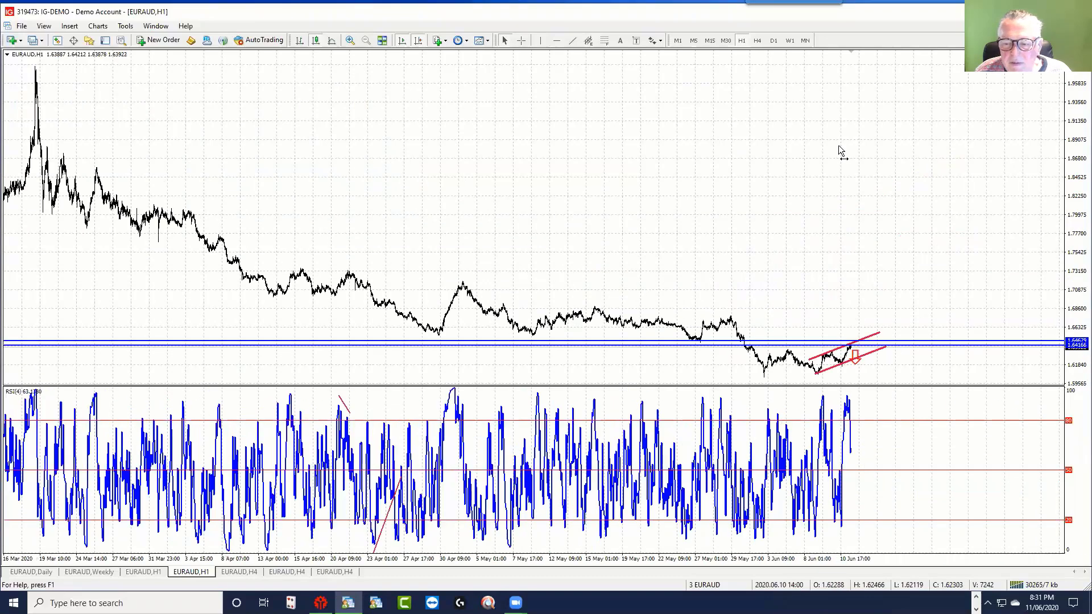
left_click(350, 41)
left_click(349, 41)
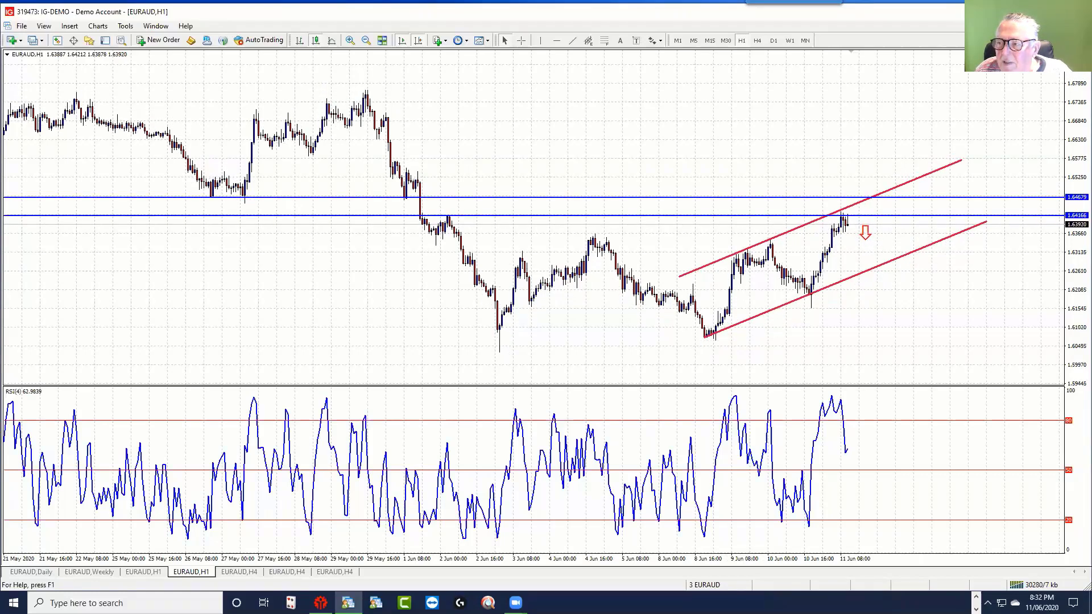
- Restore the multi-chart layout and switch the EURAUD H1 chart without drawings to the H4 timeframe
key("alt+r")
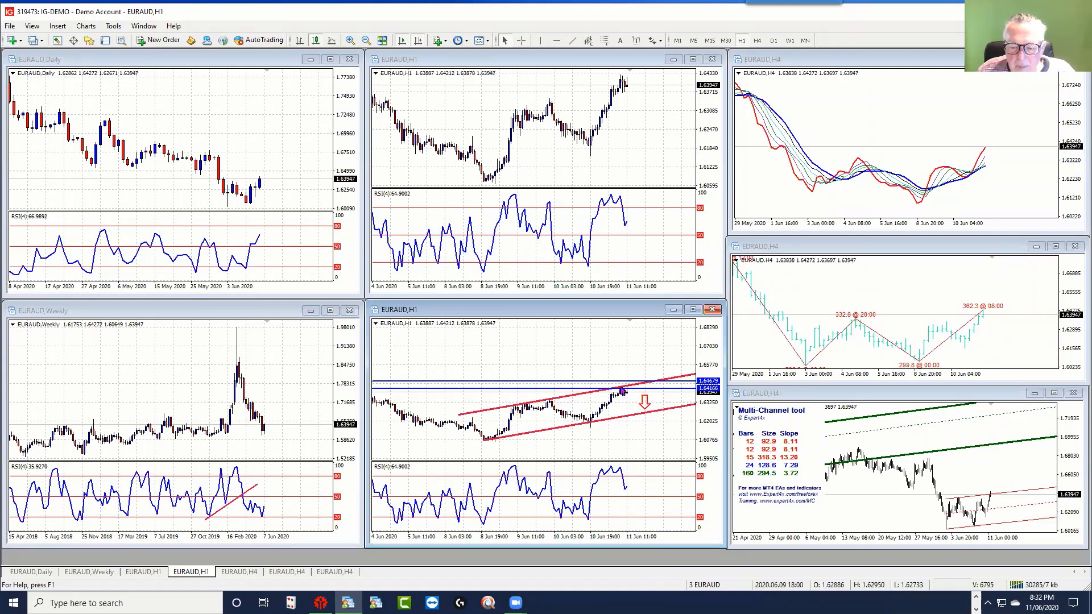
left_click_drag(704, 361, 704, 384)
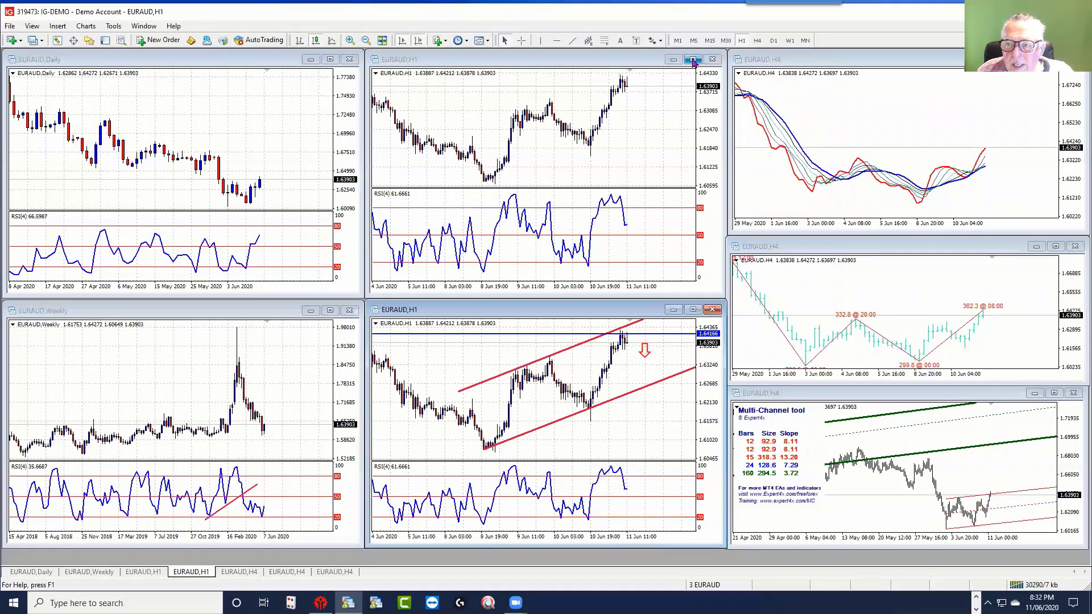
left_click(663, 82)
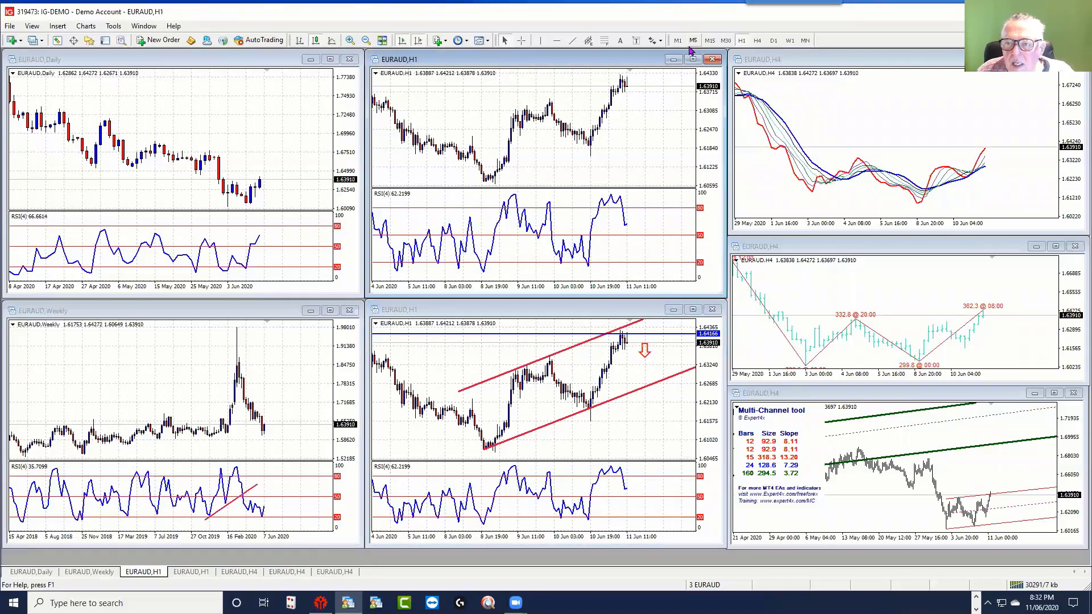
left_click(757, 40)
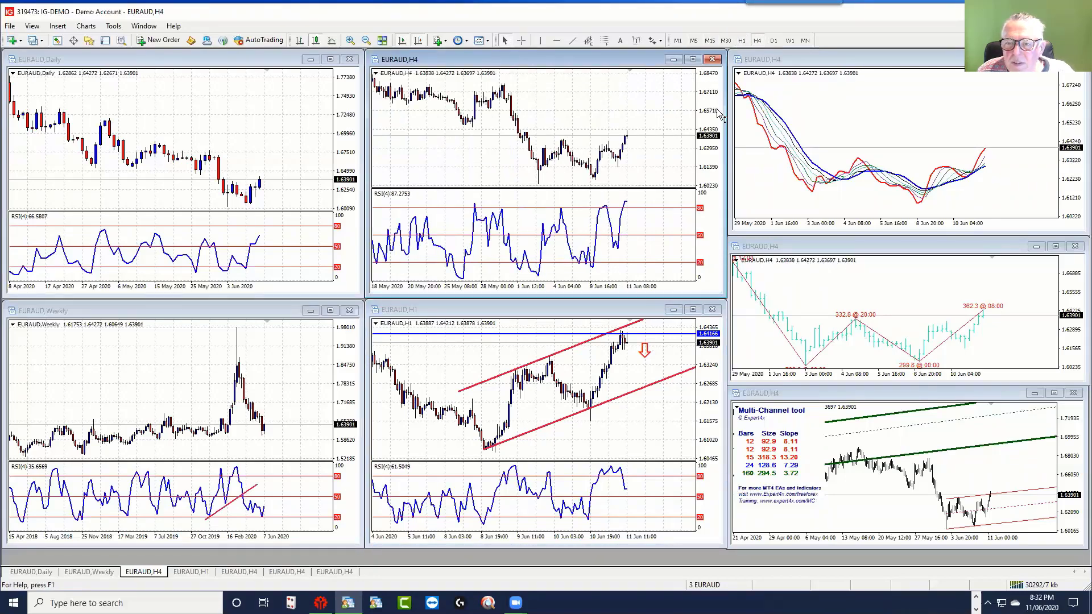
- Maximize the EURAUD H4 chart with RSI and enlarge its candles to show price from the end of April
left_click(694, 59)
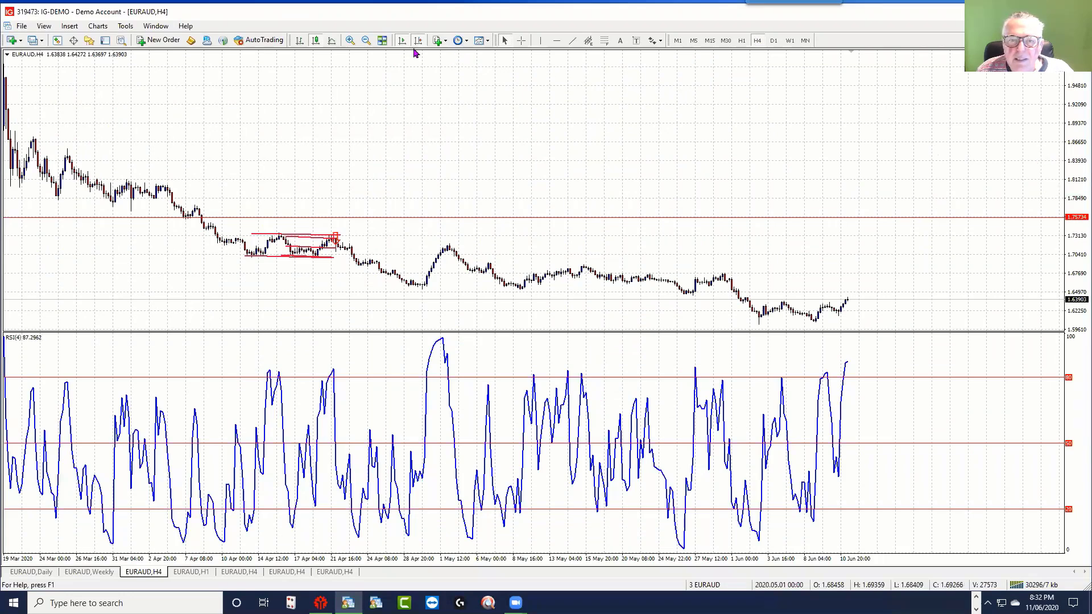
left_click(351, 41)
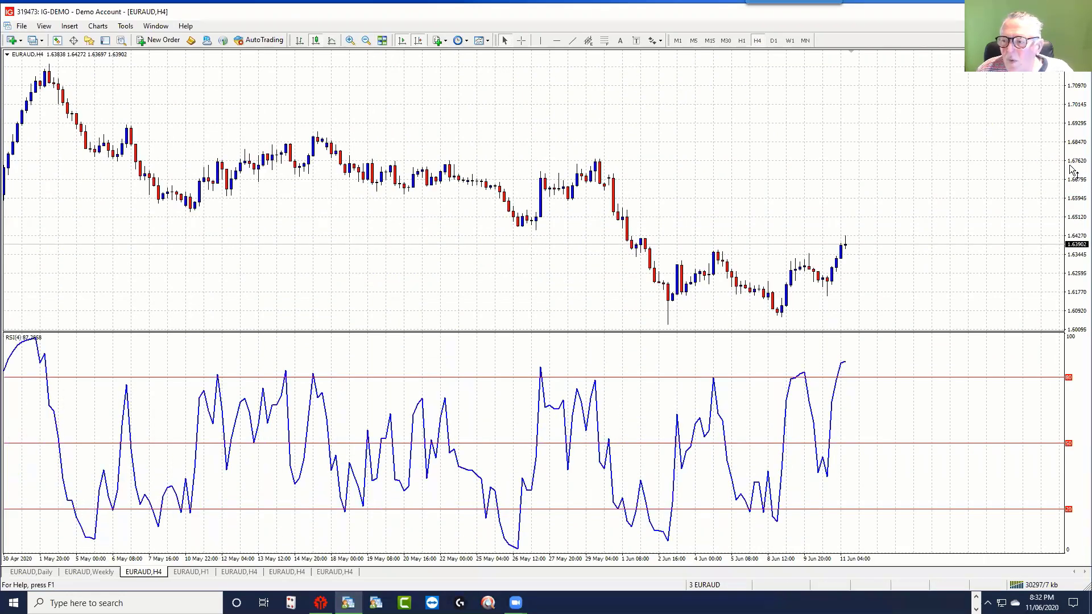
mouse_move(1075, 114)
left_mouse_down()
mouse_move(1075, 147)
mouse_move(1074, 114)
left_mouse_up()
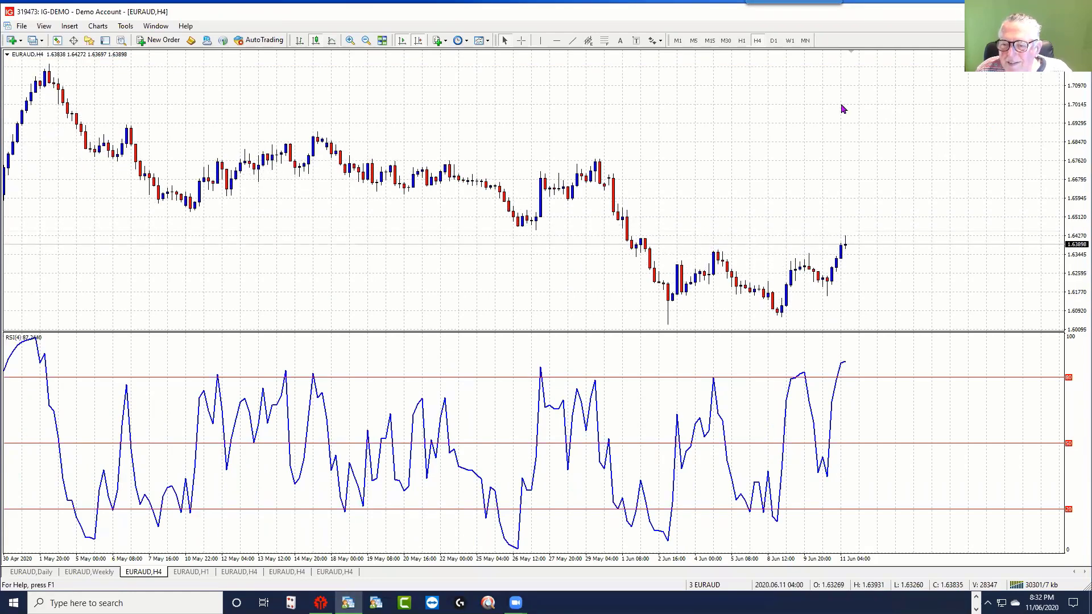
- Draw a rising channel on EURAUD H4, with a trendline under the June lows and a parallel copy along the June highs
left_click(574, 41)
left_click_drag(665, 329, 969, 296)
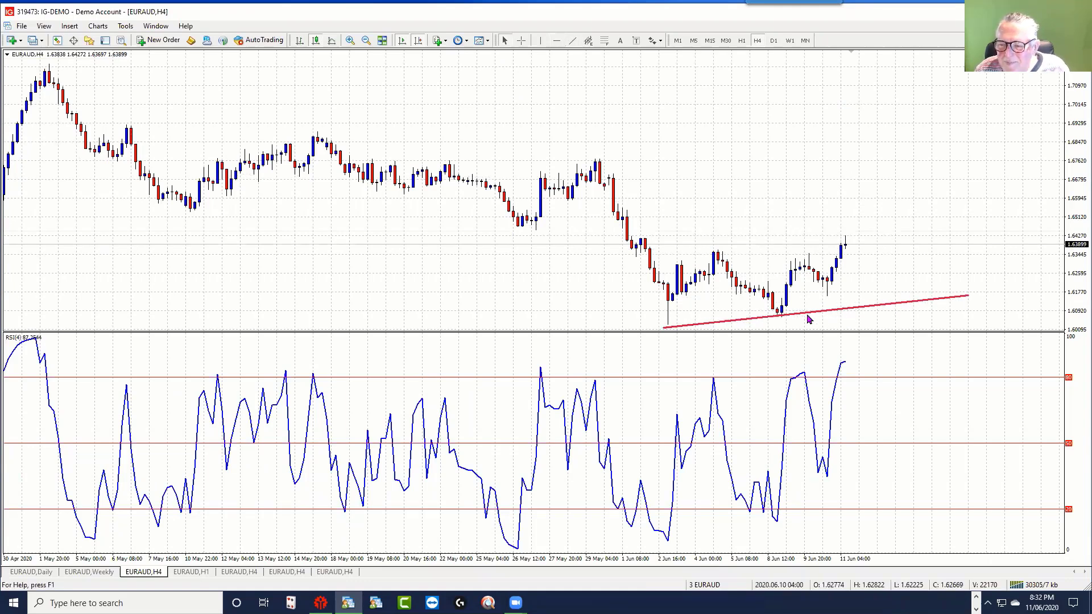
left_click_drag(812, 313, 807, 245)
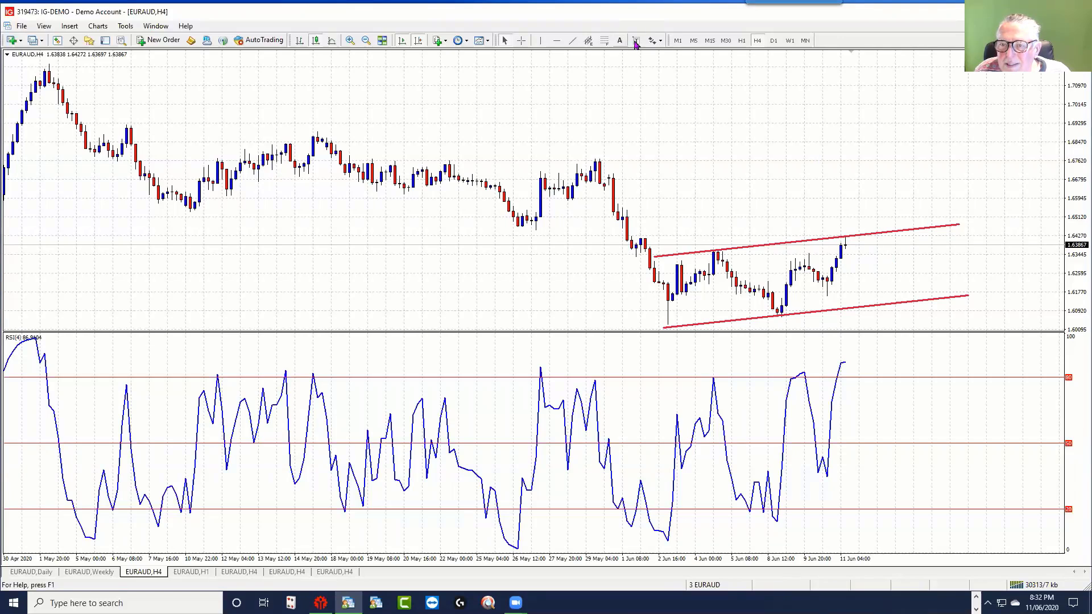
- Place a down arrow beside the latest EURAUD H4 candle, just below the channel's upper line
left_click(653, 42)
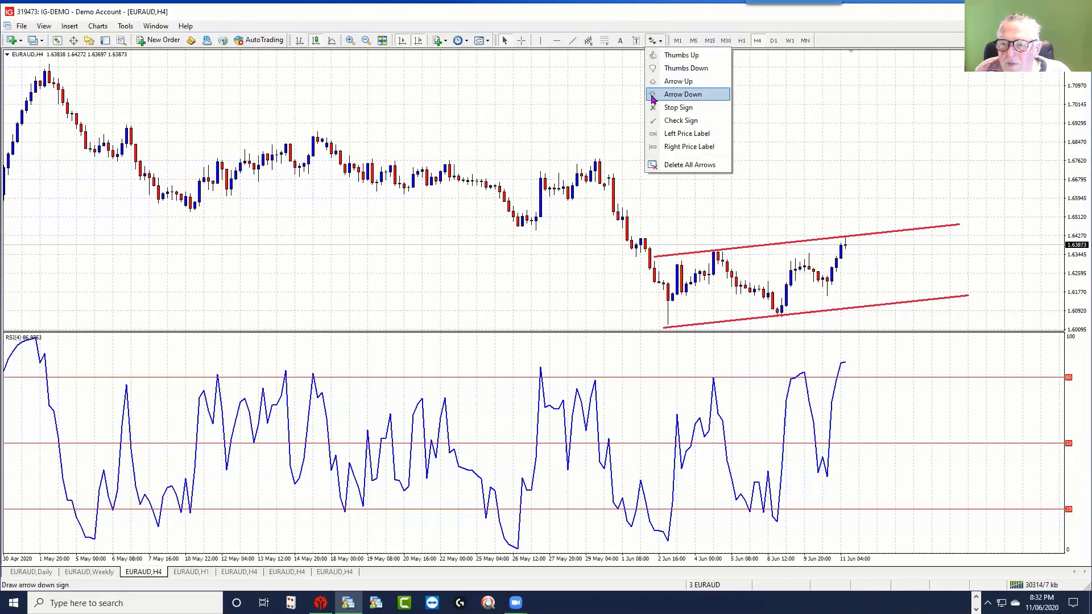
left_click(682, 95)
left_click(861, 243)
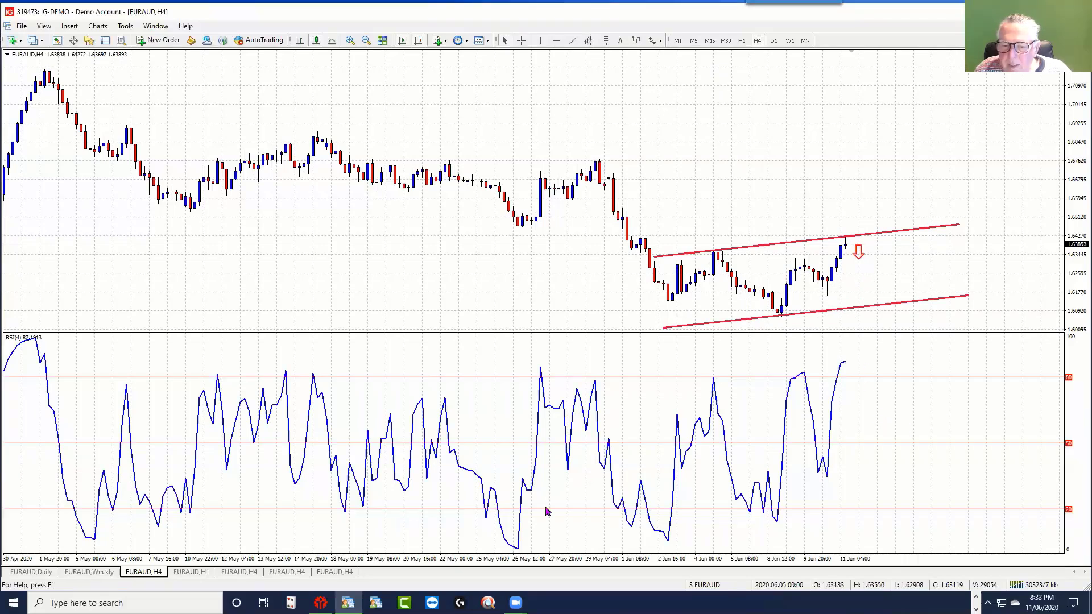
- Measure the latest RSI peak on EURAUD H4 and review the H1 channel at full size, returning to the multi-chart layout
middle_click(846, 365)
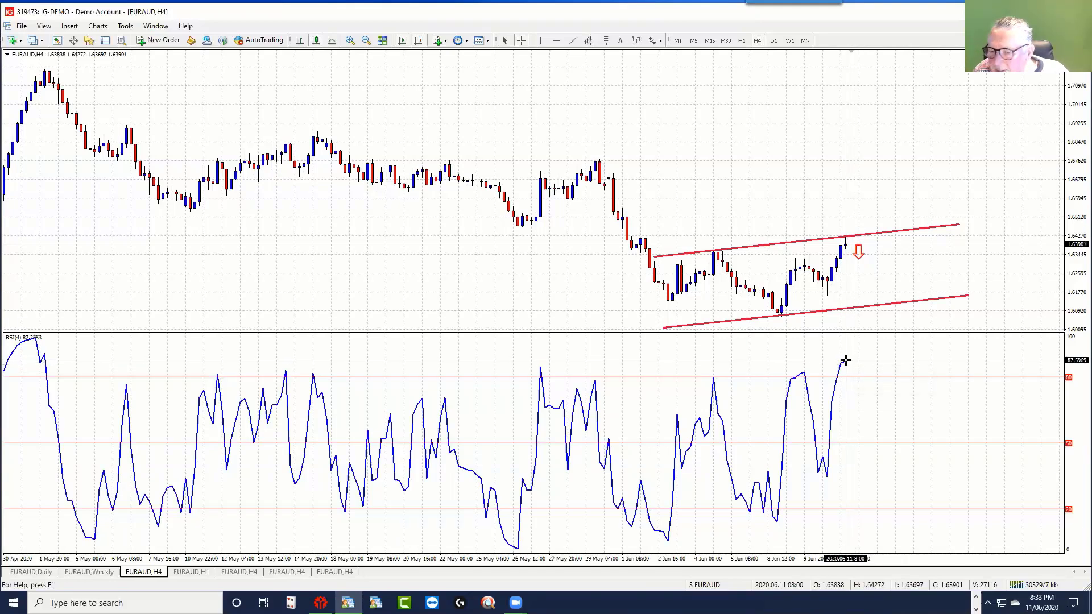
middle_click(846, 367)
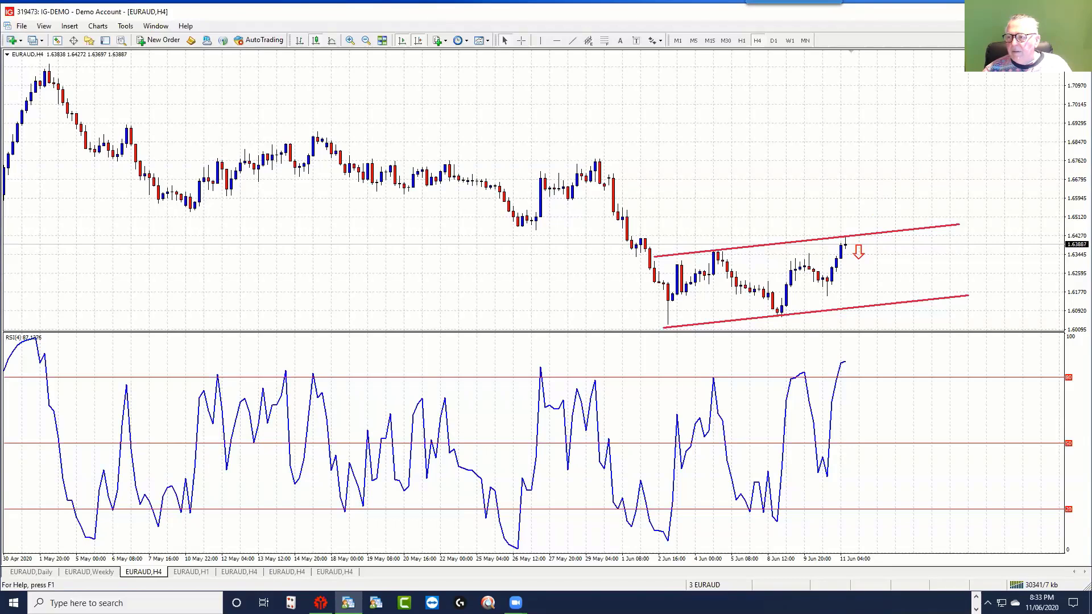
key("alt+r")
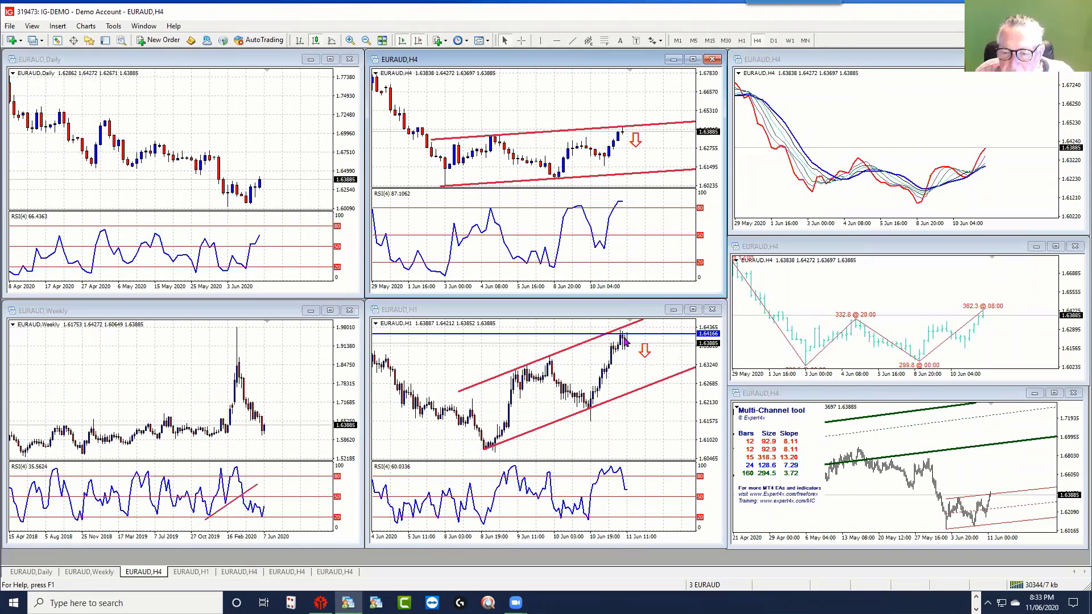
left_click(693, 310)
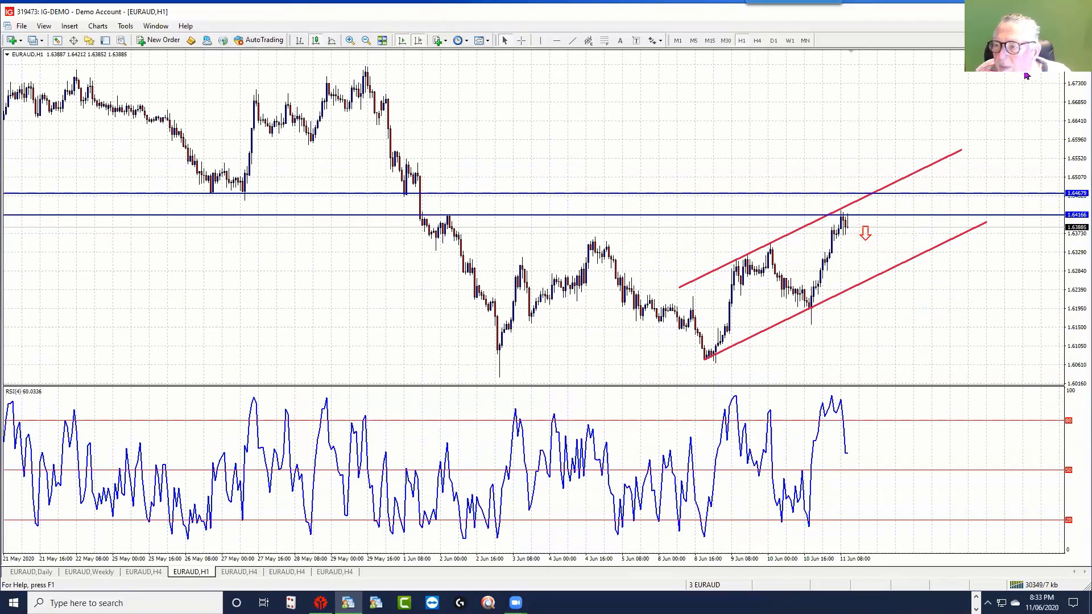
left_click(1070, 26)
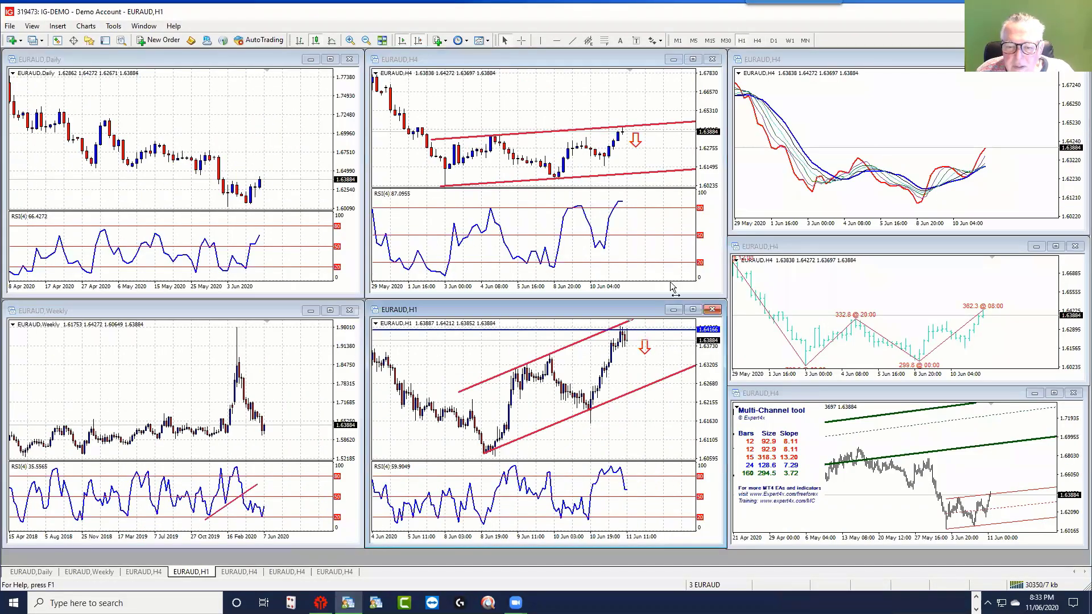
- Switch the EURAUD H4 moving-average ribbon chart to the Daily timeframe and examine its latest crossover
left_click(905, 111)
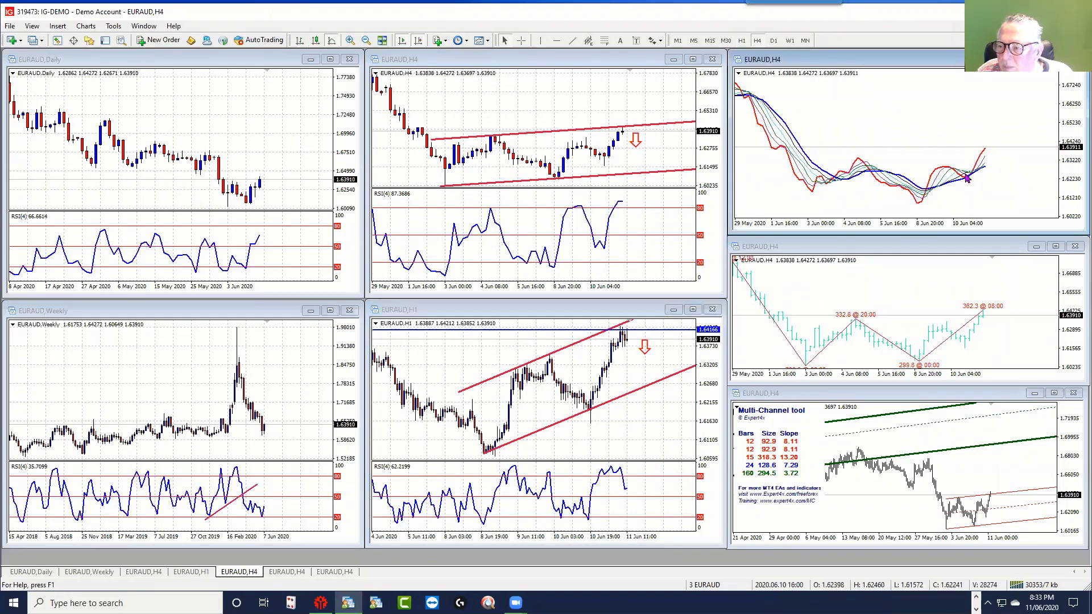
mouse_move(969, 179)
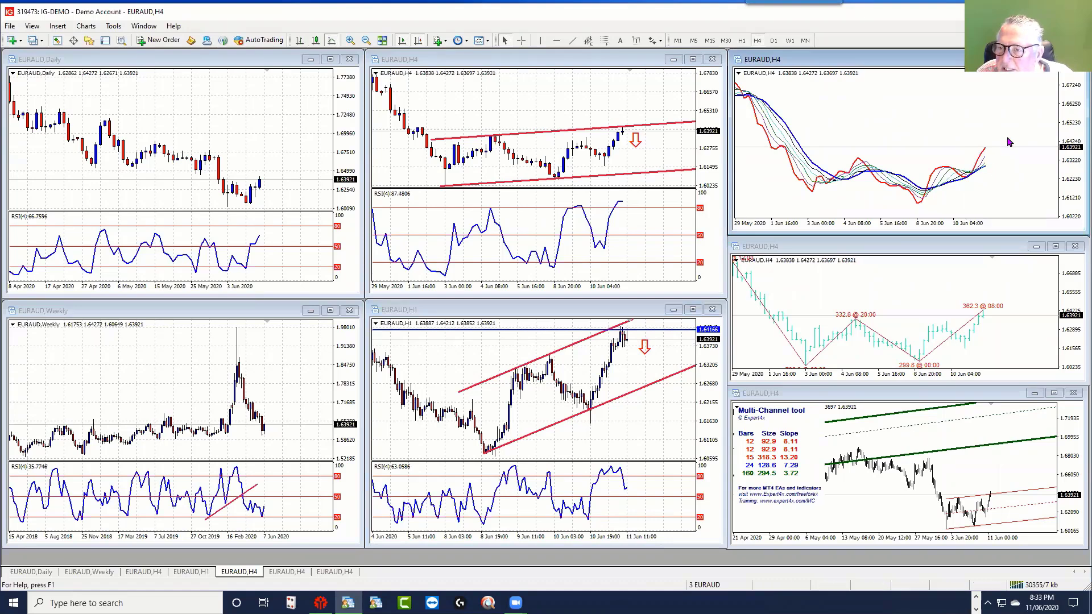
left_click(772, 42)
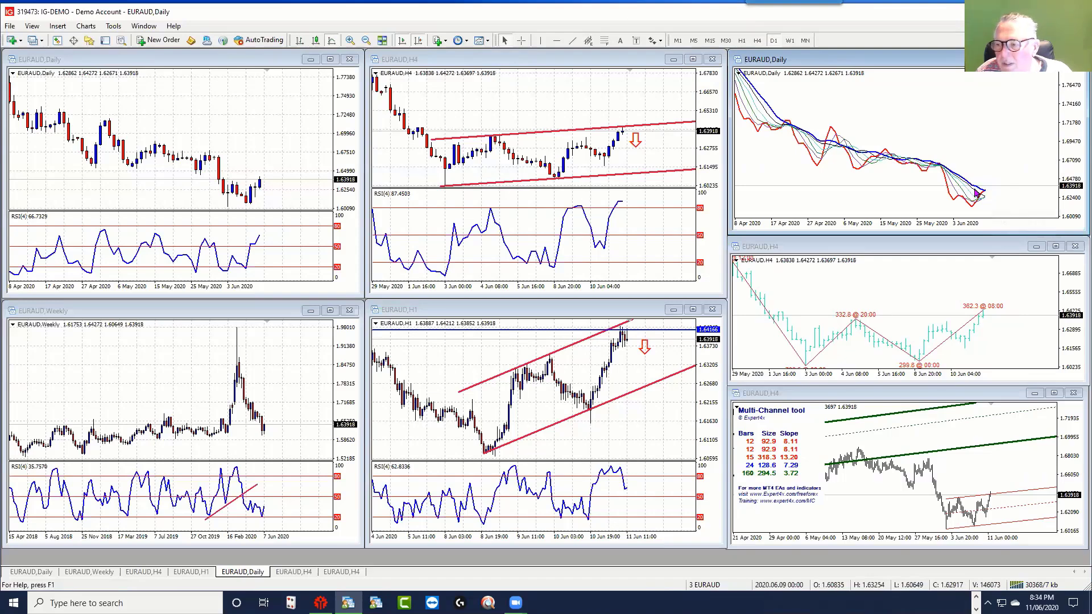
mouse_move(1001, 202)
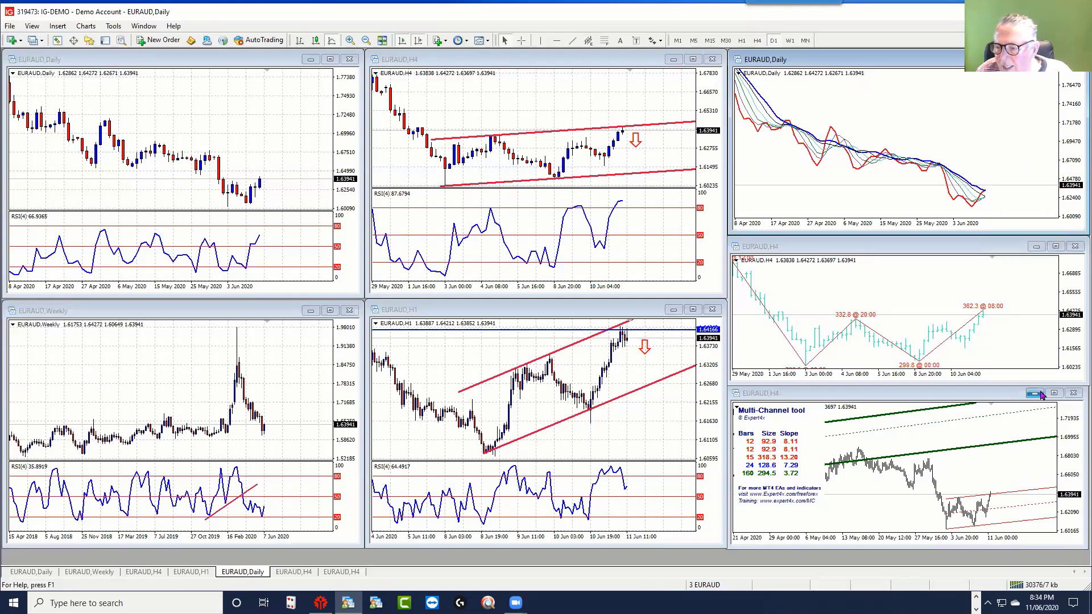
- Review the EURAUD H4 zigzag swings at full size and place a down arrow above the latest swing high
left_click(1056, 246)
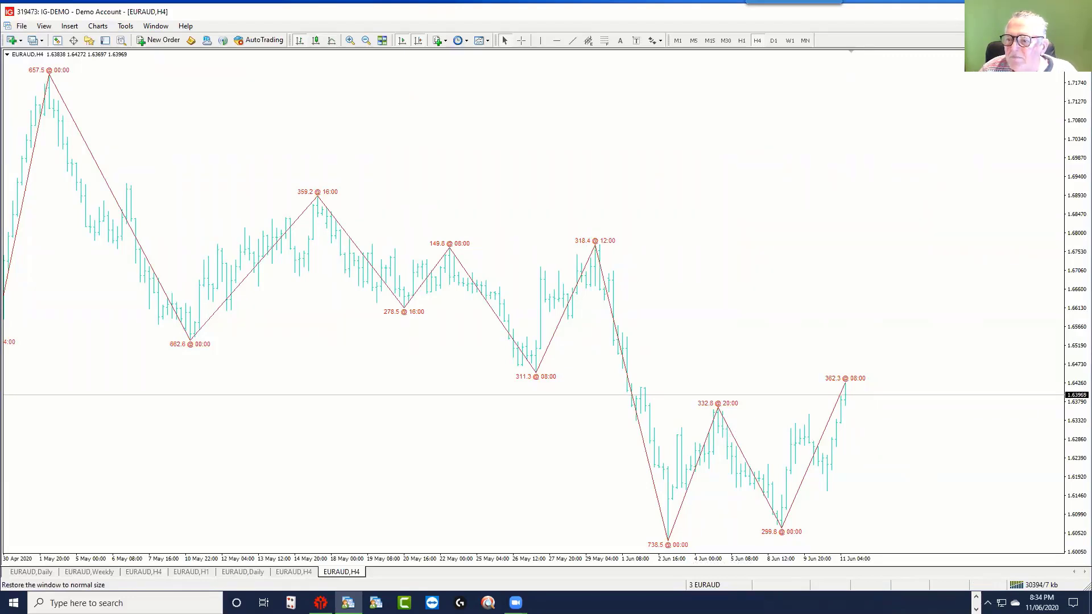
left_click(1069, 25)
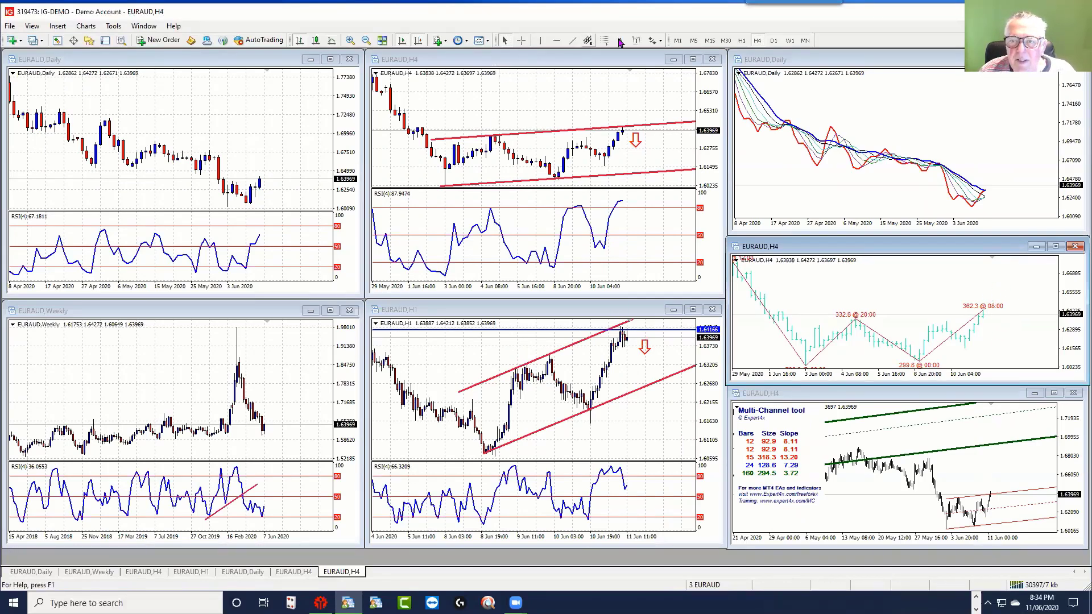
left_click(656, 40)
left_click(653, 94)
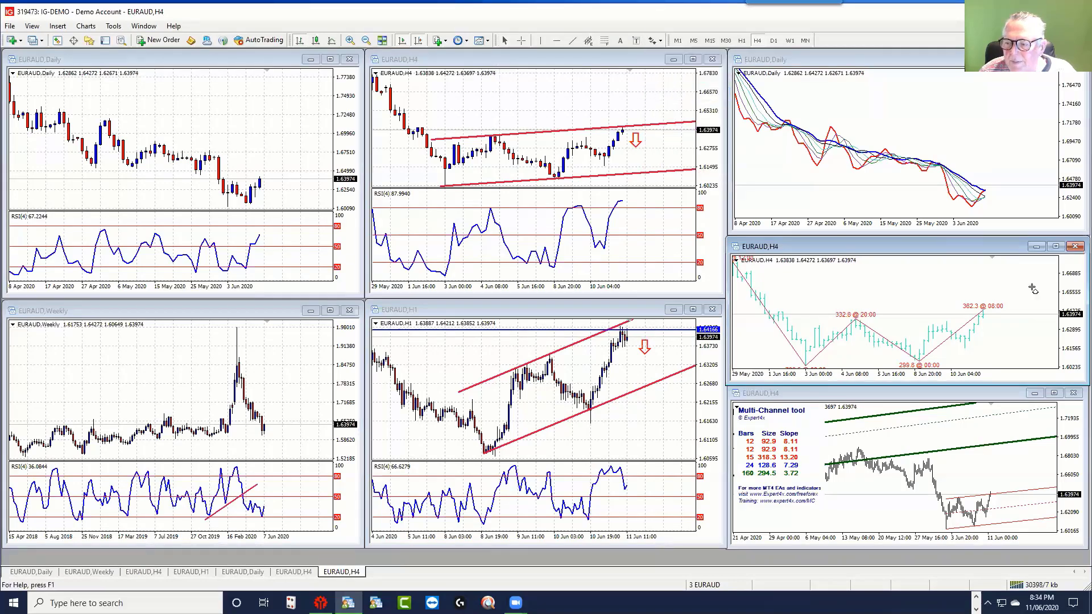
left_click(996, 290)
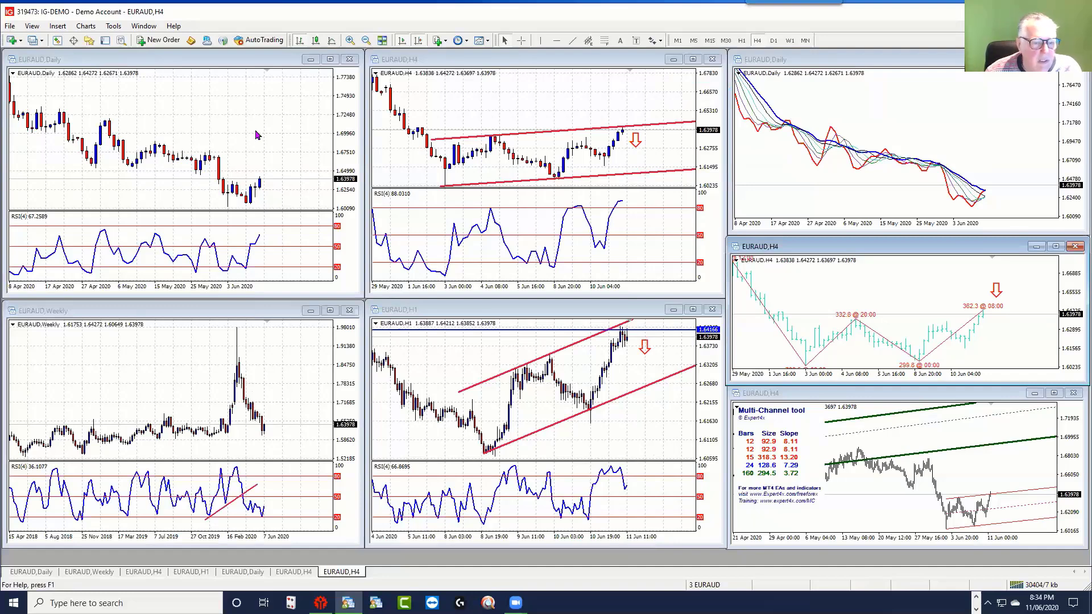
- Draw a falling channel on EURAUD Daily, with a trendline over the May highs and a parallel copy along the lows
left_click(330, 60)
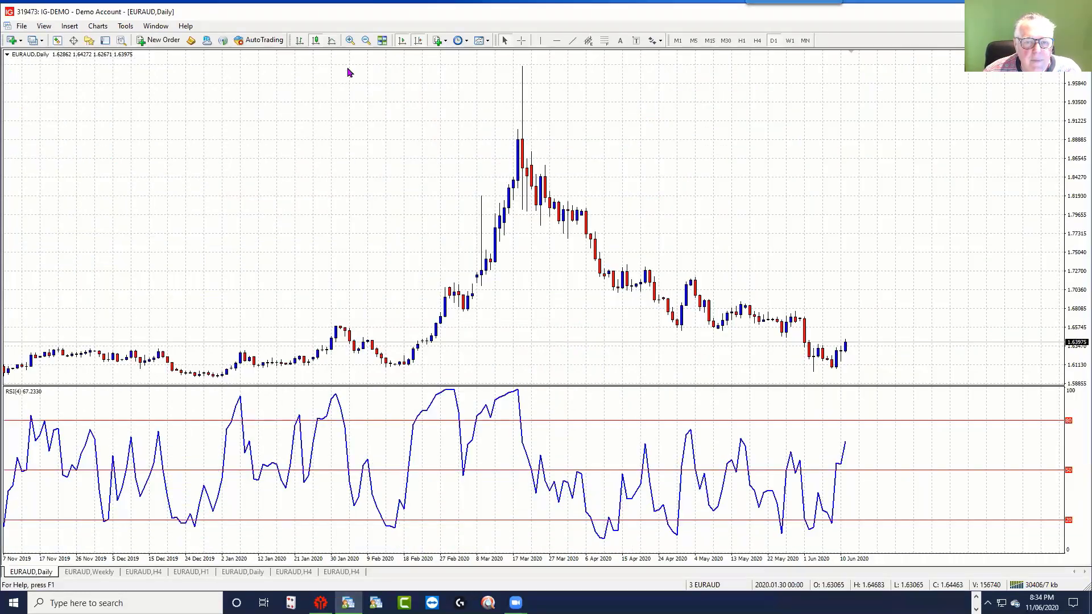
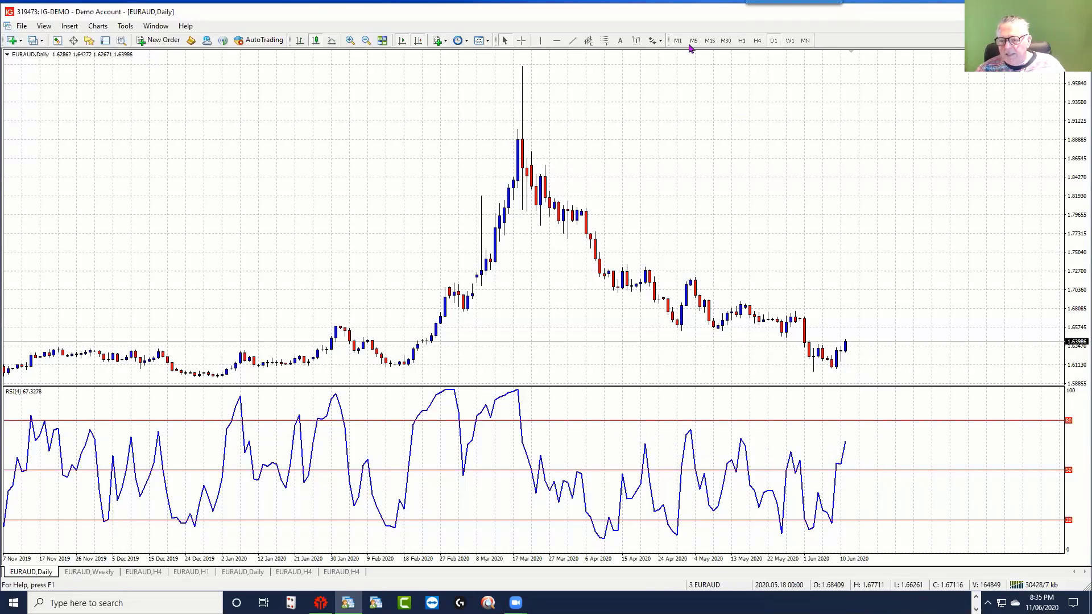
left_click(573, 43)
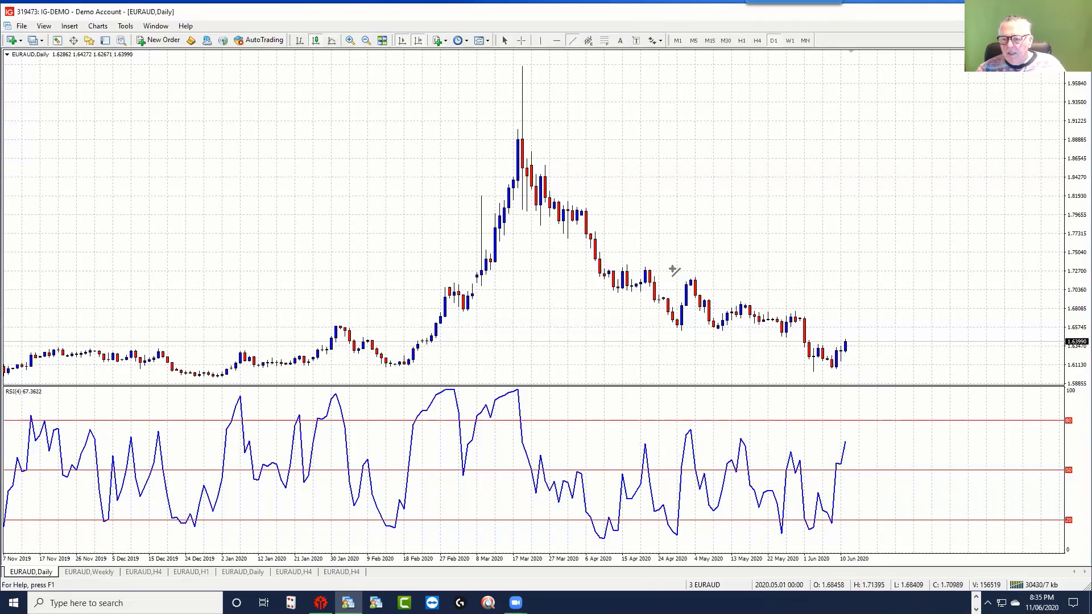
left_click_drag(686, 273, 946, 368)
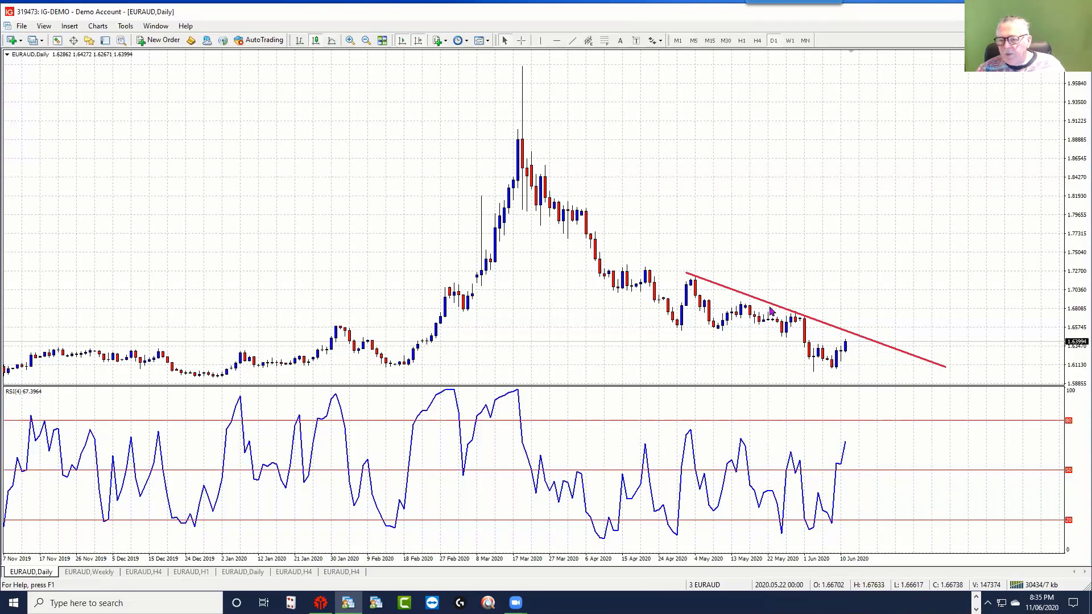
left_click_drag(811, 320, 791, 370)
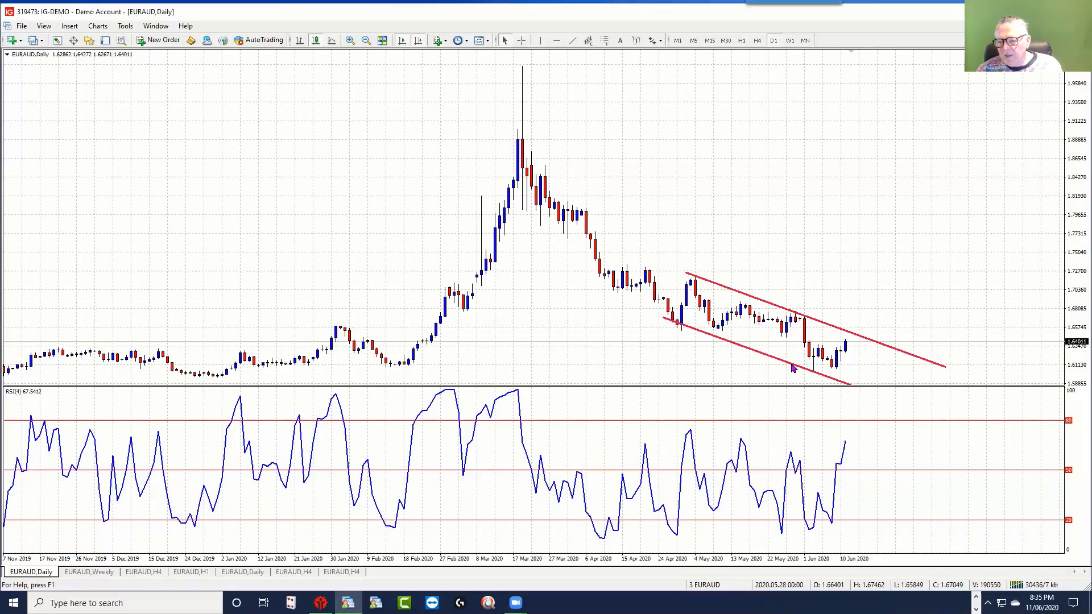
key("ctrl+F5")
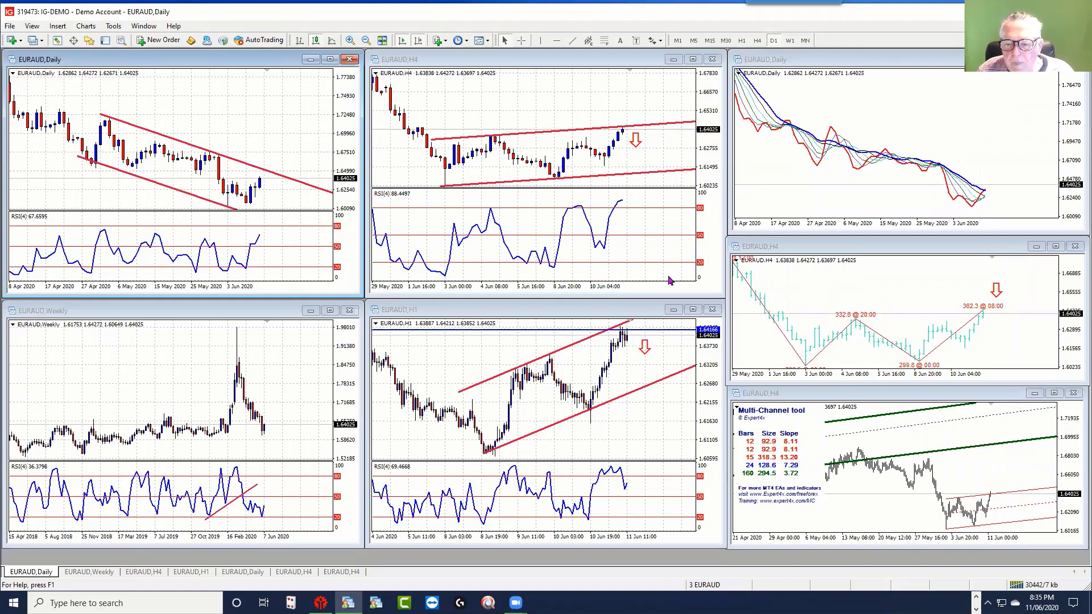
- Draw a horizontal line at 1.65041 on the EURAUD Daily chart and measure the distance from it down to the current price
mouse_move(259, 185)
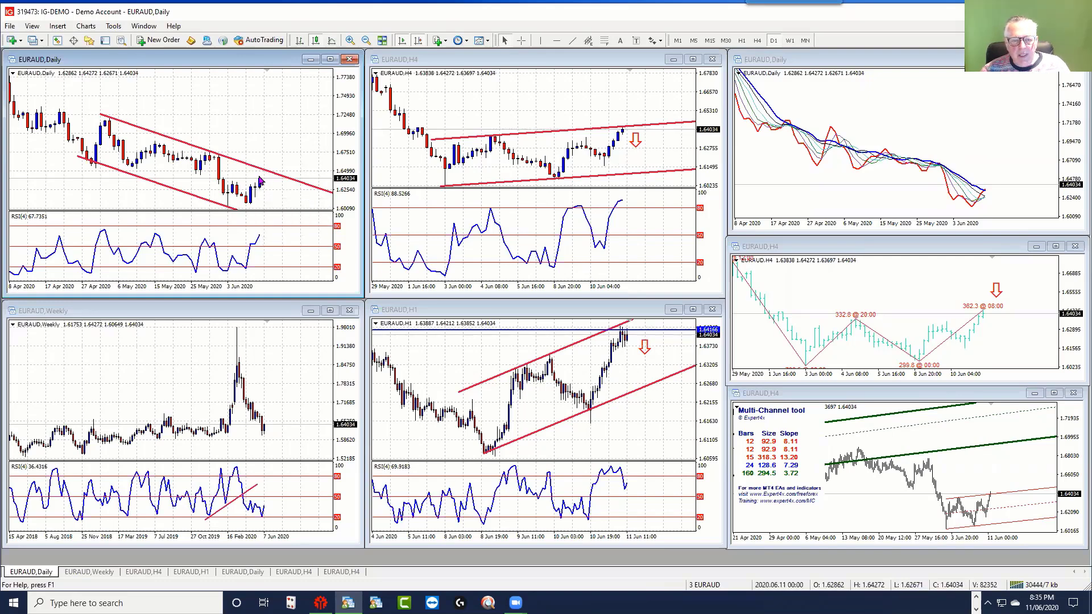
left_click(557, 40)
left_click(206, 172)
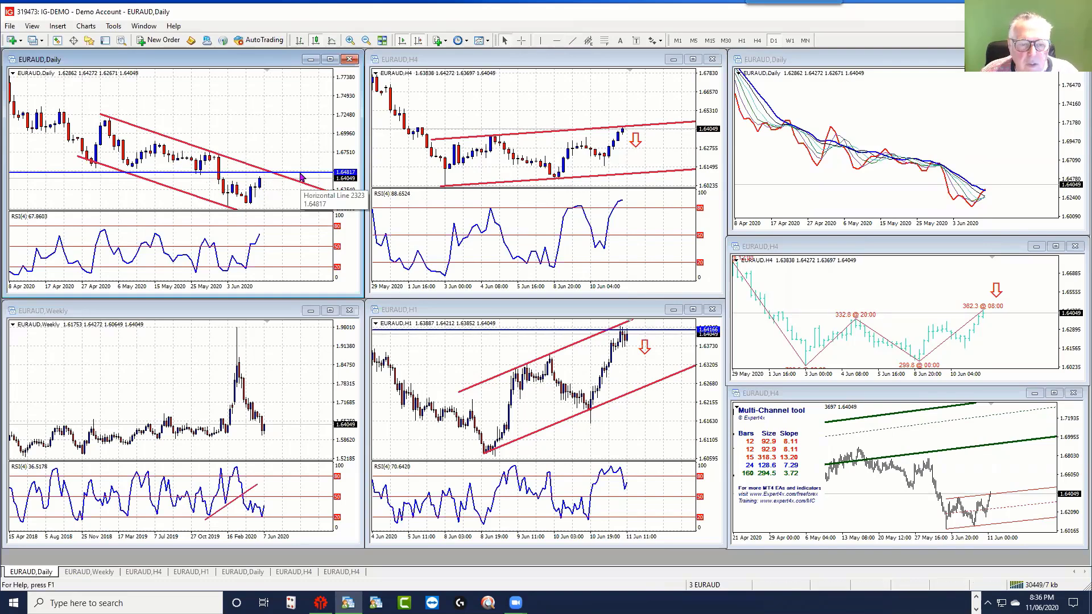
left_click_drag(301, 177, 307, 176)
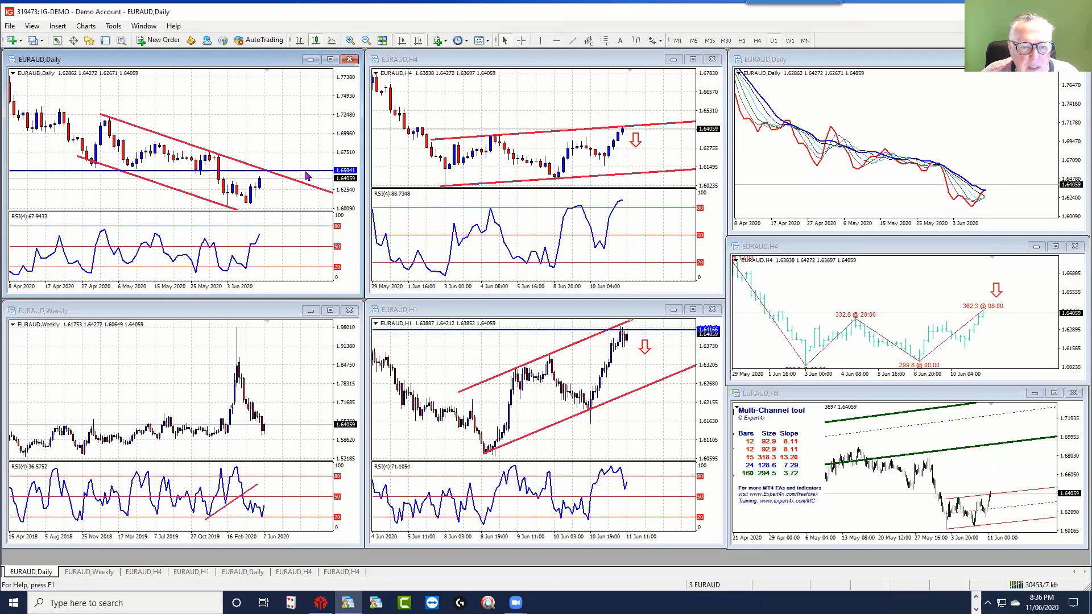
middle_click(264, 171)
left_click_drag(264, 170, 265, 179)
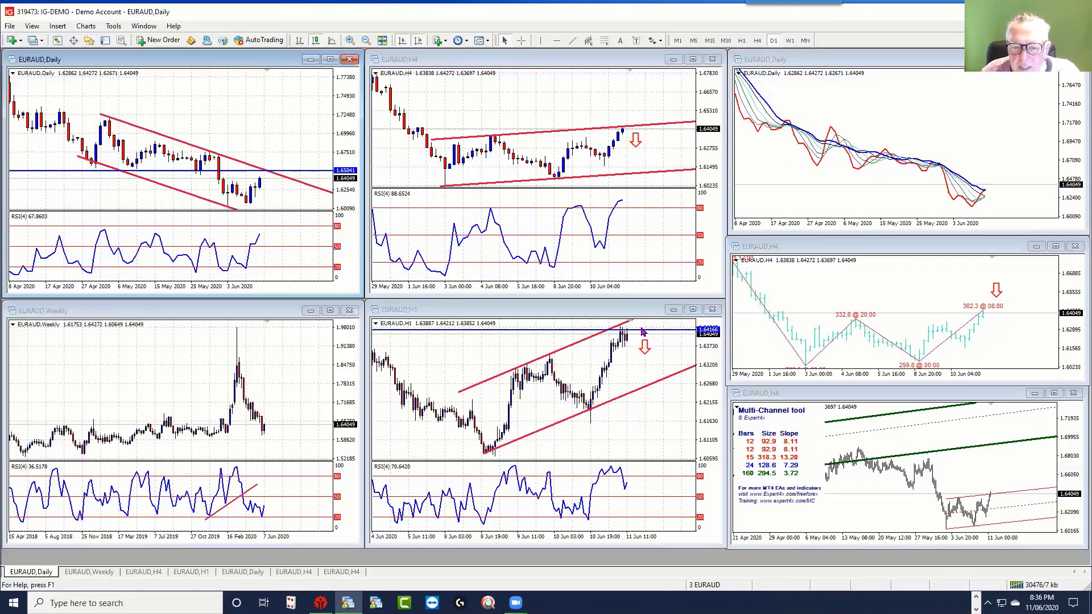
- Maximize the EURAUD H1 chart, switch it to M15 and compress its price scale to show the whole channel
left_click(693, 310)
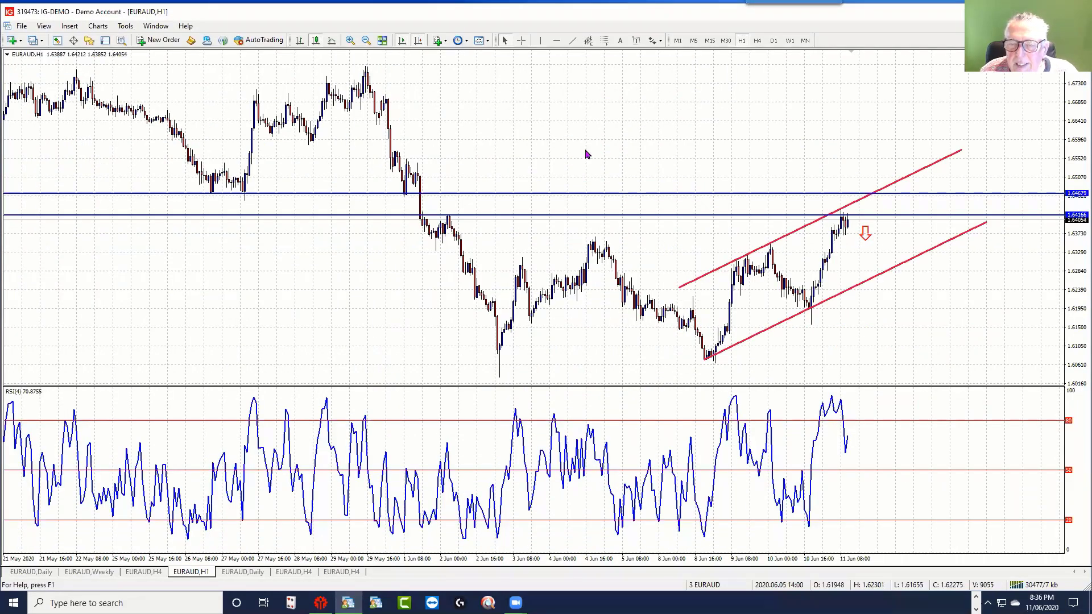
left_click(710, 40)
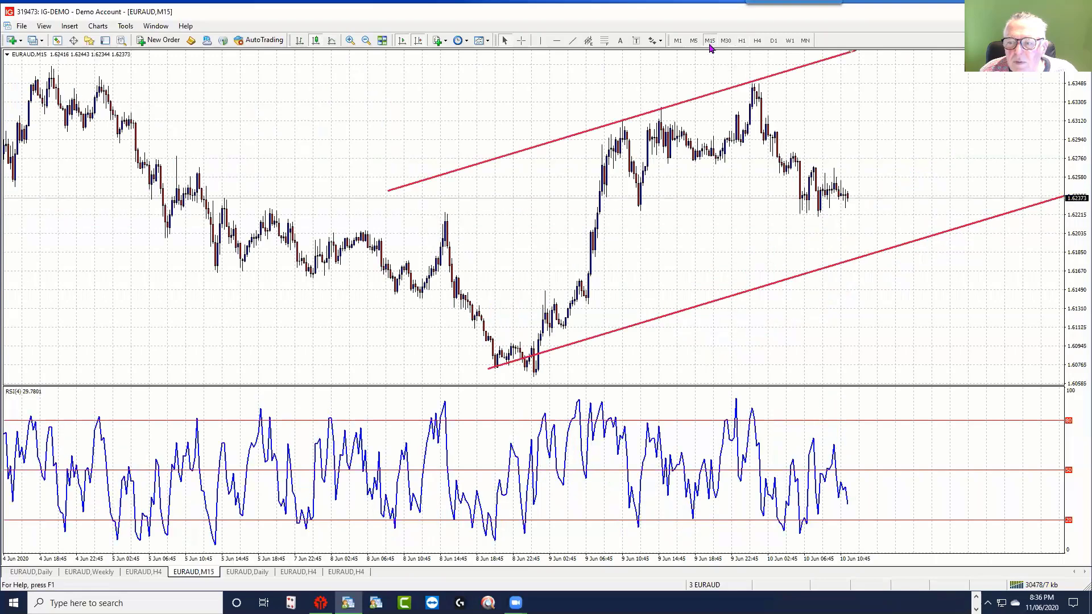
left_click_drag(1075, 206, 1077, 233)
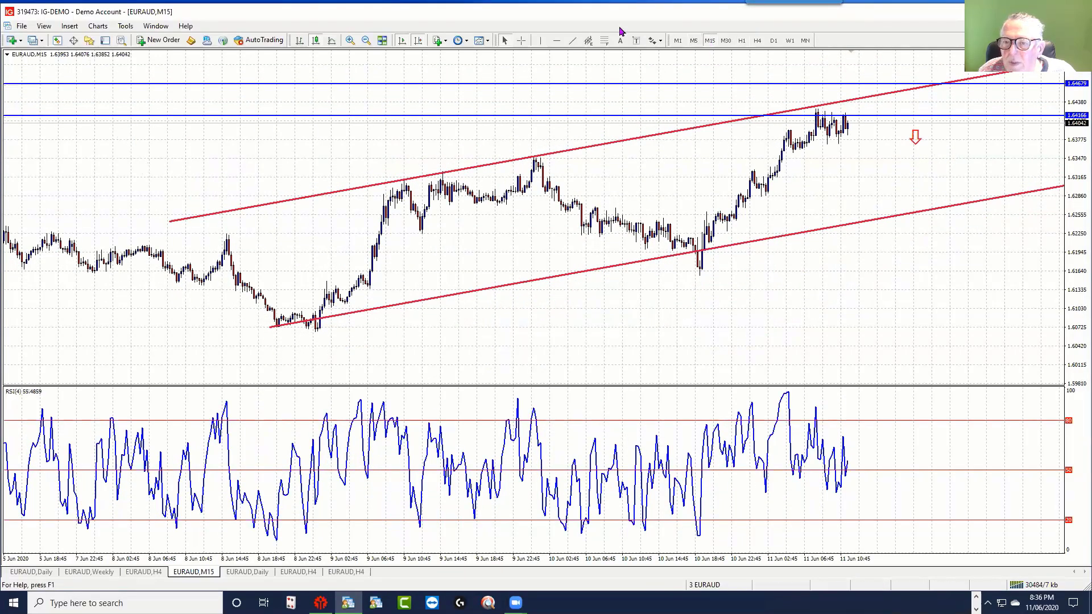
- Draw two converging trendlines above and below the 11 June consolidation on EURAUD M15, adjusting both ends of the lower one
left_click(573, 41)
left_click_drag(816, 107, 872, 116)
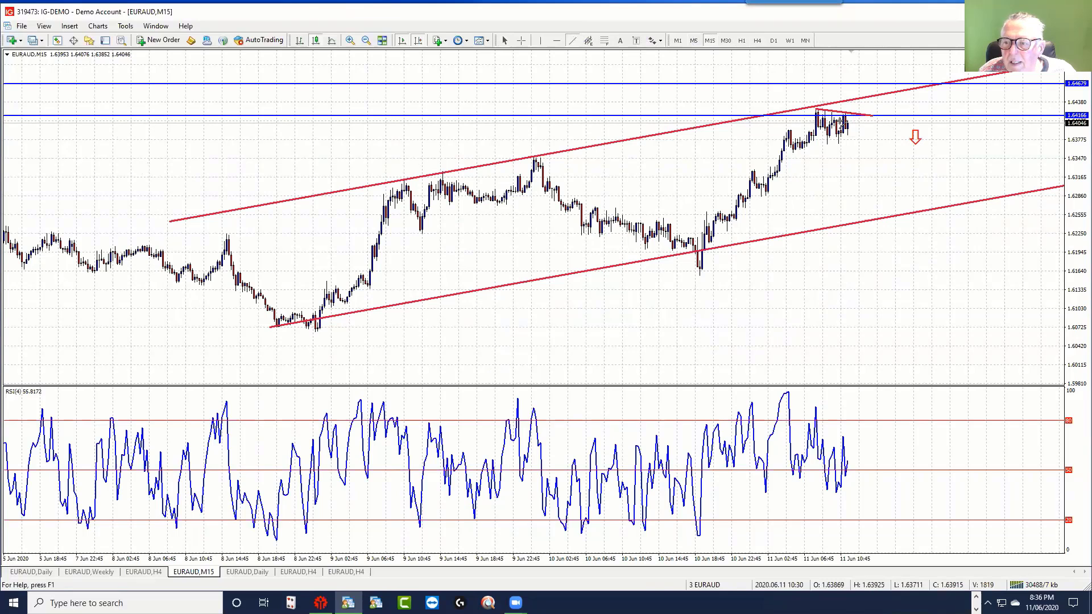
left_click_drag(792, 153, 884, 132)
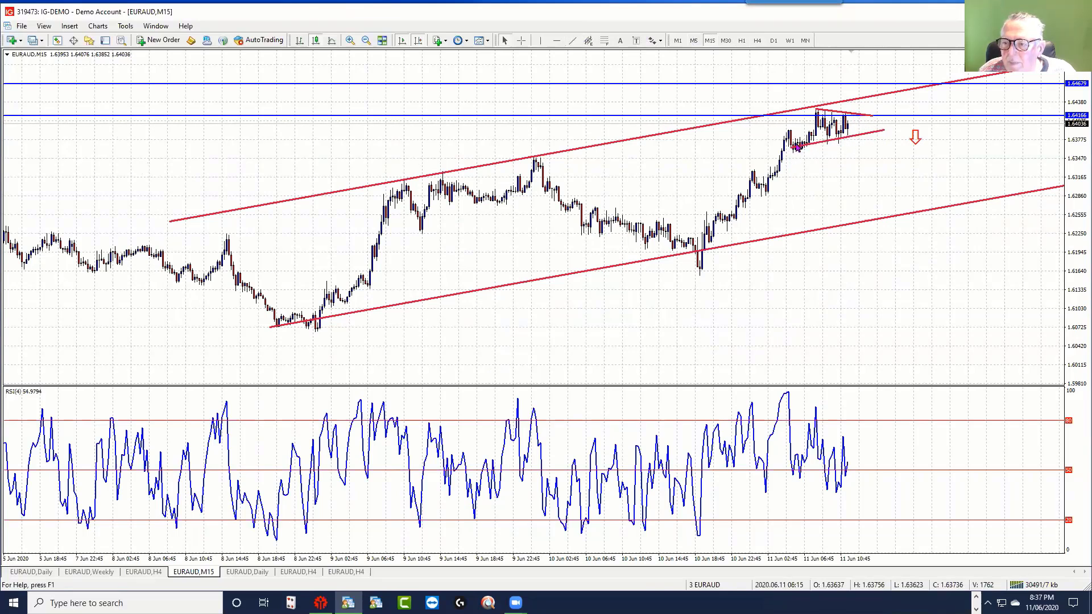
left_click_drag(791, 153, 788, 155)
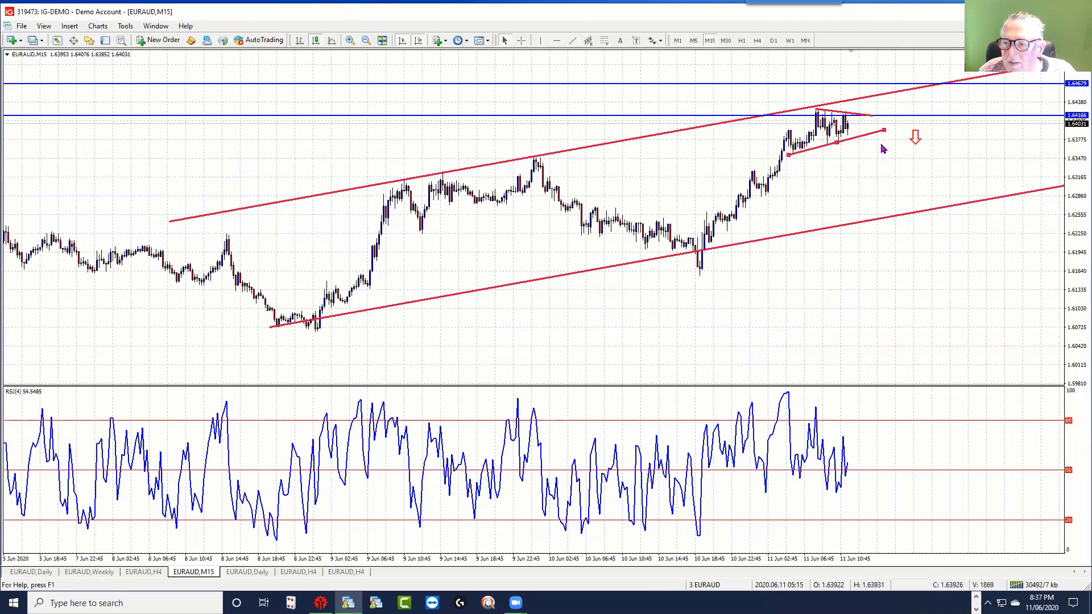
left_click_drag(883, 132, 878, 132)
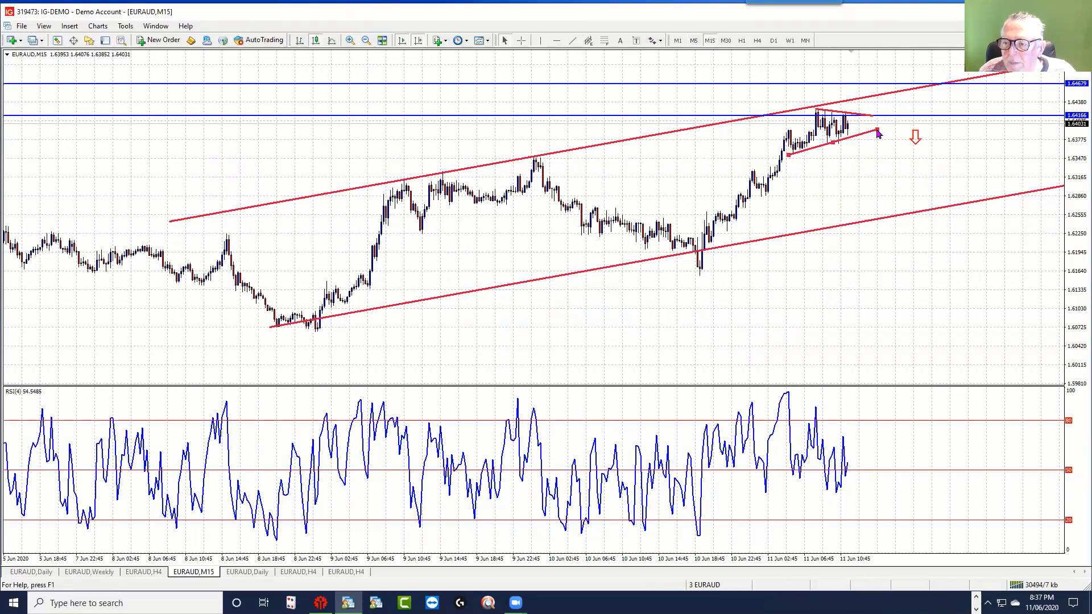
- Place an up arrow above the 11 June triangle on EURAUD M15, between the two horizontal lines
left_click(656, 41)
left_click(678, 81)
left_click(848, 106)
left_click_drag(849, 102, 851, 94)
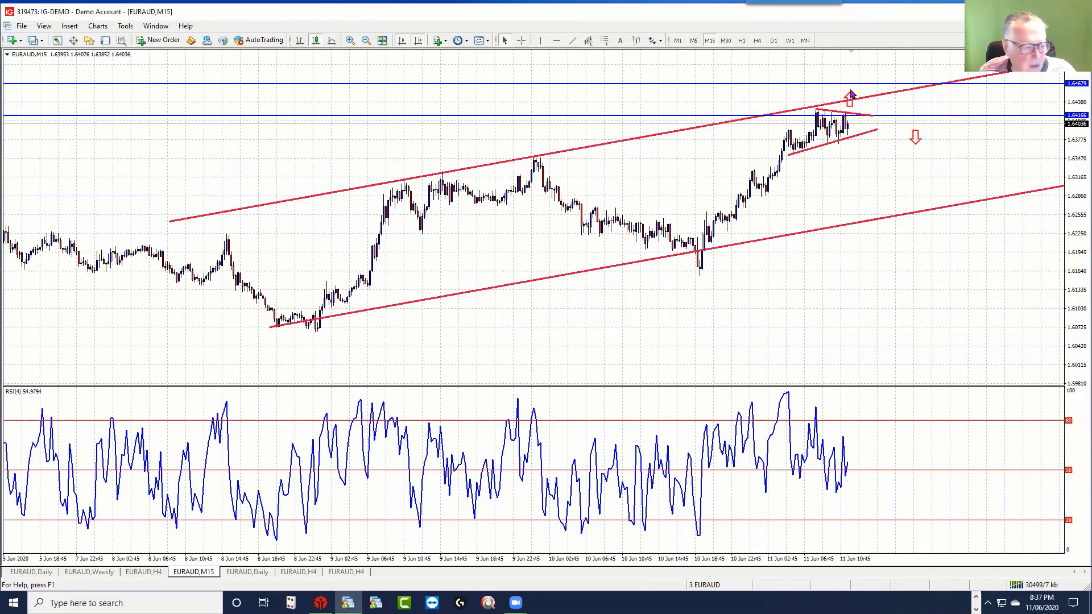
- Place a down arrow just below the 11 June triangle on EURAUD M15 and restore the tiled chart layout
left_click(654, 42)
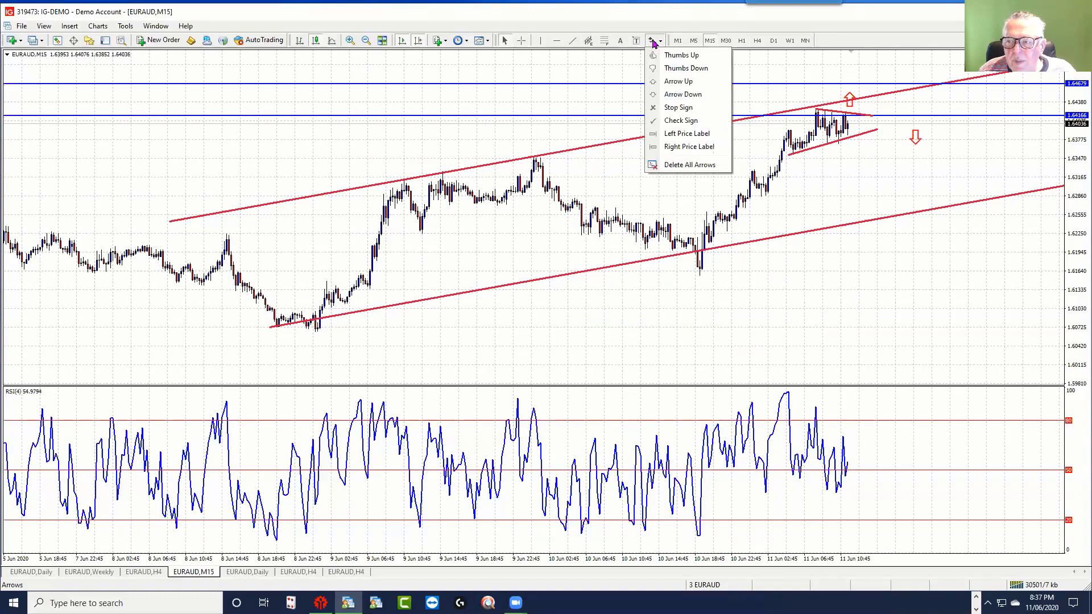
left_click(670, 108)
left_click(853, 141)
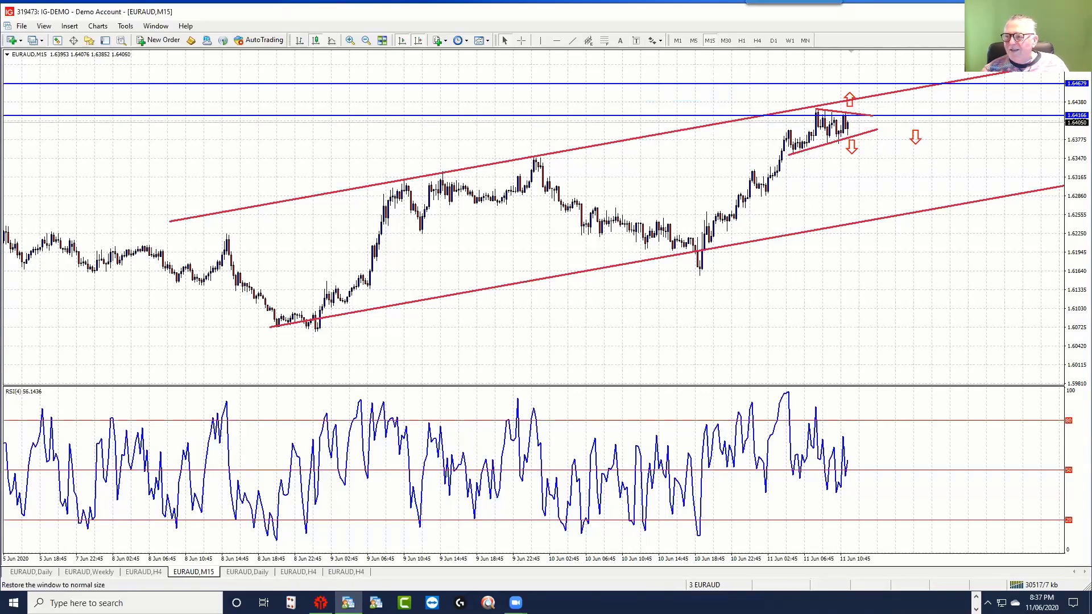
left_click(1071, 25)
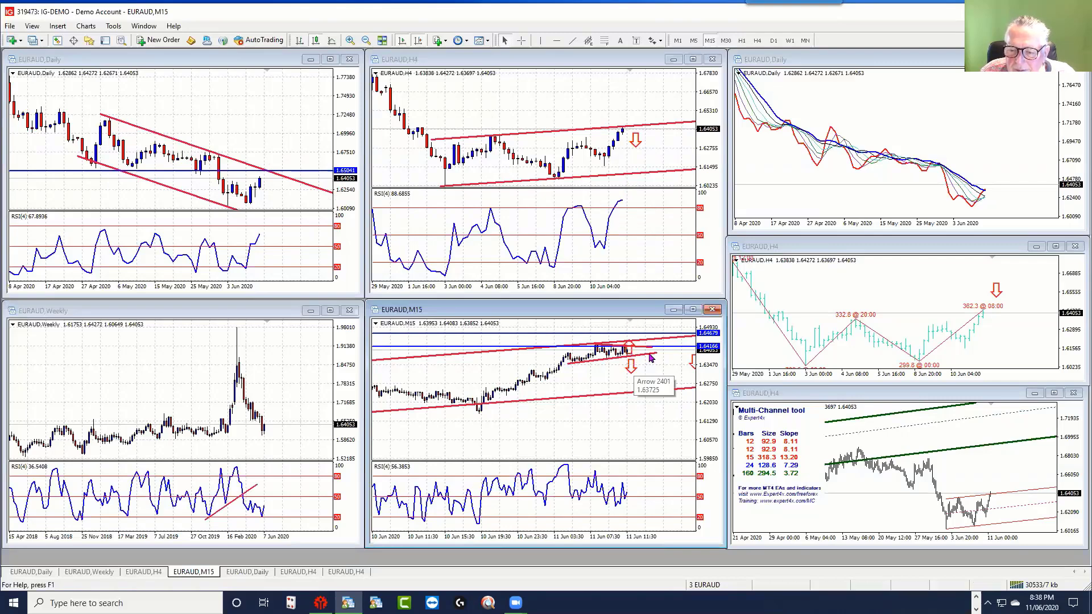
- Rescale the EURAUD M15 price axis and nudge the up arrow above the triangle slightly lower, keeping the chart in the tiled layout
left_click_drag(706, 441, 704, 421)
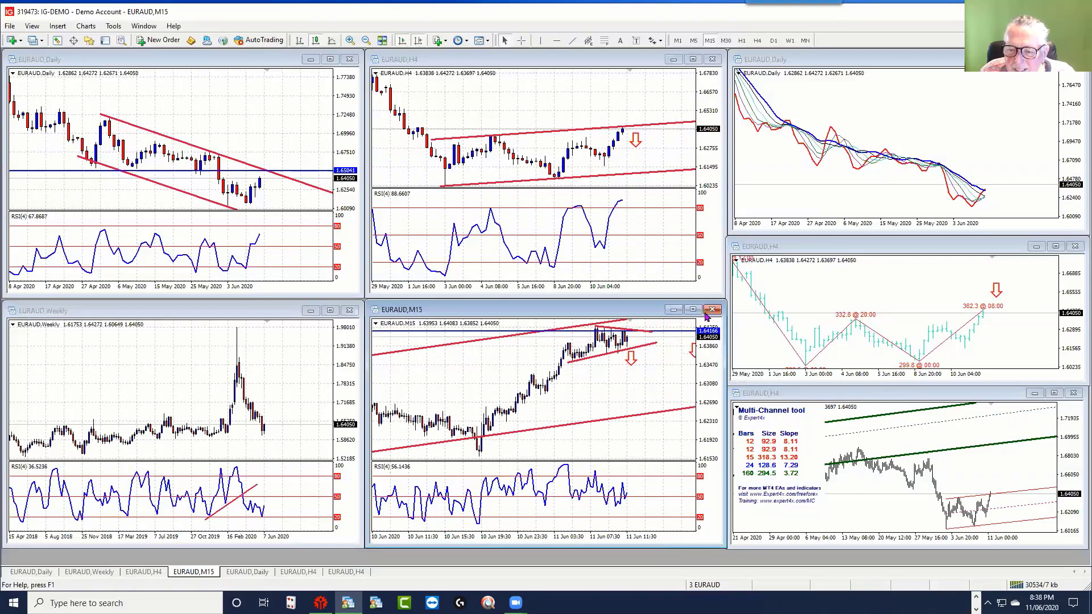
left_click_drag(716, 364, 718, 390)
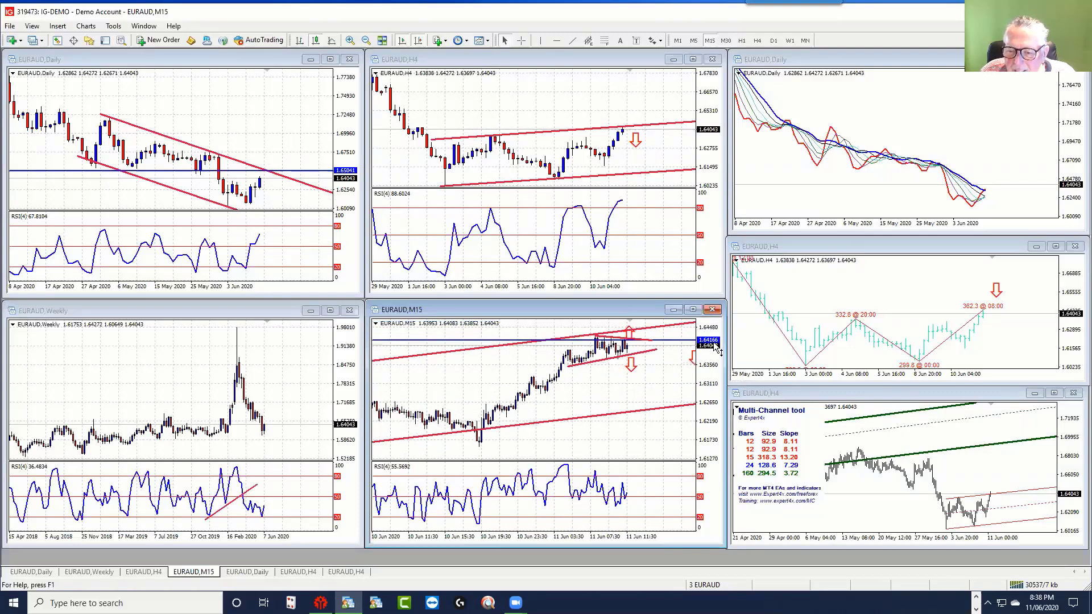
left_click(693, 310)
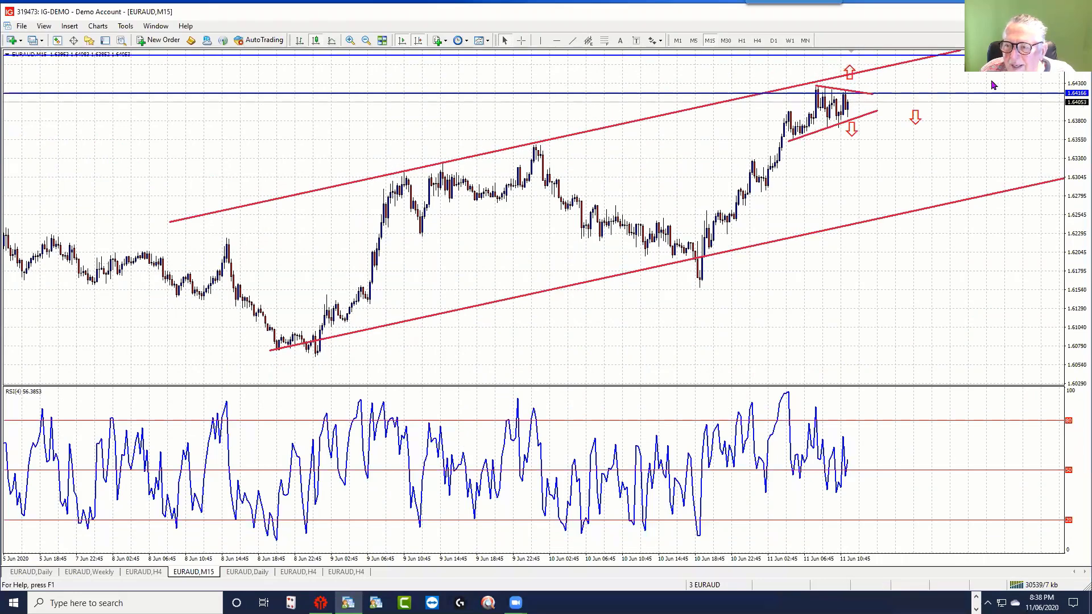
double_click(850, 70)
left_click_drag(852, 70, 854, 74)
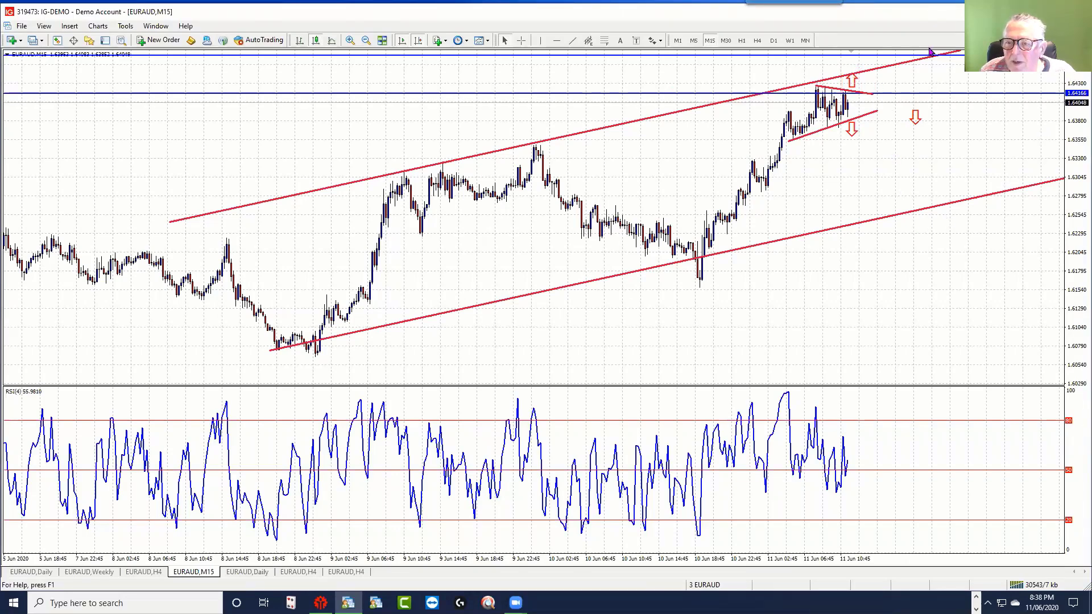
left_click(1070, 26)
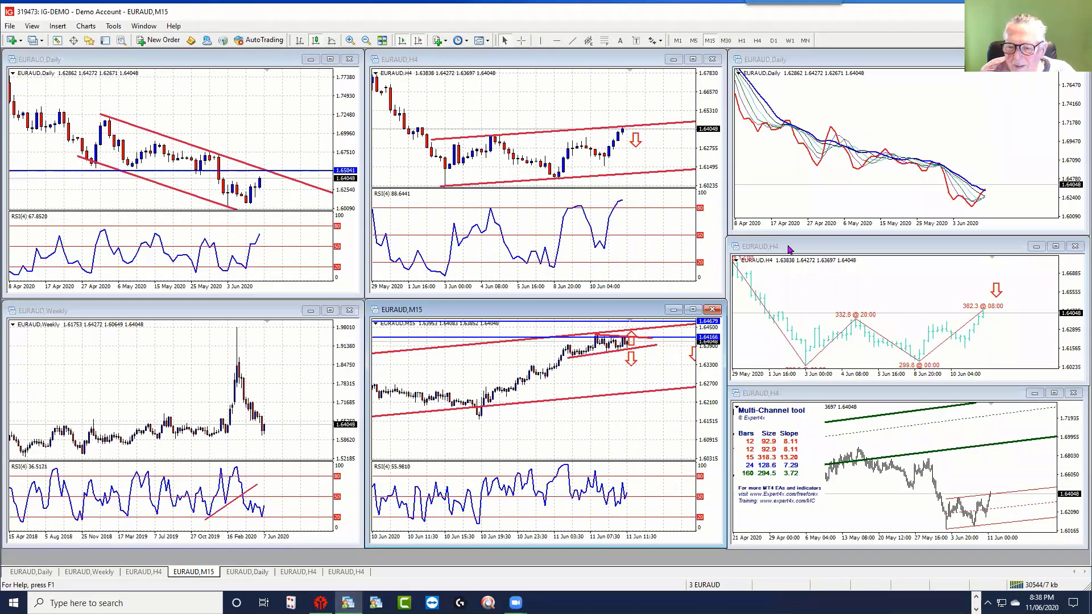
left_click_drag(705, 446, 615, 353)
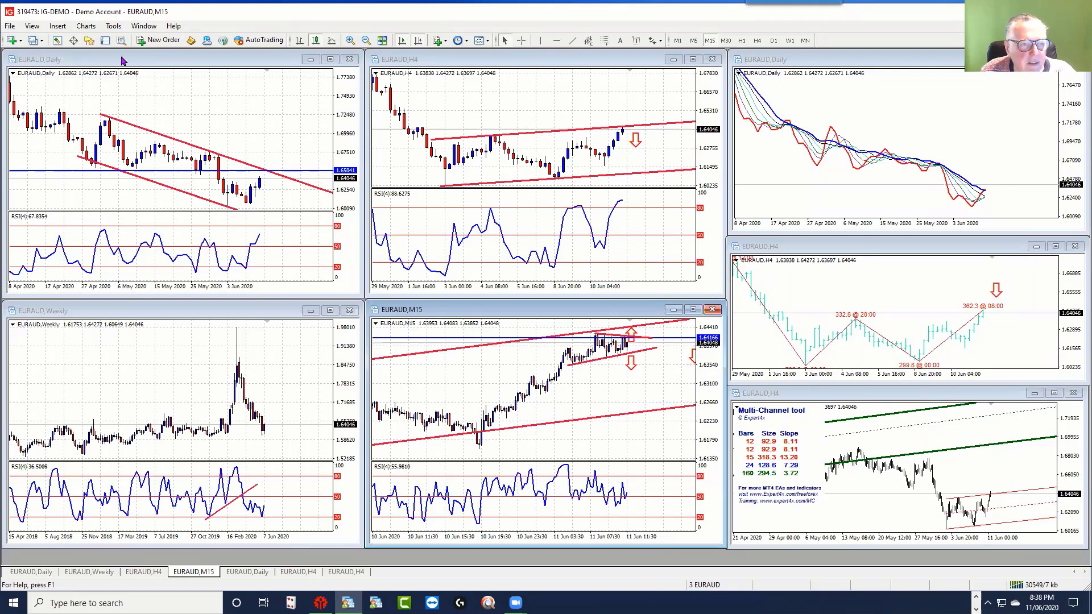
- Load the 3 GBPCHF profile and draw a rising trendline on the Daily chart from the March low through the May lows
left_click(32, 43)
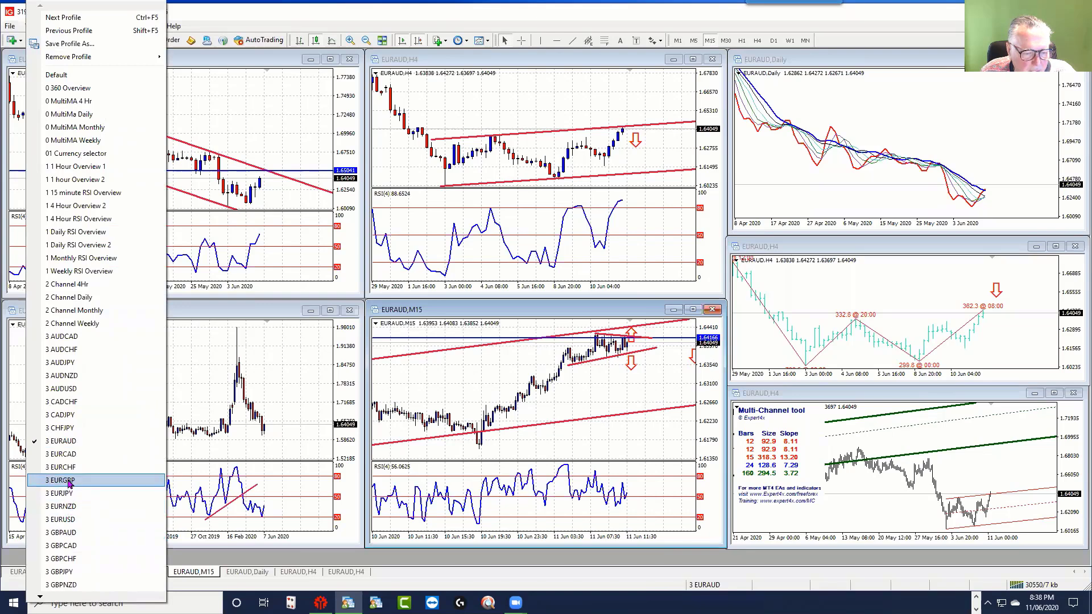
left_click(63, 559)
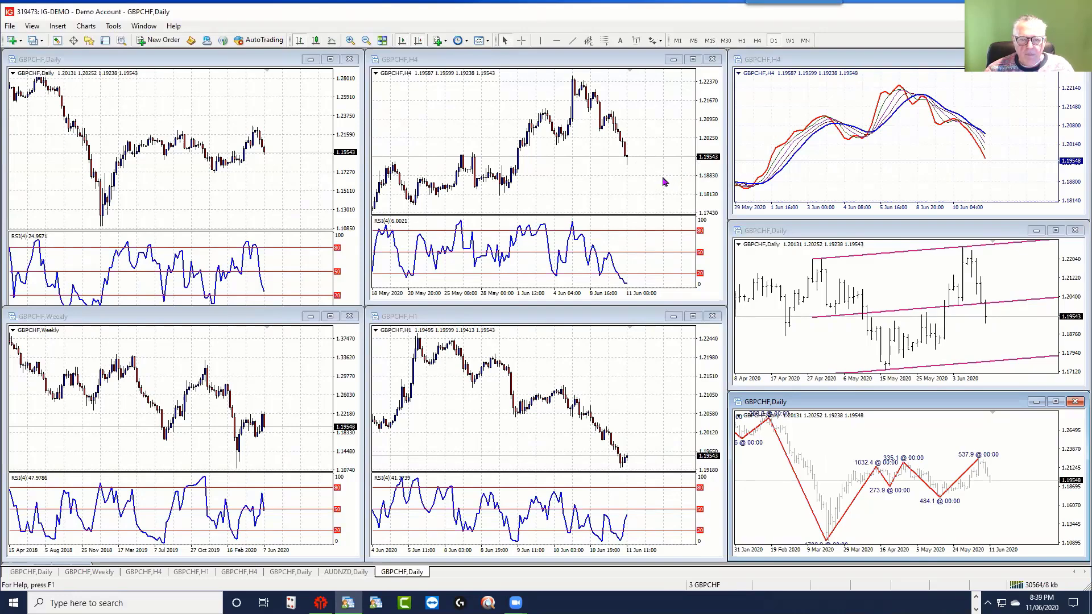
left_click(293, 101)
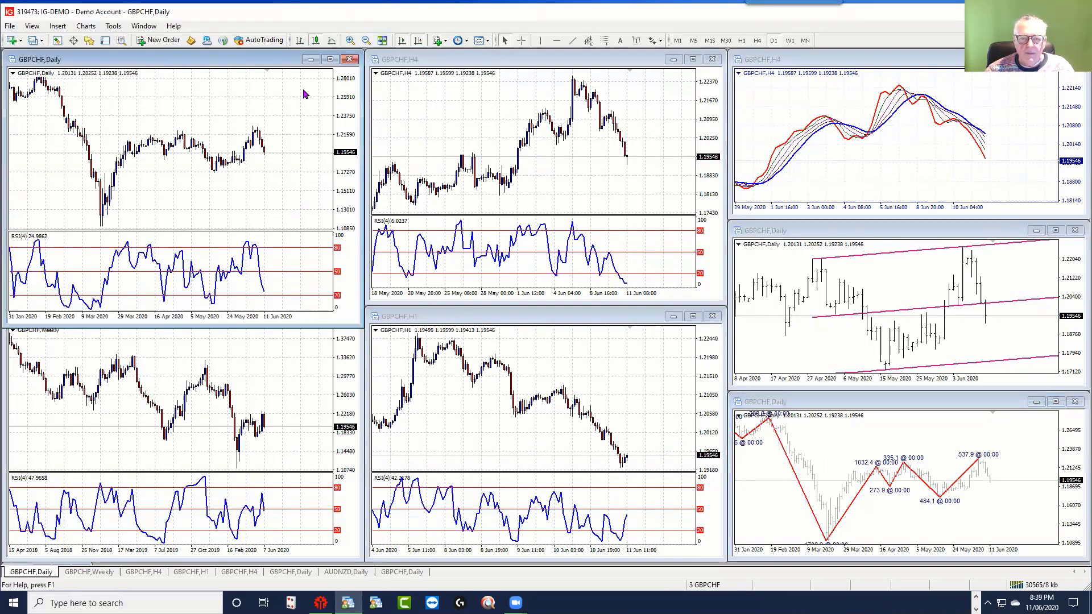
left_click(575, 42)
left_click_drag(101, 217, 295, 144)
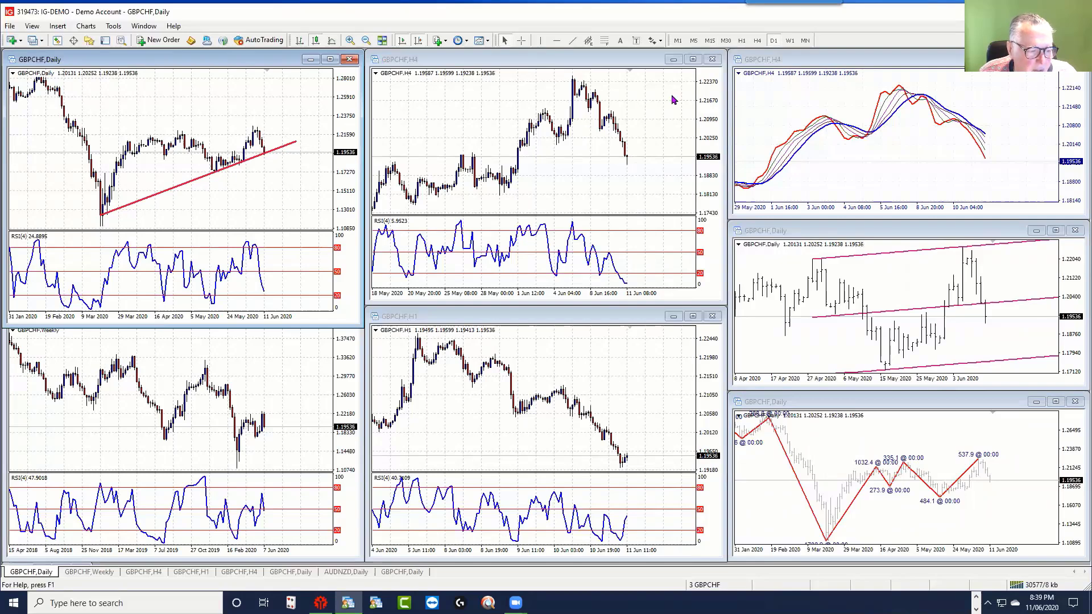
- Maximize the GBPCHF H4 chart and draw a rising trendline under the lows from mid-May to the current price
left_click(667, 120)
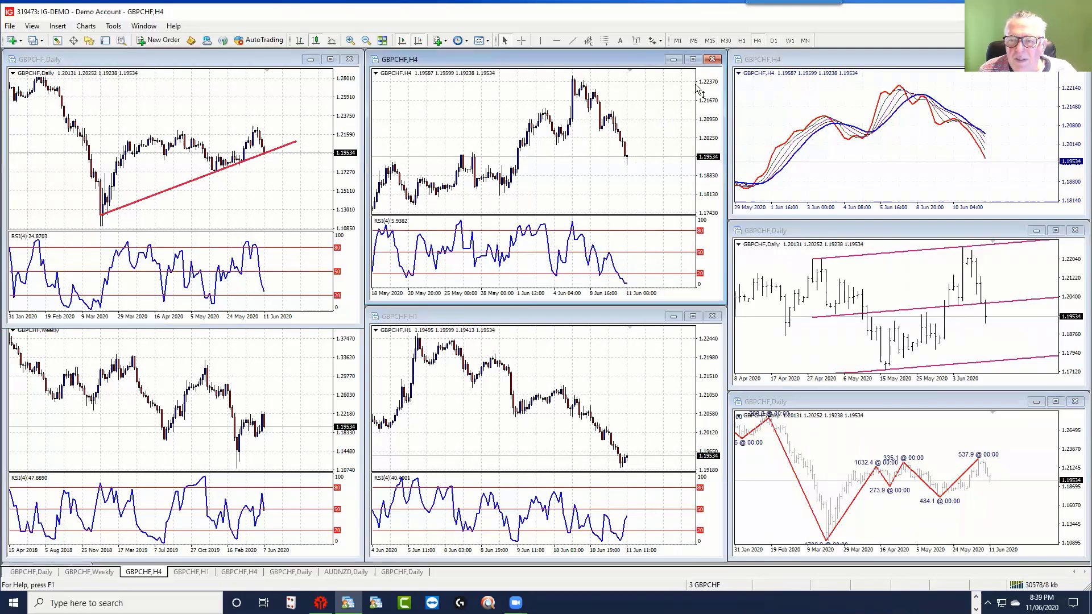
left_click(693, 60)
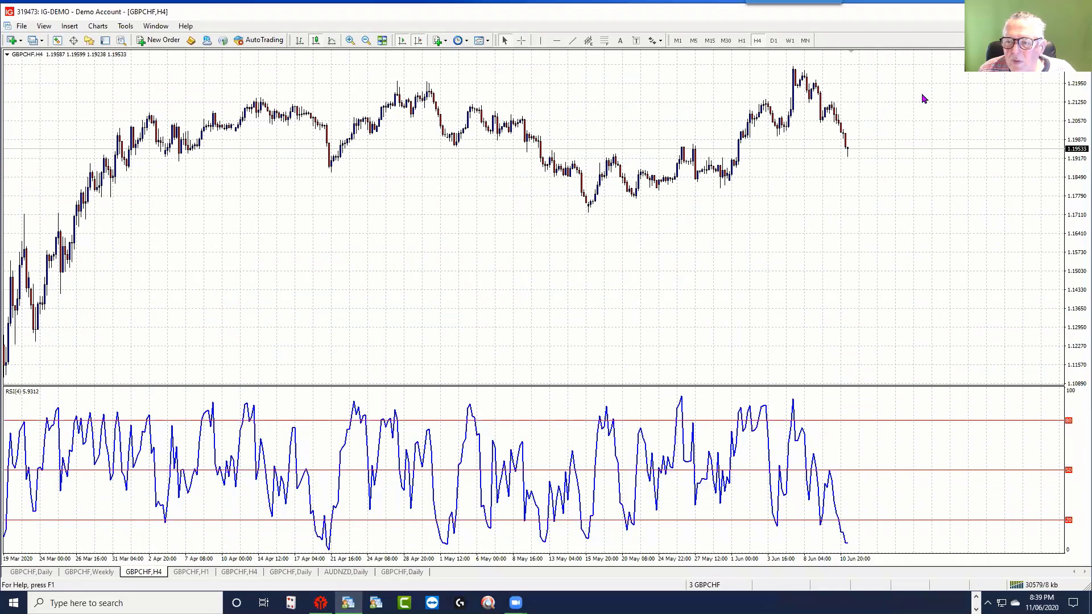
left_click(573, 41)
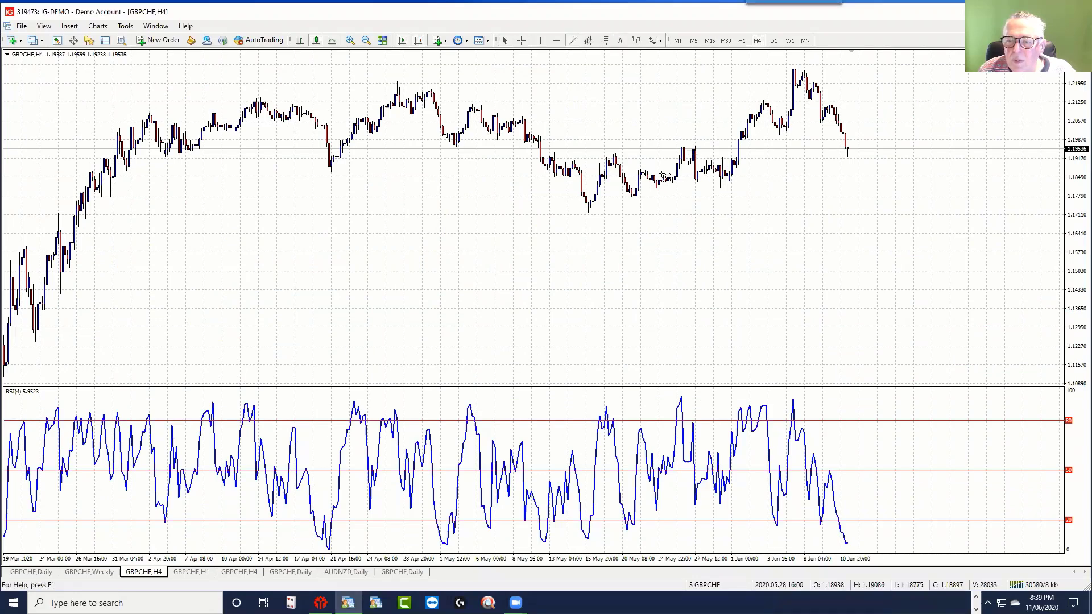
left_click_drag(587, 208, 921, 143)
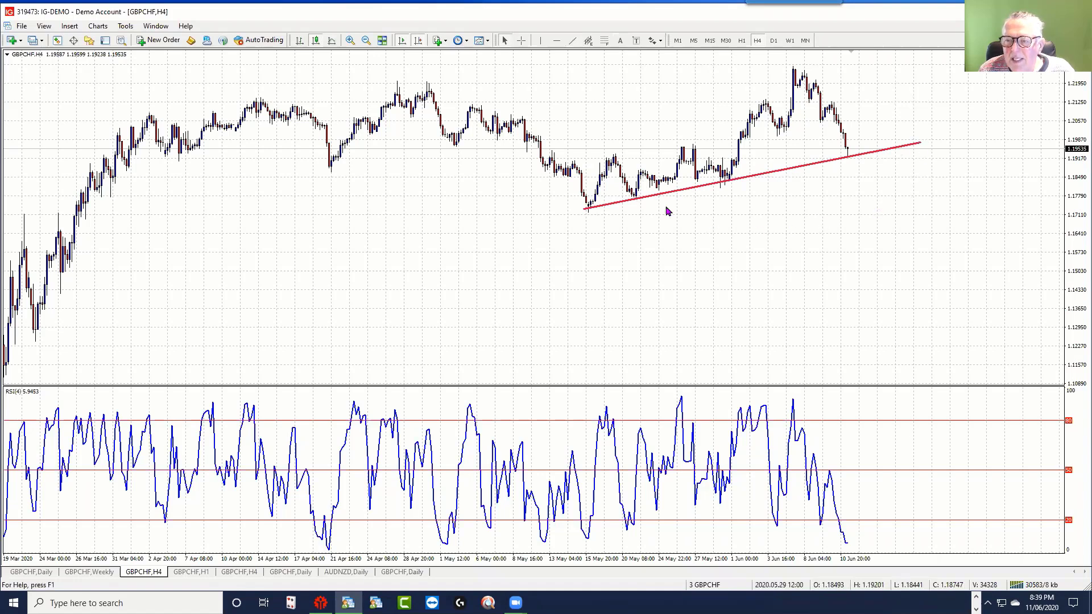
- Draw a horizontal line on GBPCHF H4, lower it to 1.19385, and restore the tiled chart layout
left_click(557, 41)
left_click(453, 143)
double_click(481, 143)
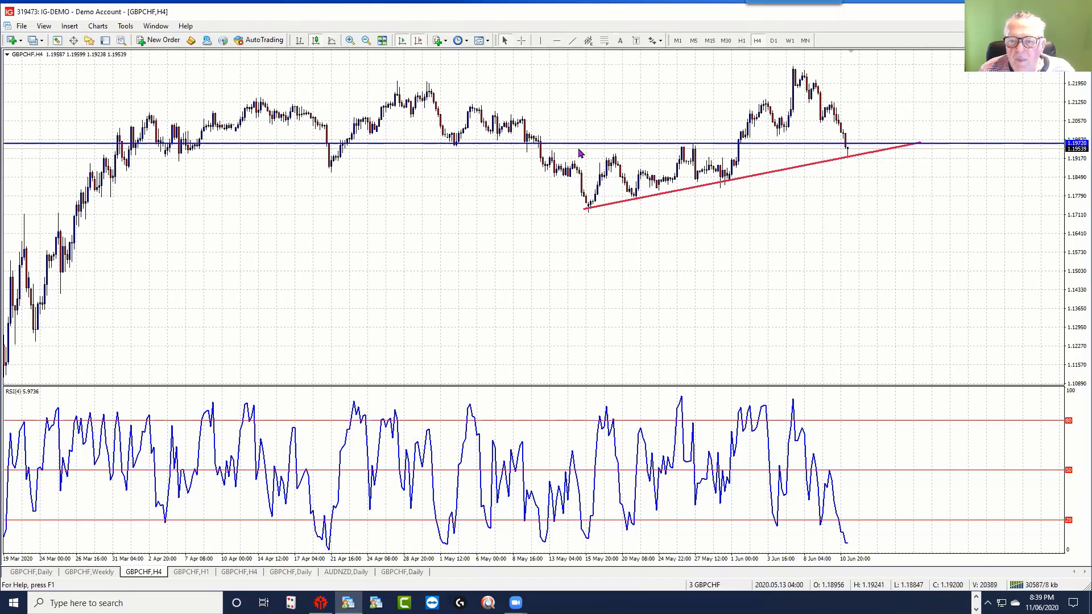
left_click_drag(587, 145, 588, 151)
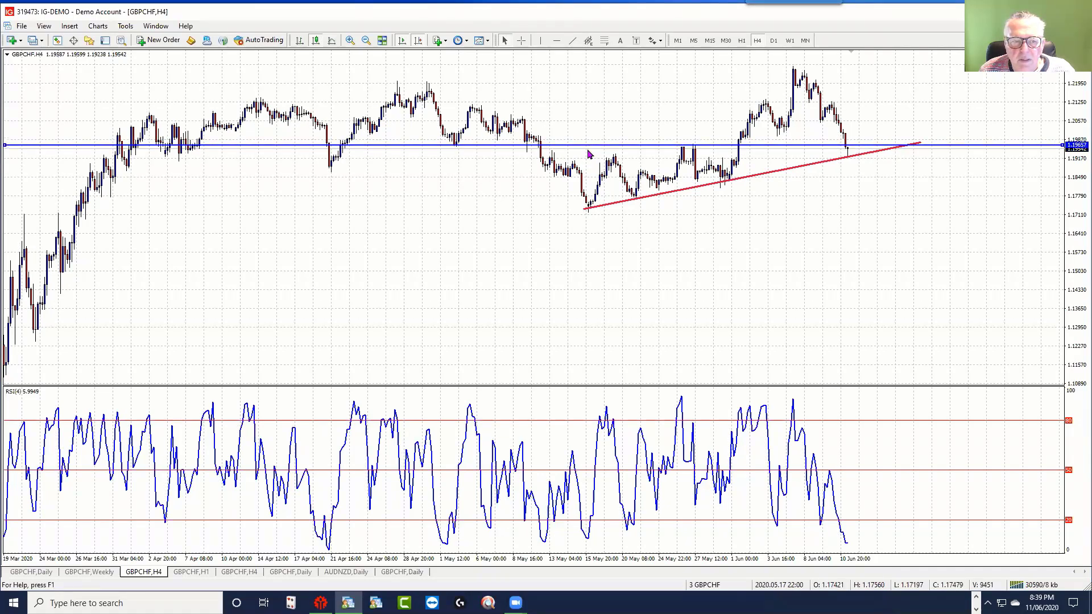
left_click_drag(590, 151, 586, 157)
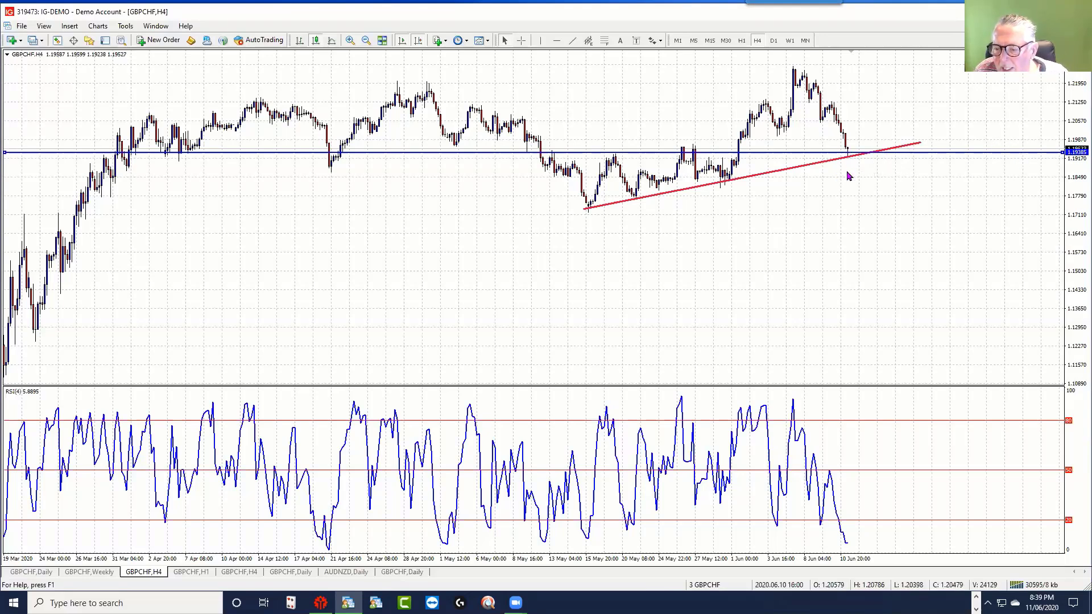
left_click_drag(1077, 100, 1076, 78)
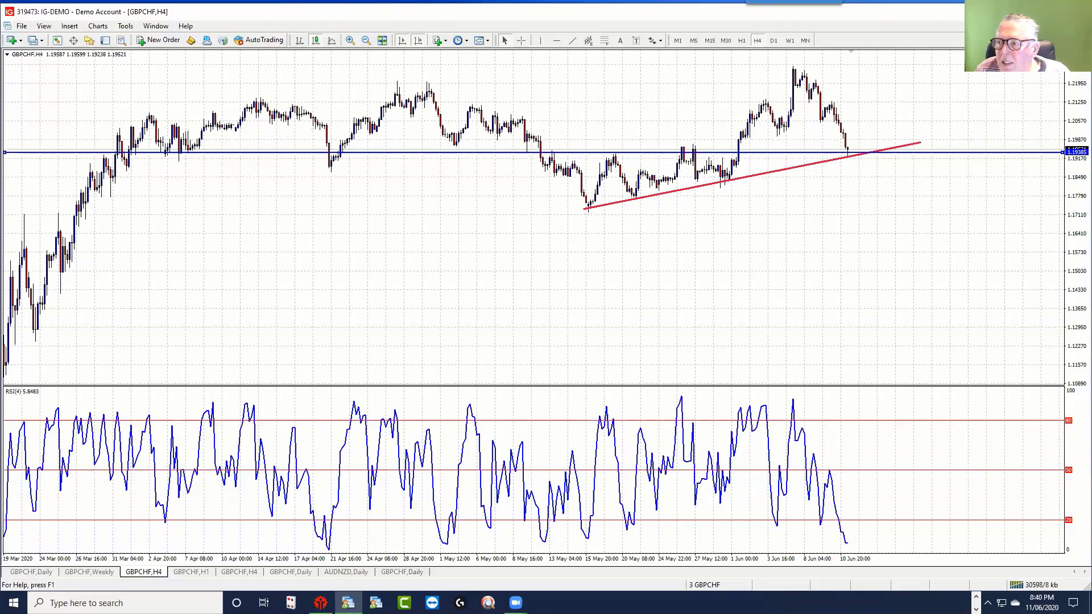
key("alt+r")
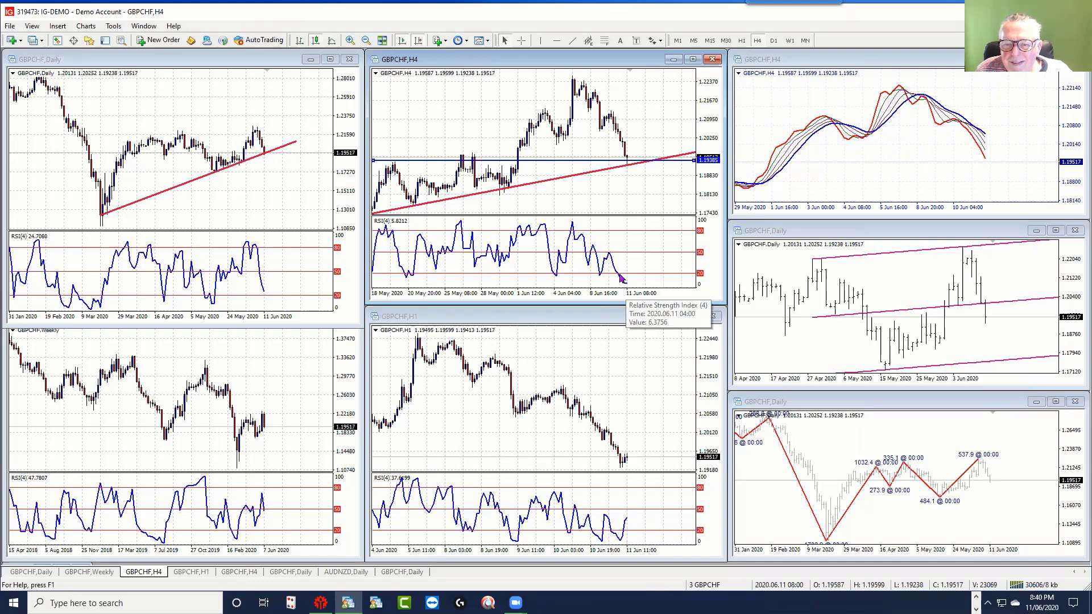
- Place a down arrow below the rising trendline at the current price on GBPCHF H4
middle_click(455, 167)
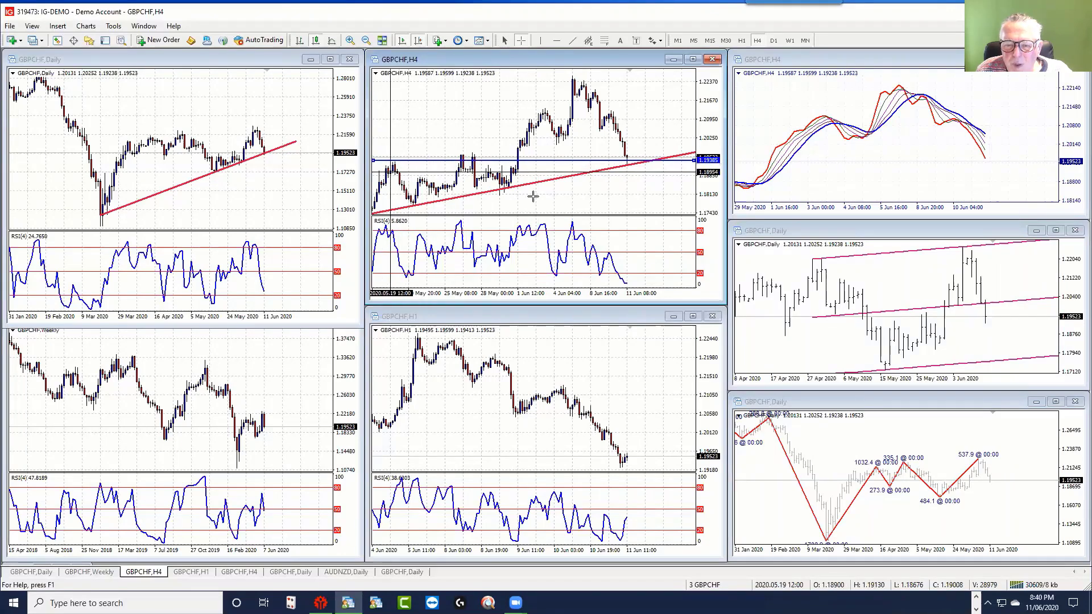
left_click(629, 219)
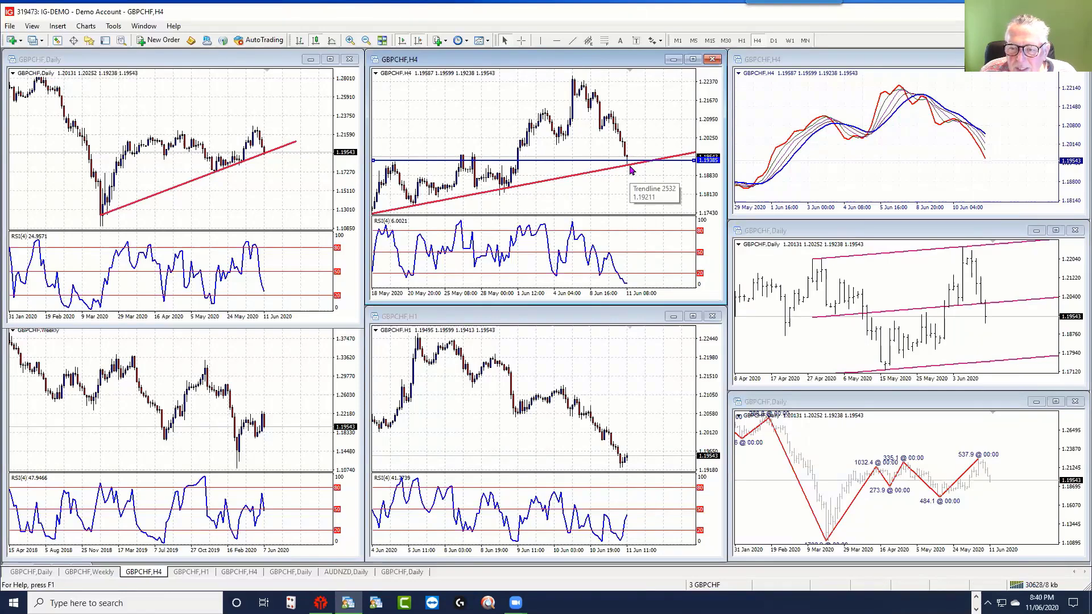
left_click(653, 41)
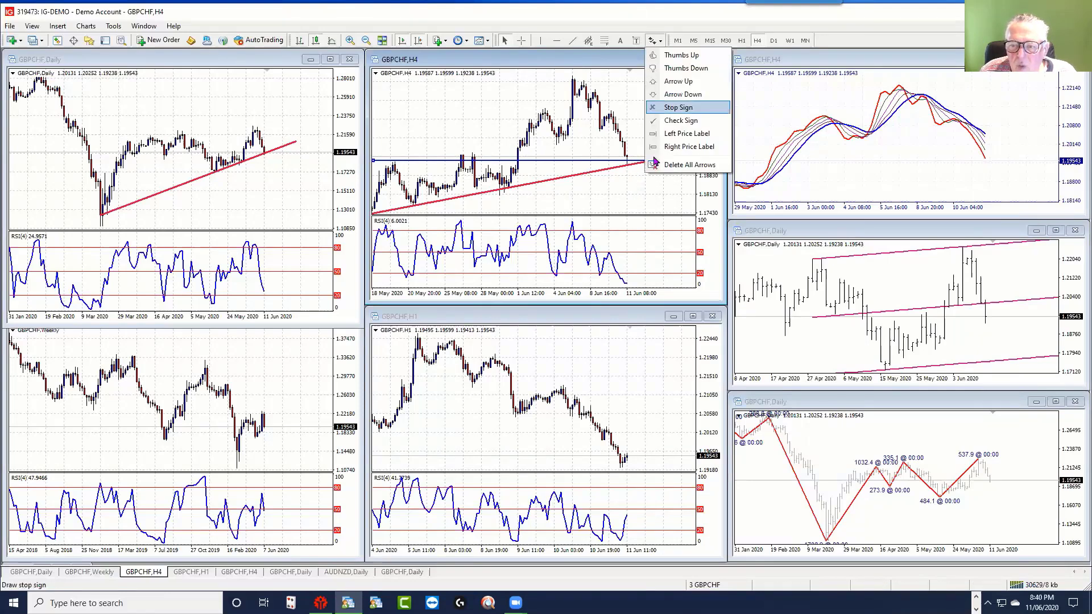
left_click(655, 95)
left_click(636, 171)
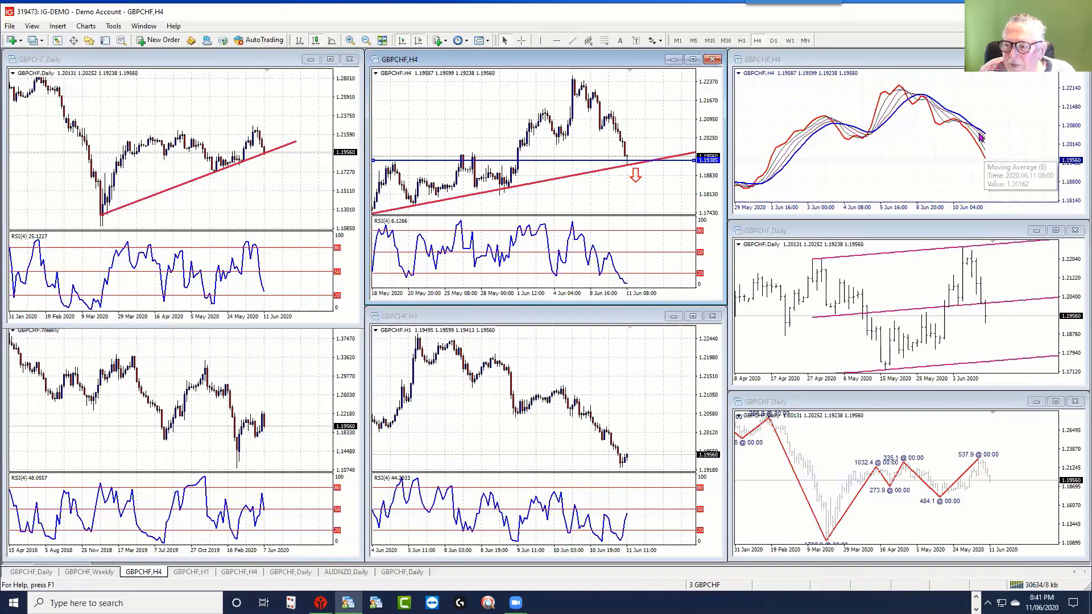
- Switch the GBPCHF moving-average chart to Daily, keeping the trendline chart on H4, and examine the Daily zigzag swings at full size
left_click(773, 41)
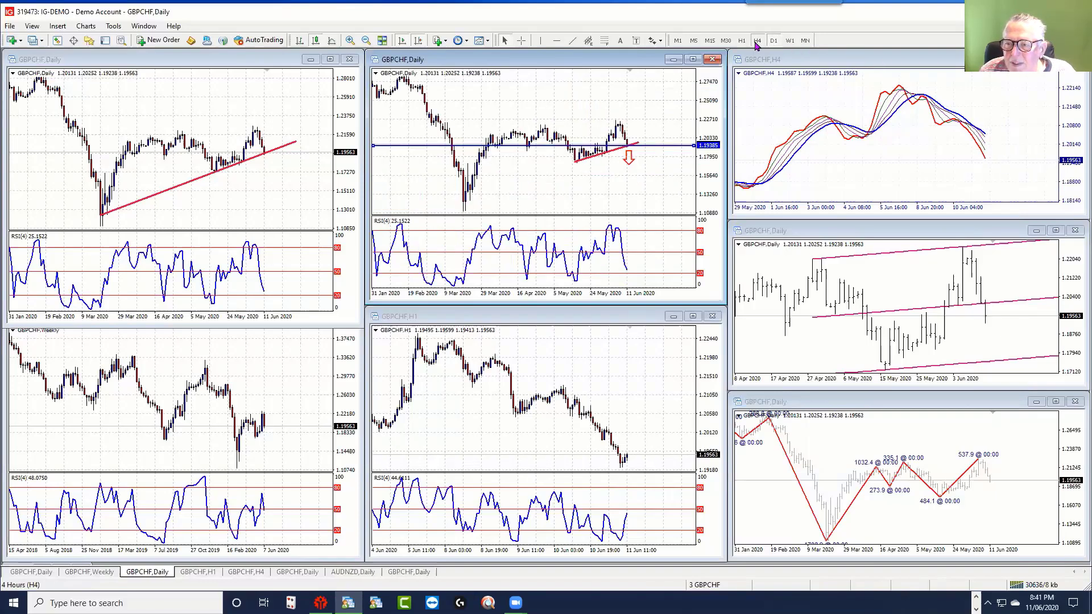
left_click(757, 40)
left_click(773, 41)
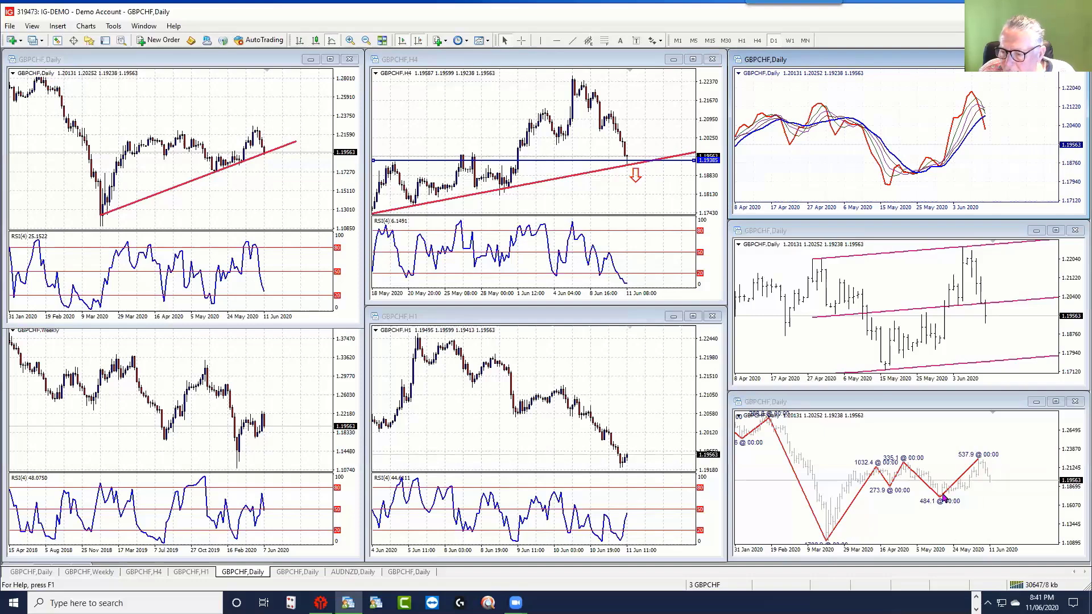
left_click(1056, 402)
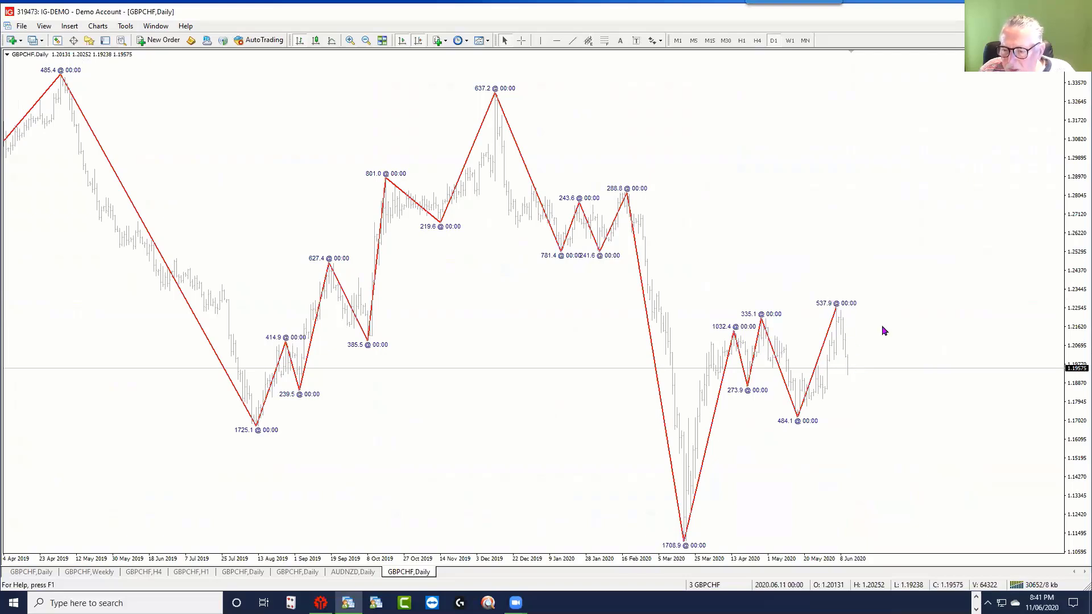
key("ctrl+F5")
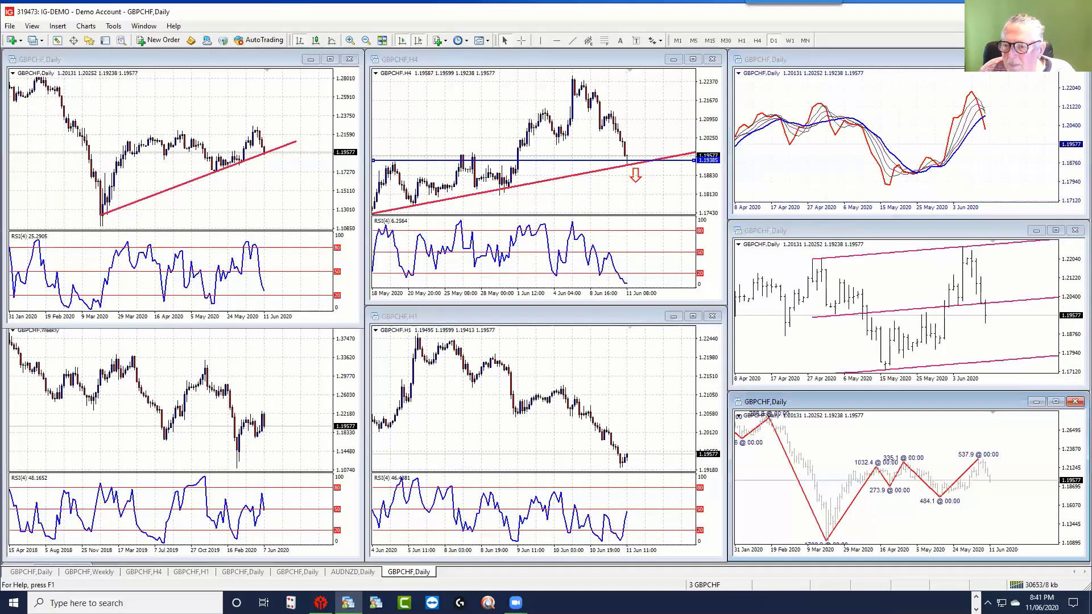
- Maximize the GBPCHF Daily channel chart, place a stop sign on the lower channel line ahead of price, and restore the tiled layout
left_click(1055, 231)
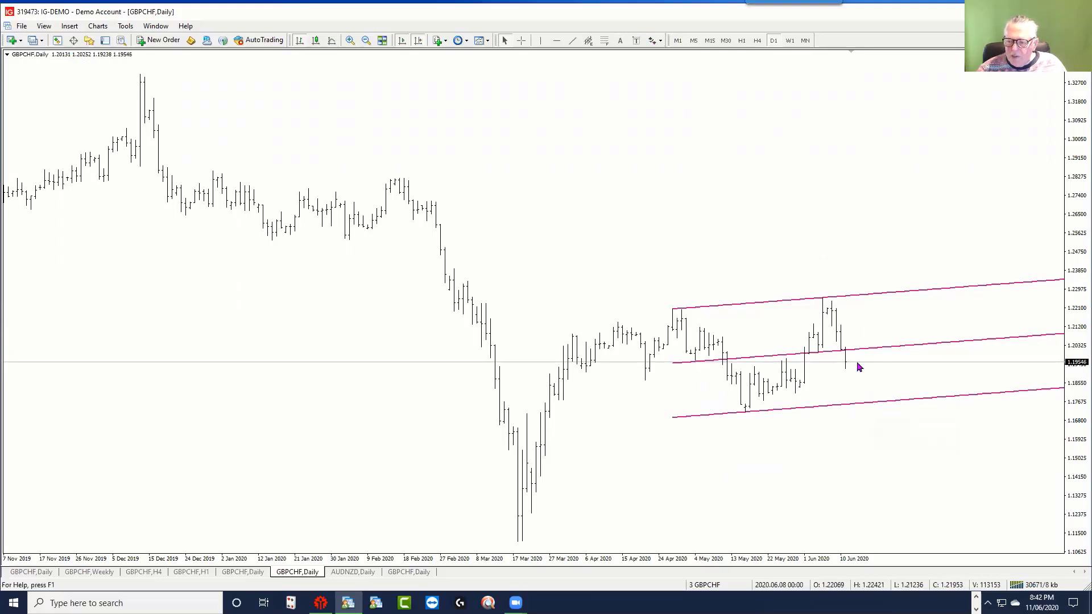
left_click(654, 40)
left_click(655, 109)
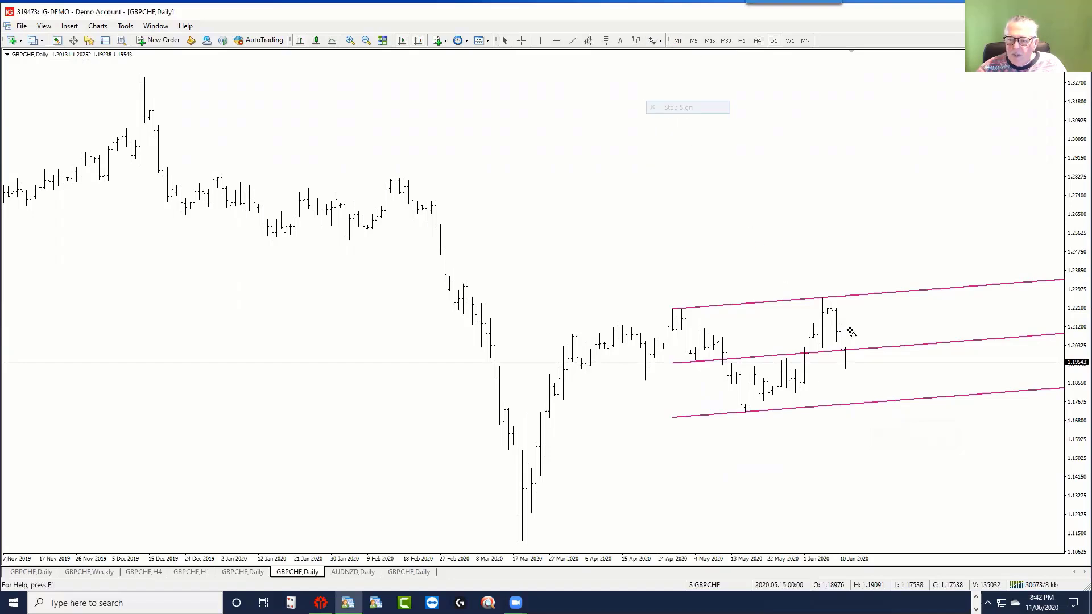
left_click(862, 397)
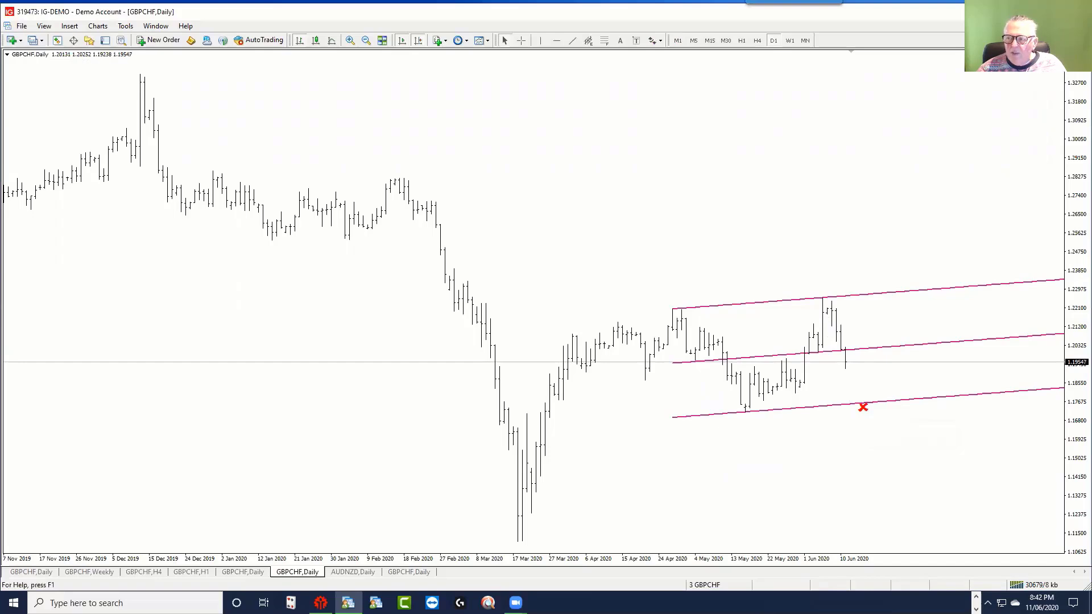
left_click(1071, 26)
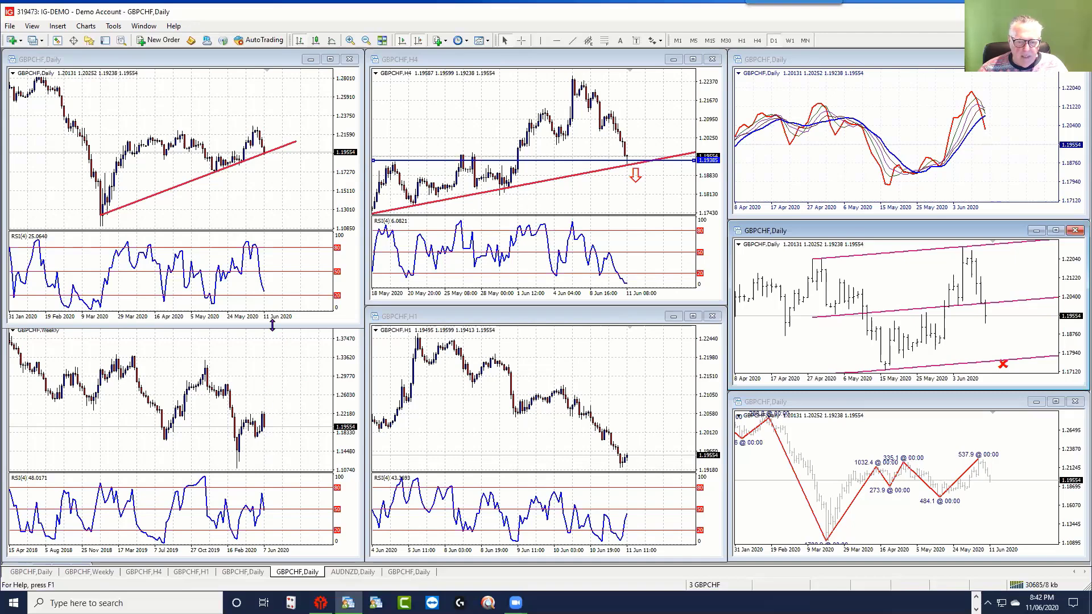
- Shorten the GBPCHF Daily chart window so it stops overlapping the Weekly chart, and examine the decline on H1
left_click_drag(273, 325, 273, 304)
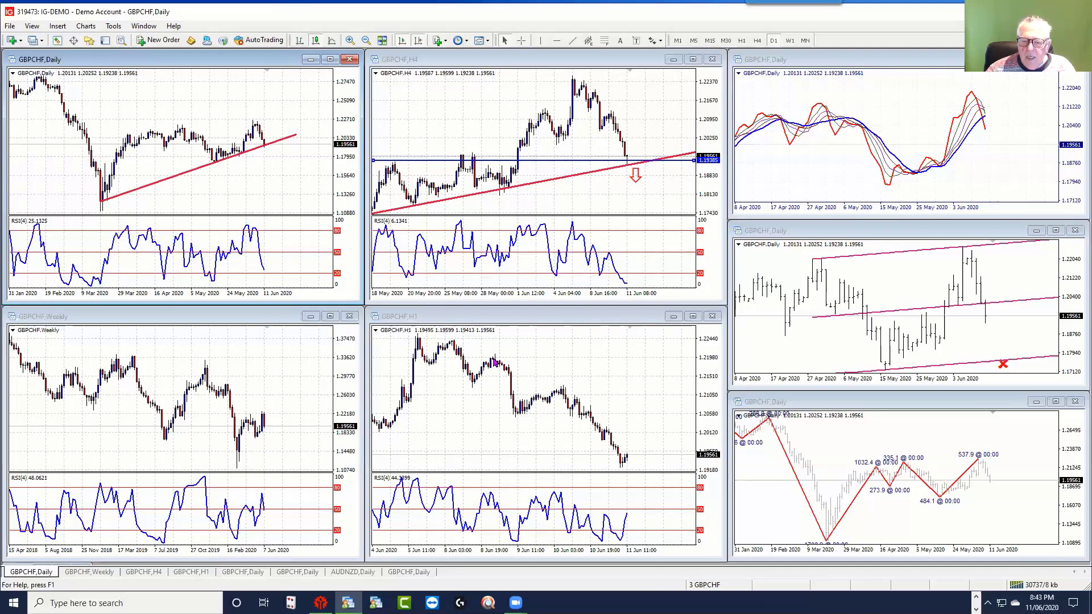
mouse_move(536, 413)
mouse_move(623, 466)
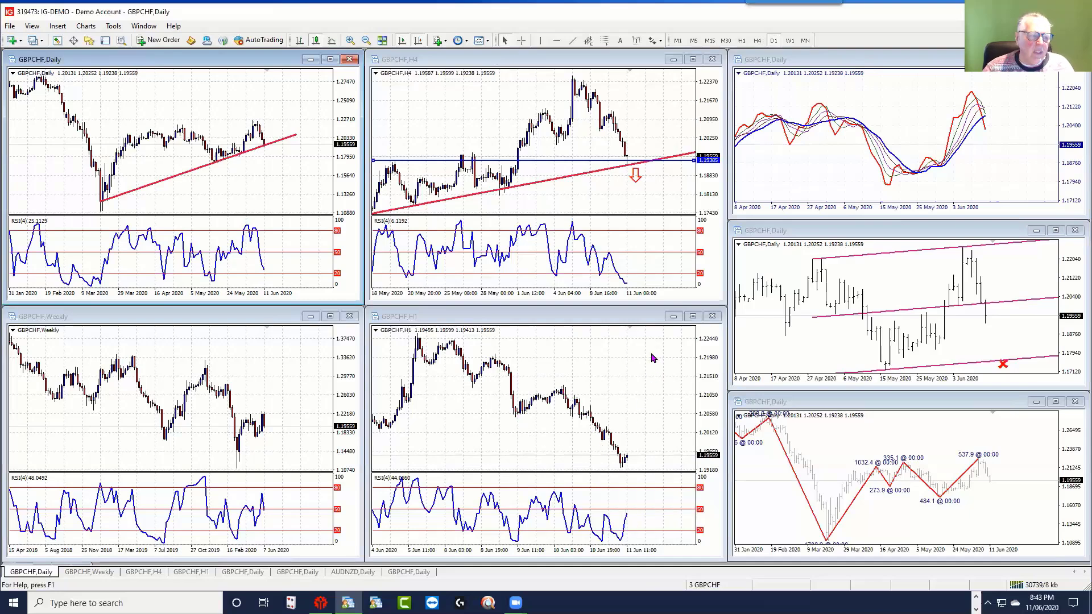